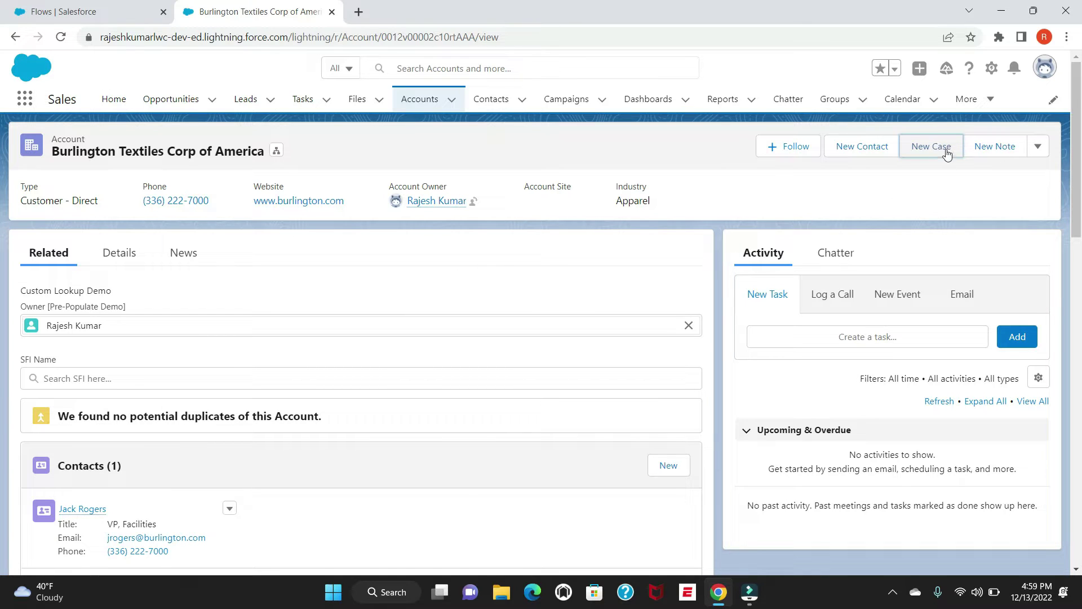
Open the New Case form from the Burlington Textiles account, examine its fields, and close it without saving
{"action": "left_click", "coordinate": [927, 155]}
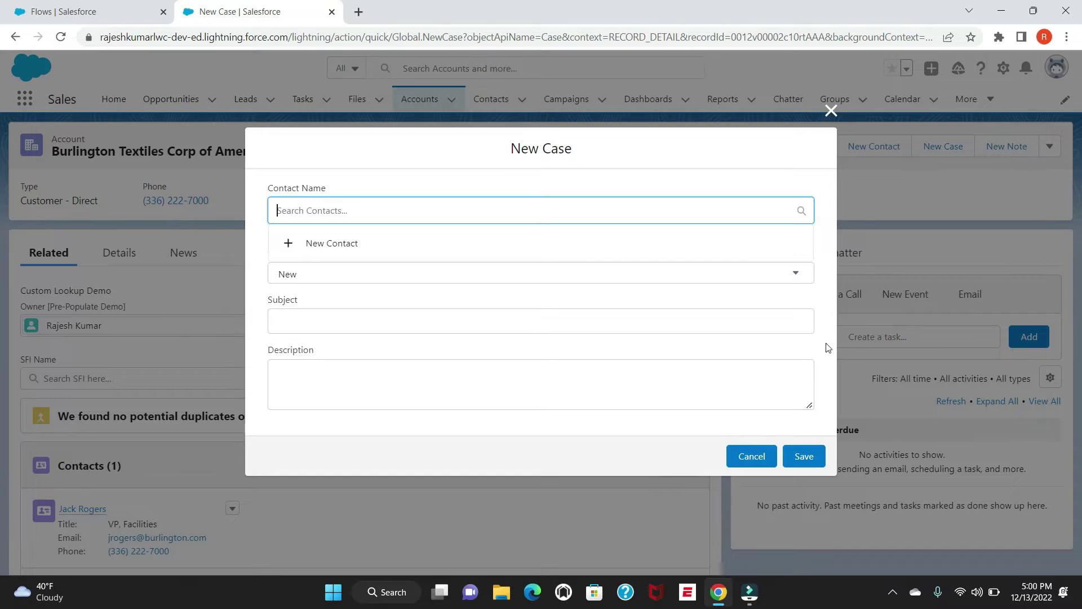
{"action": "left_click", "coordinate": [827, 357]}
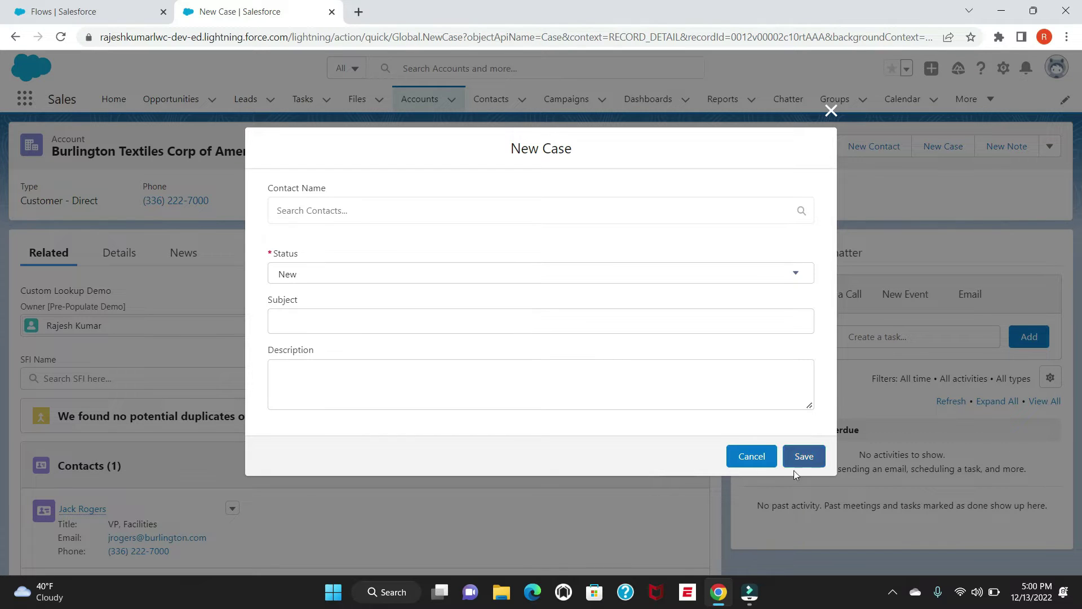
{"action": "left_click", "coordinate": [757, 463]}
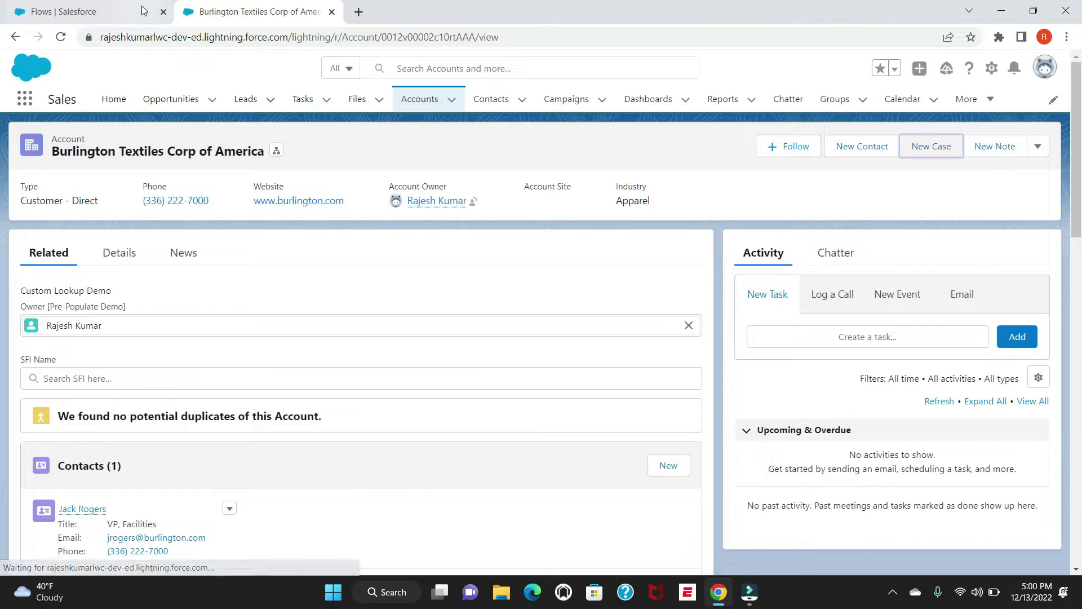
Create a new Screen Flow from the Flows setup page and add a Screen element after the Start element
{"action": "left_click", "coordinate": [114, 8]}
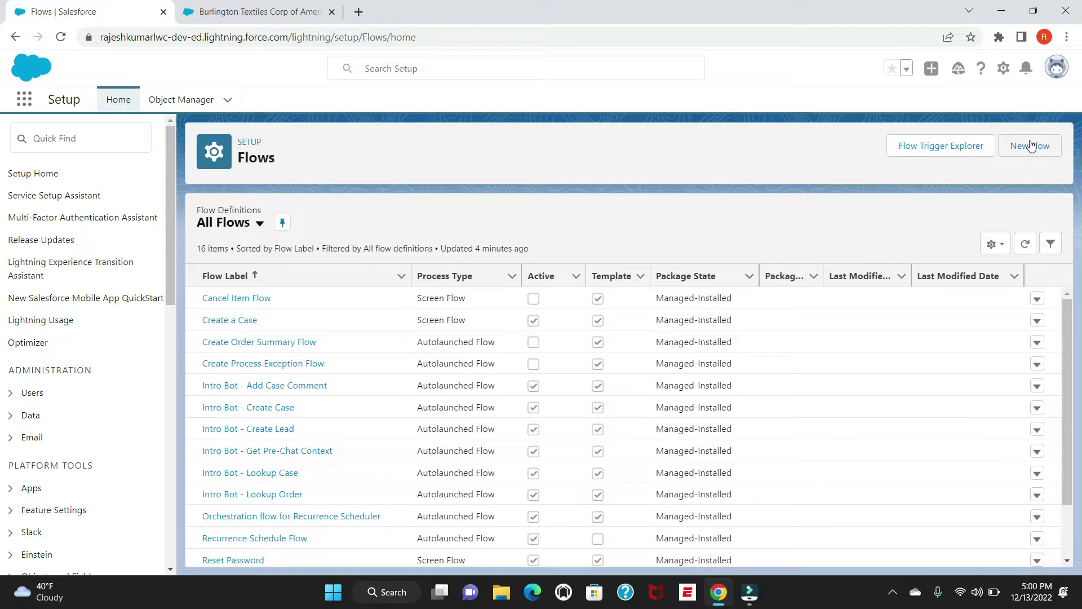
{"action": "left_click", "coordinate": [1028, 155]}
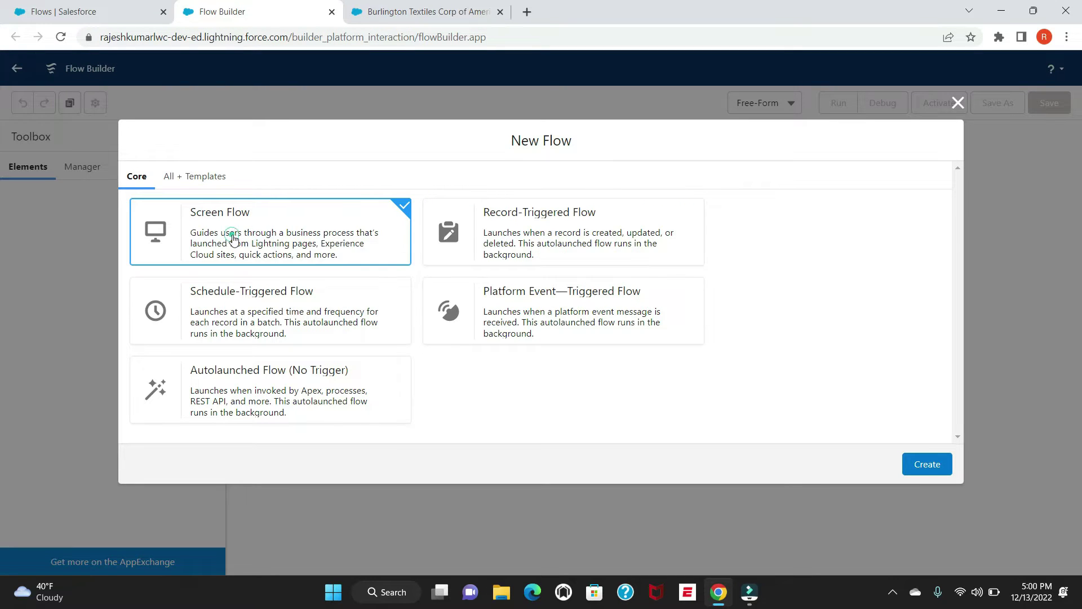
{"action": "left_click", "coordinate": [933, 463]}
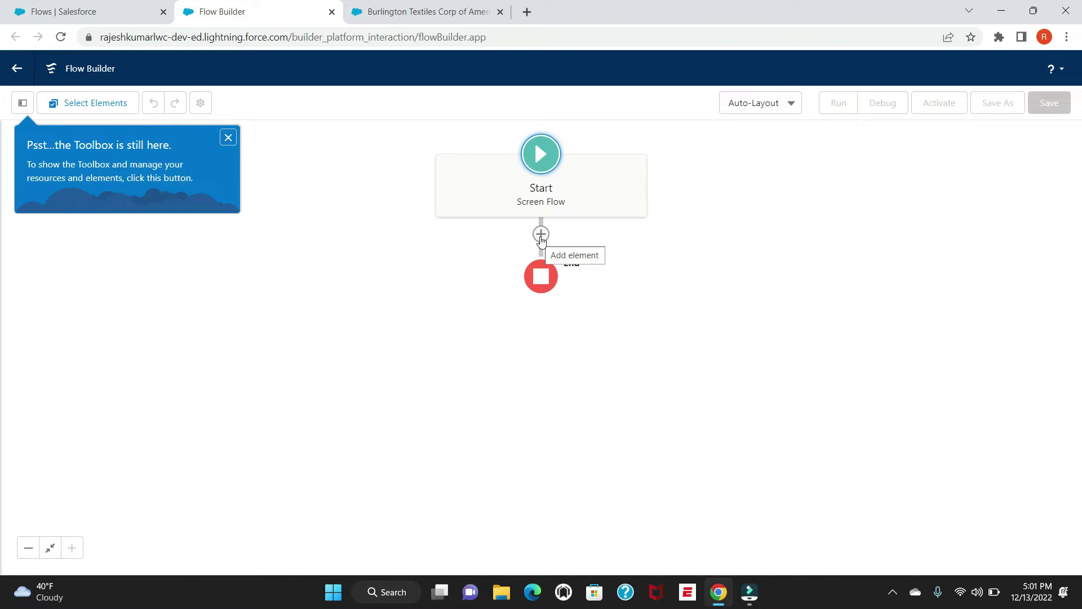
{"action": "left_click", "coordinate": [542, 234]}
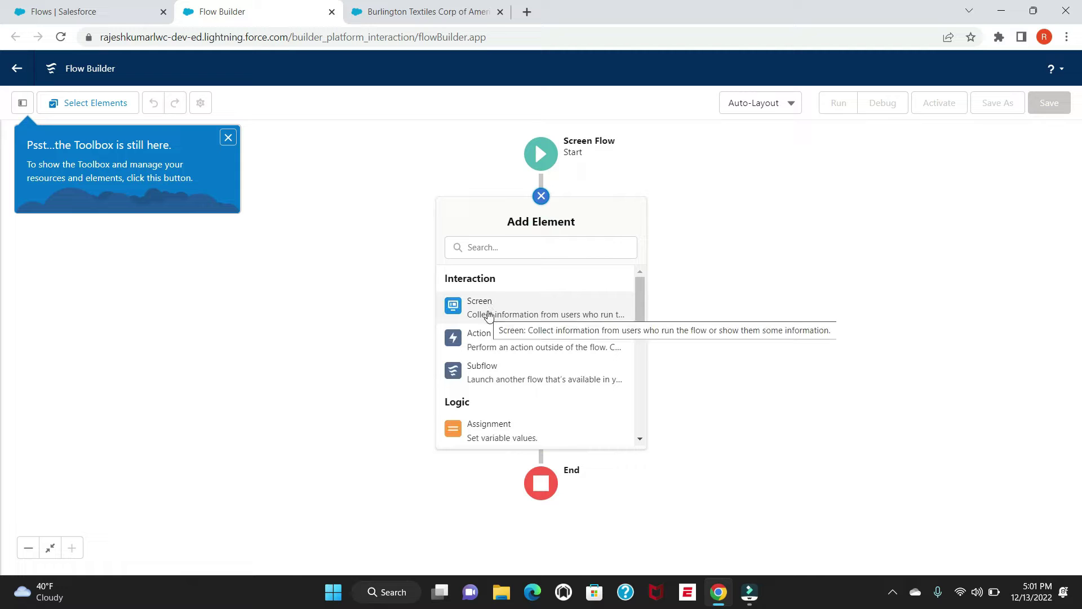
{"action": "left_click", "coordinate": [490, 313]}
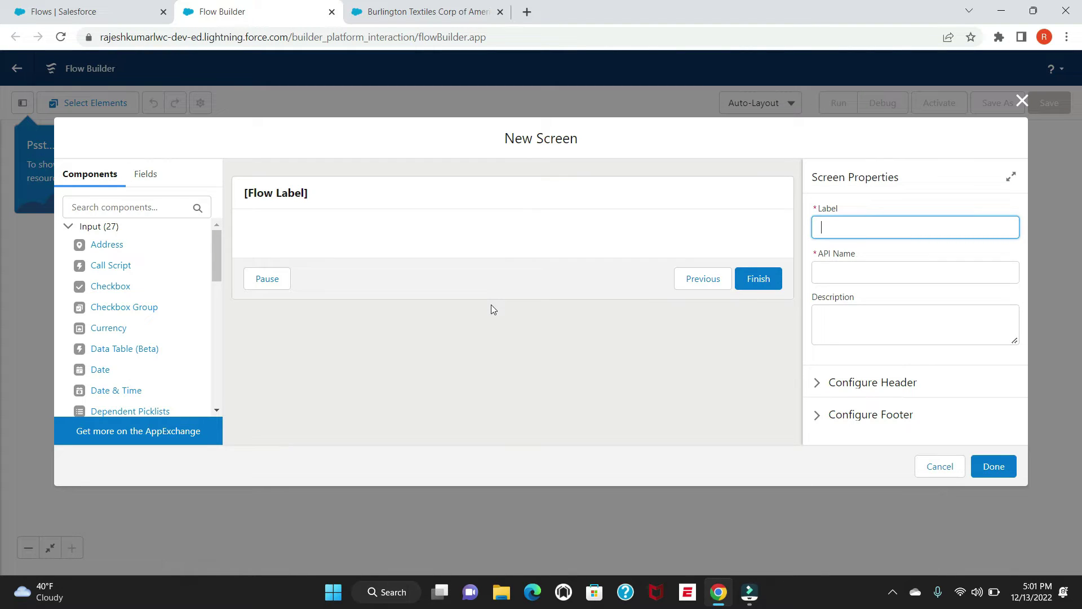
Add a Text component to the screen with label and API name Subject, and make it required
{"action": "scroll", "coordinate": [147, 338], "scroll_direction": "down", "scroll_amount": 3}
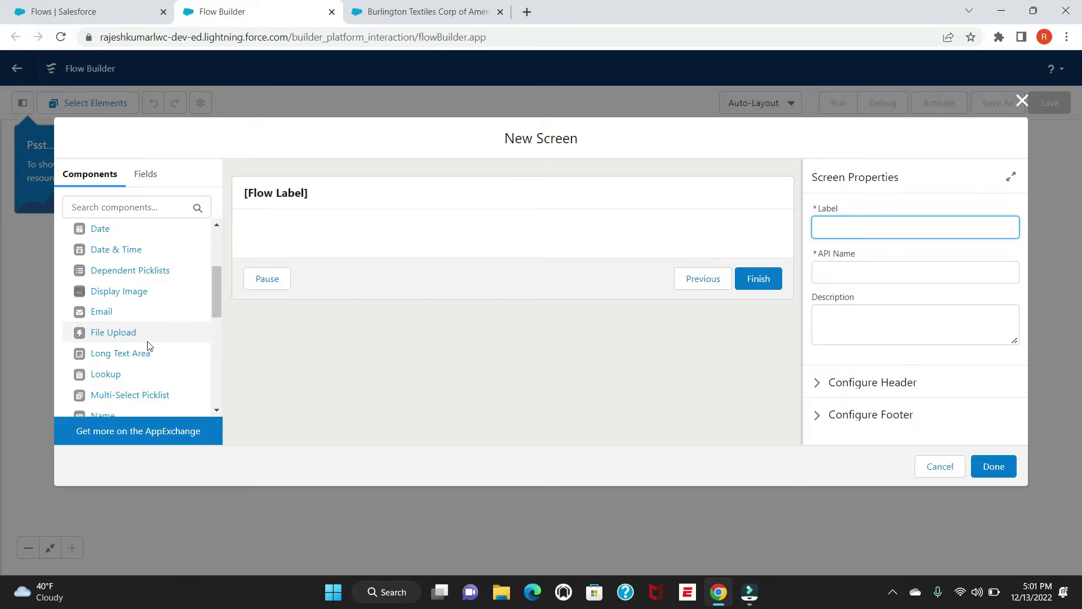
{"action": "scroll", "coordinate": [131, 386], "scroll_direction": "down", "scroll_amount": 3}
{"action": "scroll", "coordinate": [126, 394], "scroll_direction": "down", "scroll_amount": 1}
{"action": "left_click_drag", "start_coordinate": [102, 393], "coordinate": [315, 232]}
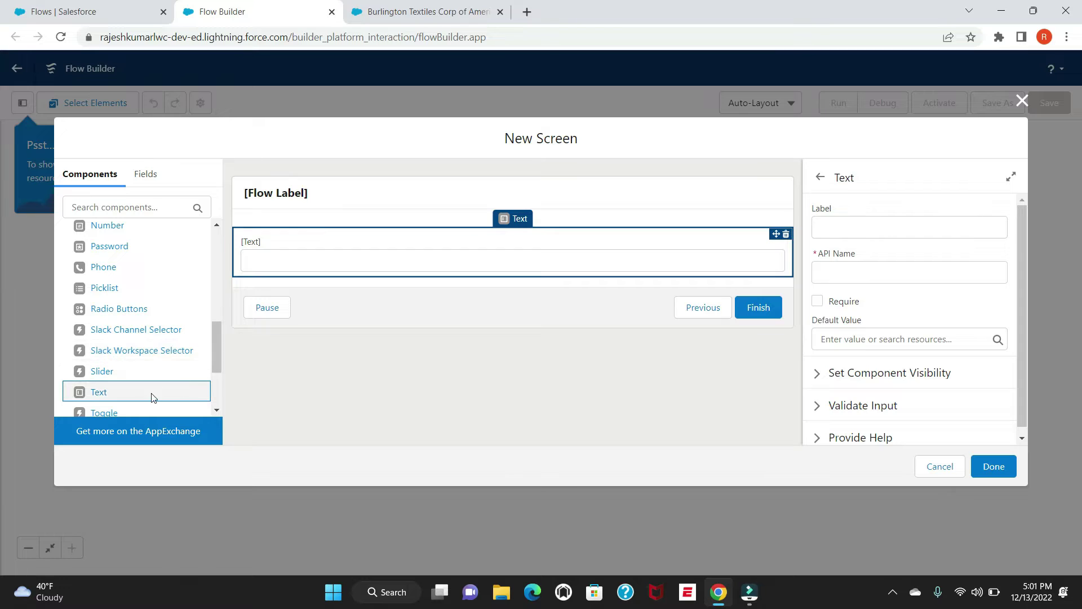
{"action": "scroll", "coordinate": [149, 402], "scroll_direction": "down", "scroll_amount": 1}
{"action": "left_click", "coordinate": [306, 253]}
{"action": "left_click", "coordinate": [842, 226]}
{"action": "type", "text": "Subject"}
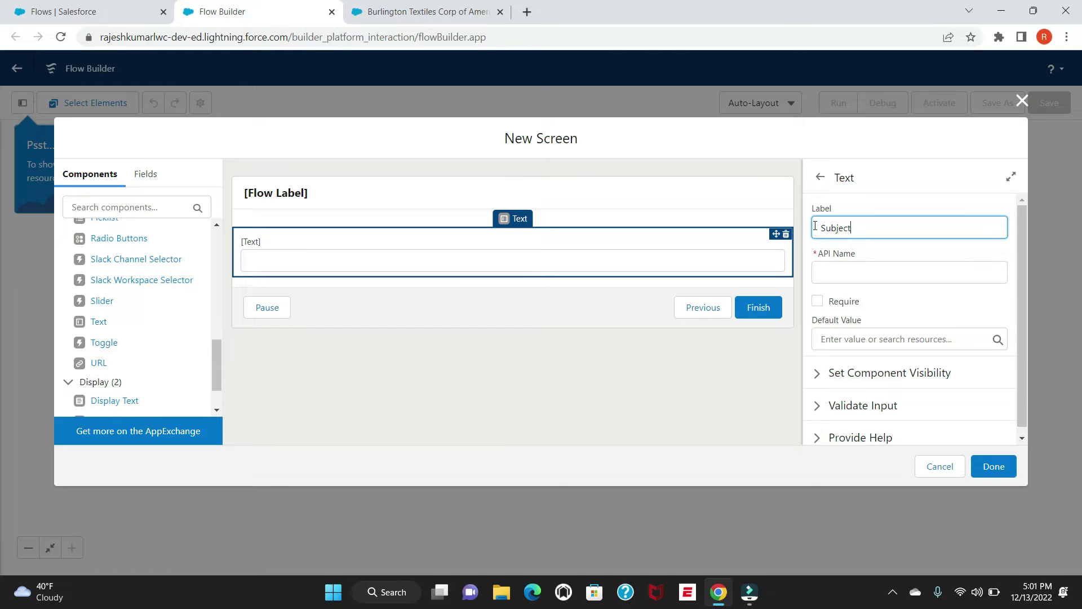
{"action": "left_click", "coordinate": [851, 263]}
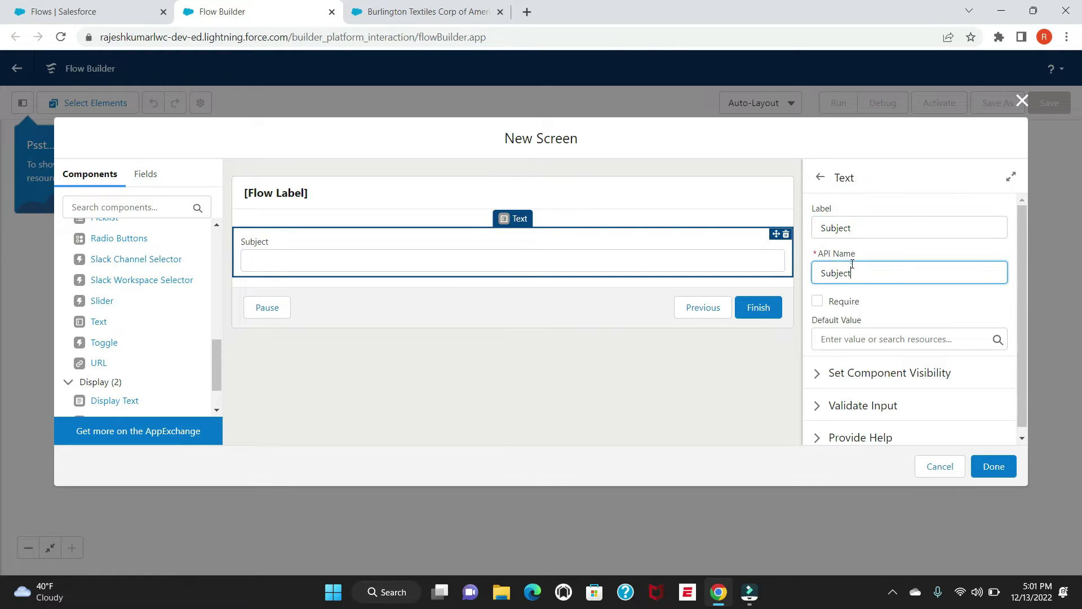
{"action": "left_click", "coordinate": [818, 302]}
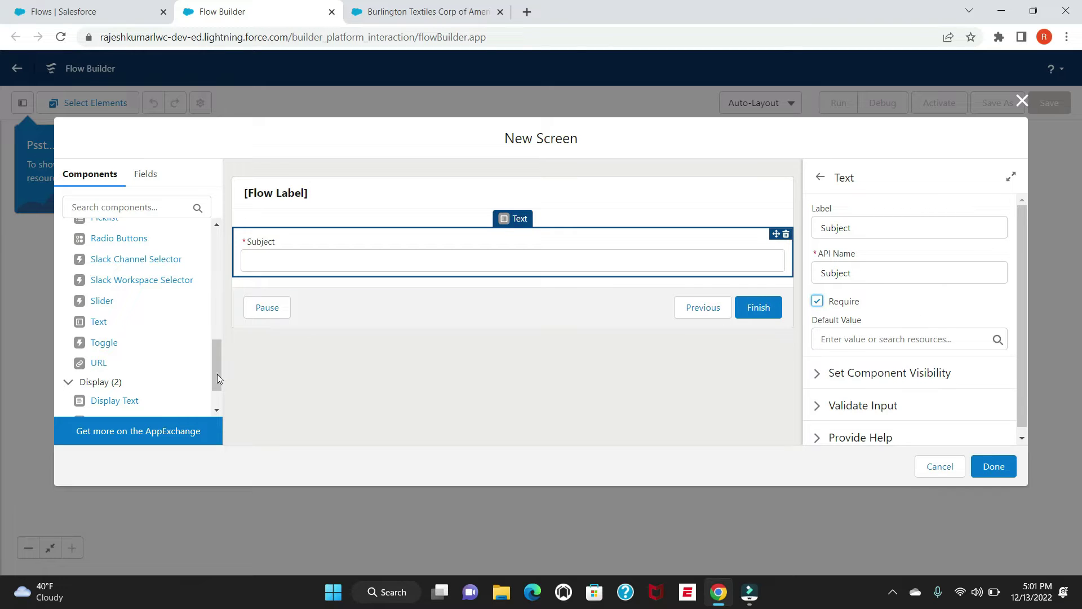
Add a Picklist component below Subject with label and API name Status, and make it required
{"action": "scroll", "coordinate": [125, 334], "scroll_direction": "up", "scroll_amount": 2}
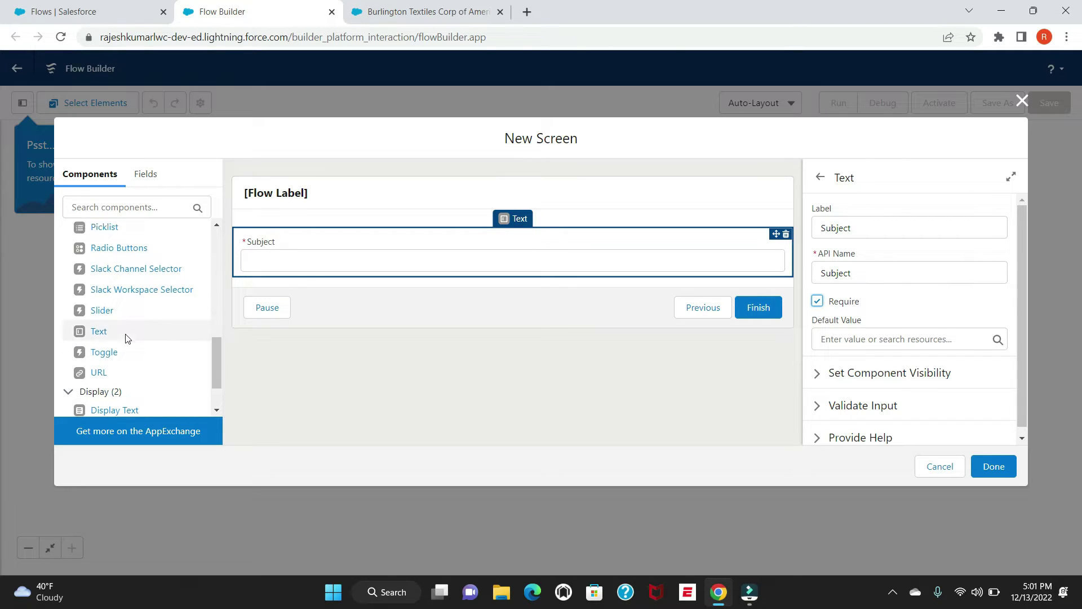
{"action": "scroll", "coordinate": [135, 298], "scroll_direction": "up", "scroll_amount": 2}
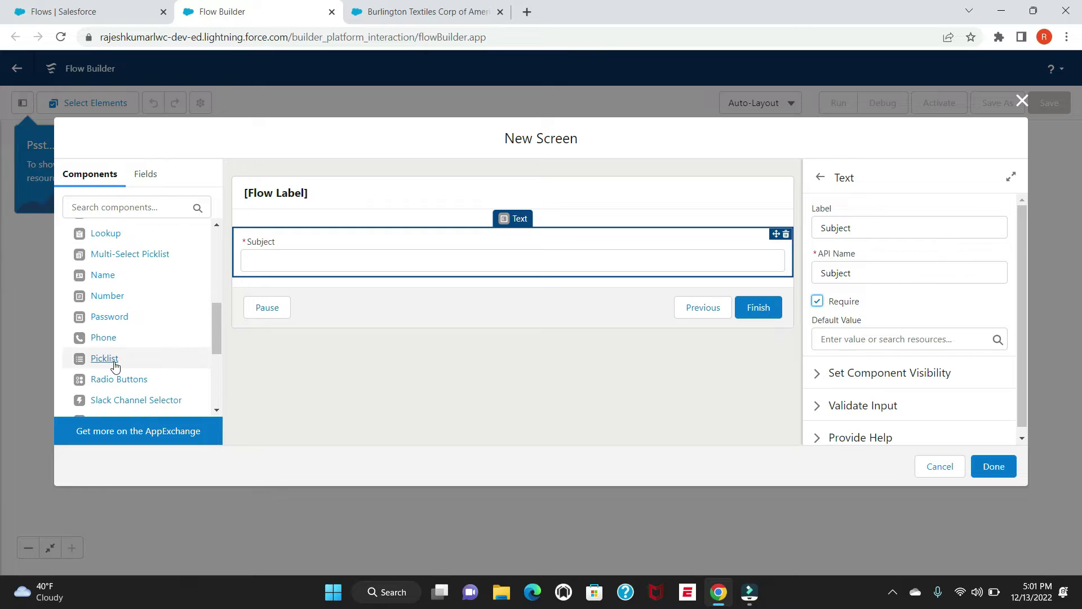
{"action": "left_click_drag", "start_coordinate": [109, 364], "coordinate": [265, 275]}
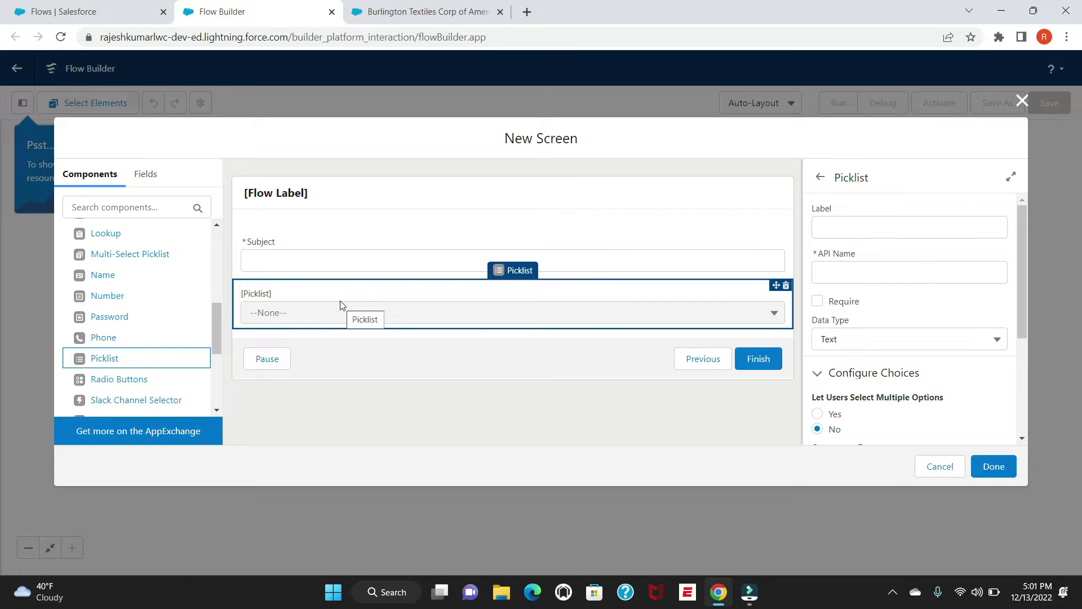
{"action": "left_click", "coordinate": [882, 227]}
{"action": "type", "text": "Staus"}
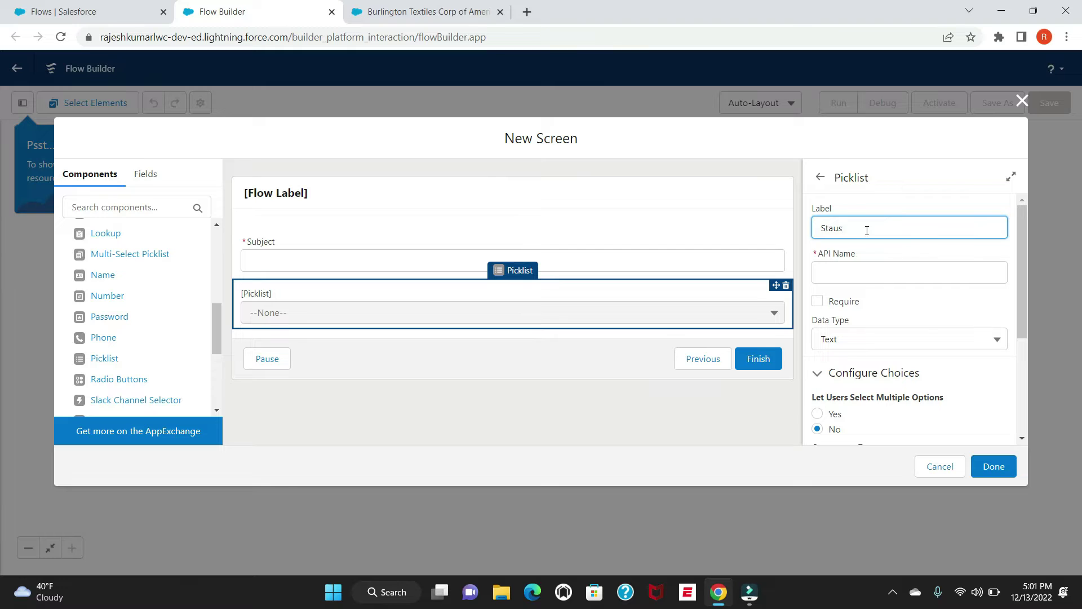
{"action": "key", "text": "BackSpace"}
{"action": "key", "text": "BackSpace"}
{"action": "type", "text": "tus"}
{"action": "left_click", "coordinate": [840, 272]}
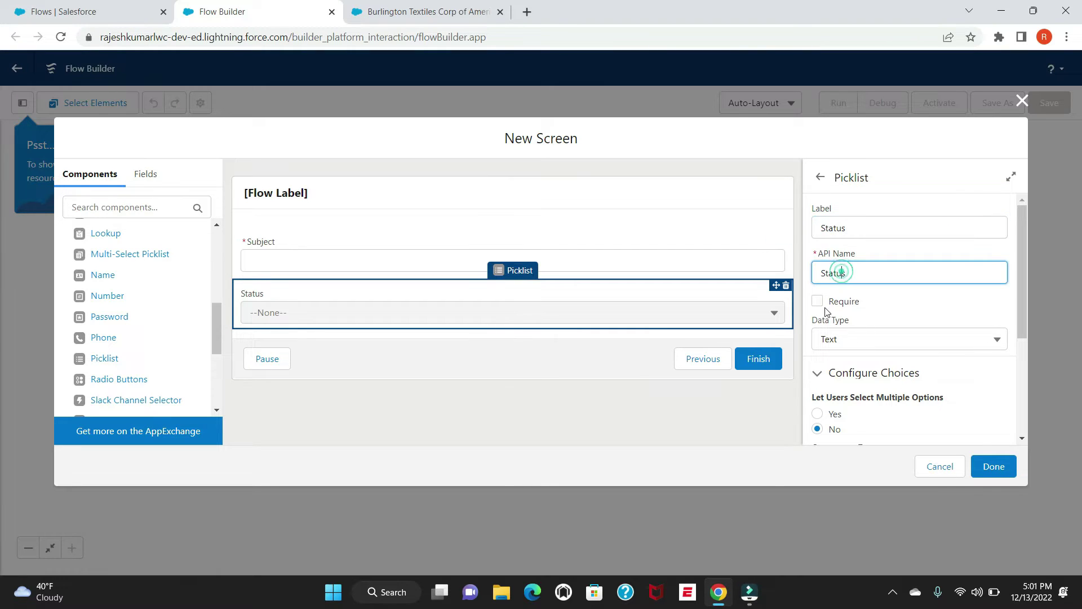
{"action": "scroll", "coordinate": [846, 293], "scroll_direction": "down", "scroll_amount": 1}
{"action": "left_click", "coordinate": [818, 230]}
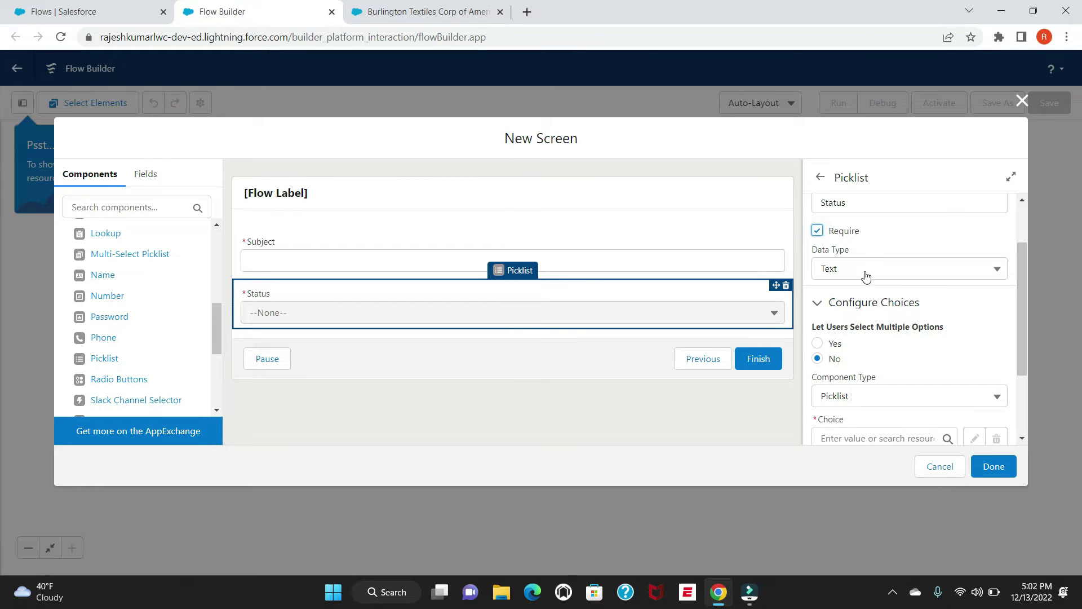
Start a new choice resource for the Status picklist, using type Picklist Choice Set and API name CaseStatus
{"action": "scroll", "coordinate": [885, 344], "scroll_direction": "down", "scroll_amount": 1}
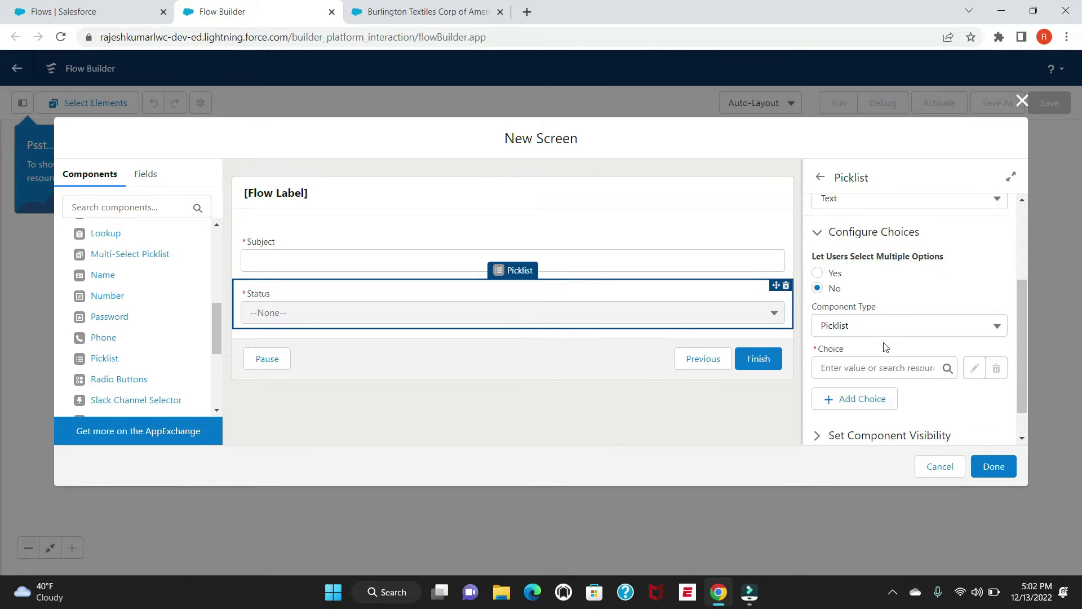
{"action": "left_click", "coordinate": [872, 370]}
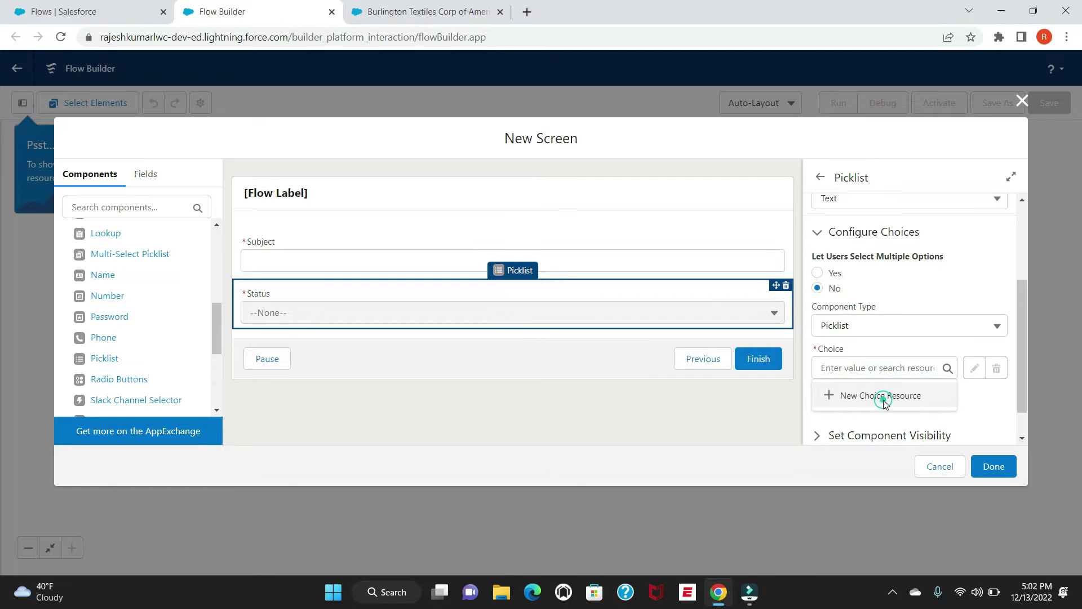
{"action": "left_click", "coordinate": [883, 396]}
{"action": "left_click", "coordinate": [369, 258]}
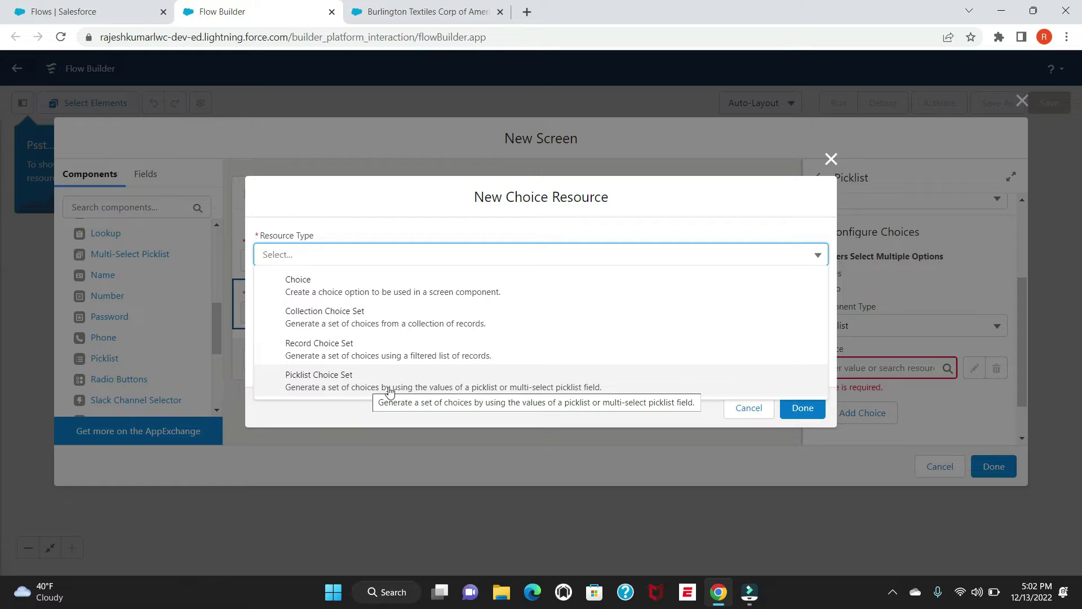
{"action": "left_click", "coordinate": [443, 380]}
{"action": "left_click", "coordinate": [315, 288]}
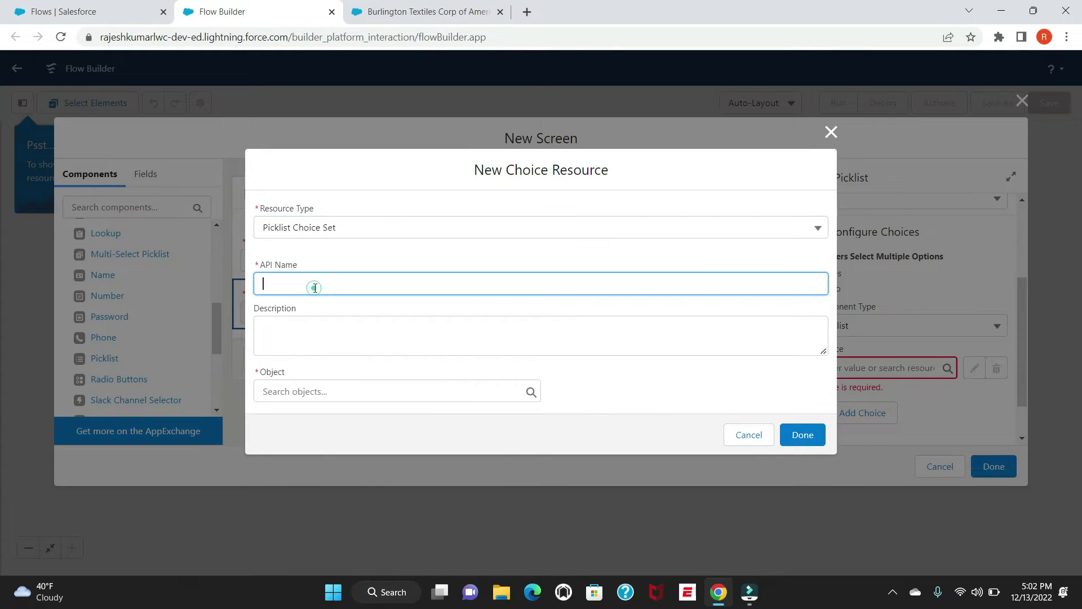
{"action": "type", "text": "CaseStatus"}
{"action": "left_click", "coordinate": [374, 345]}
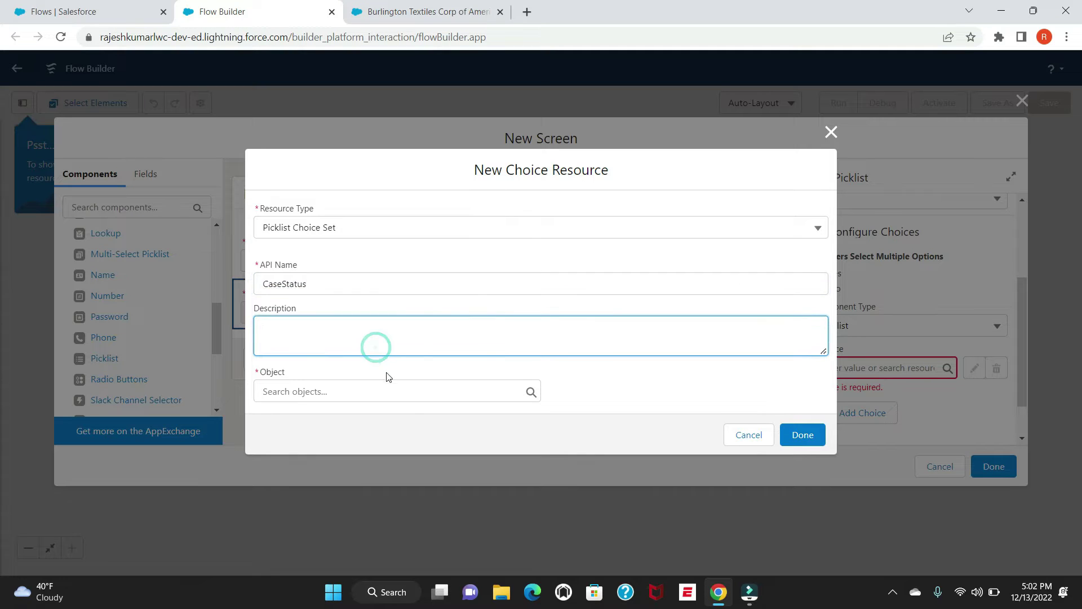
Set the object of the CaseStatus choice resource to Case
{"action": "left_click", "coordinate": [401, 396]}
{"action": "type", "text": "case"}
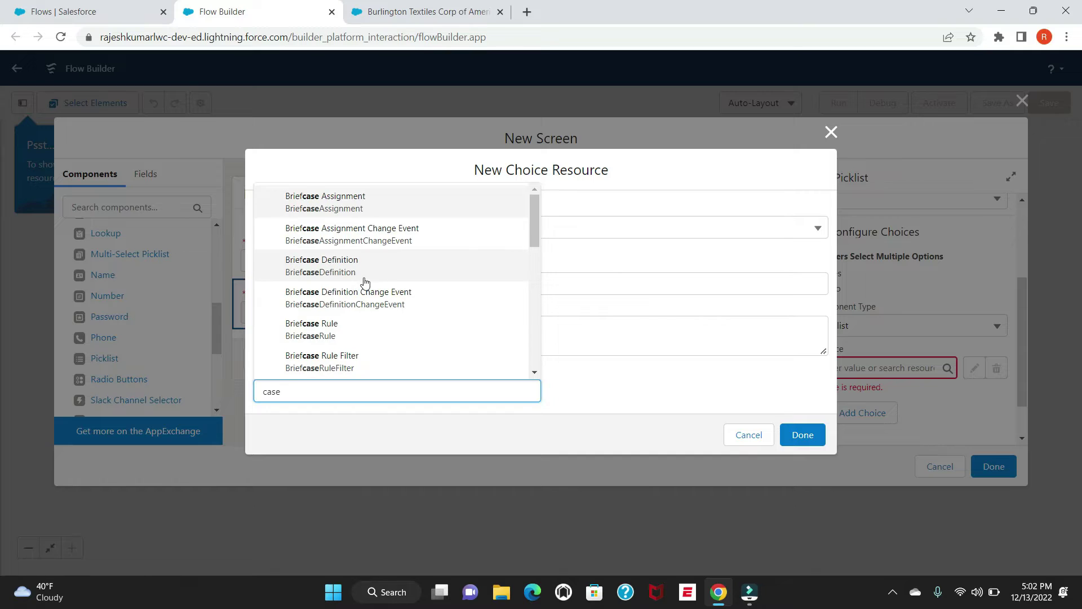
{"action": "scroll", "coordinate": [414, 319], "scroll_direction": "down", "scroll_amount": 1}
{"action": "left_click", "coordinate": [379, 322]}
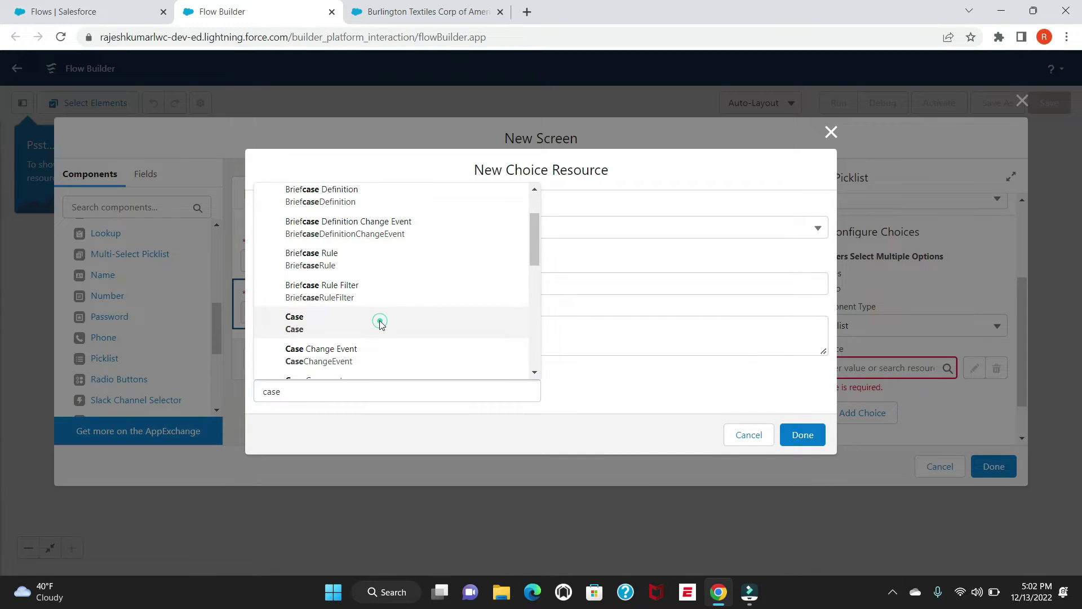
{"action": "left_click", "coordinate": [606, 369]}
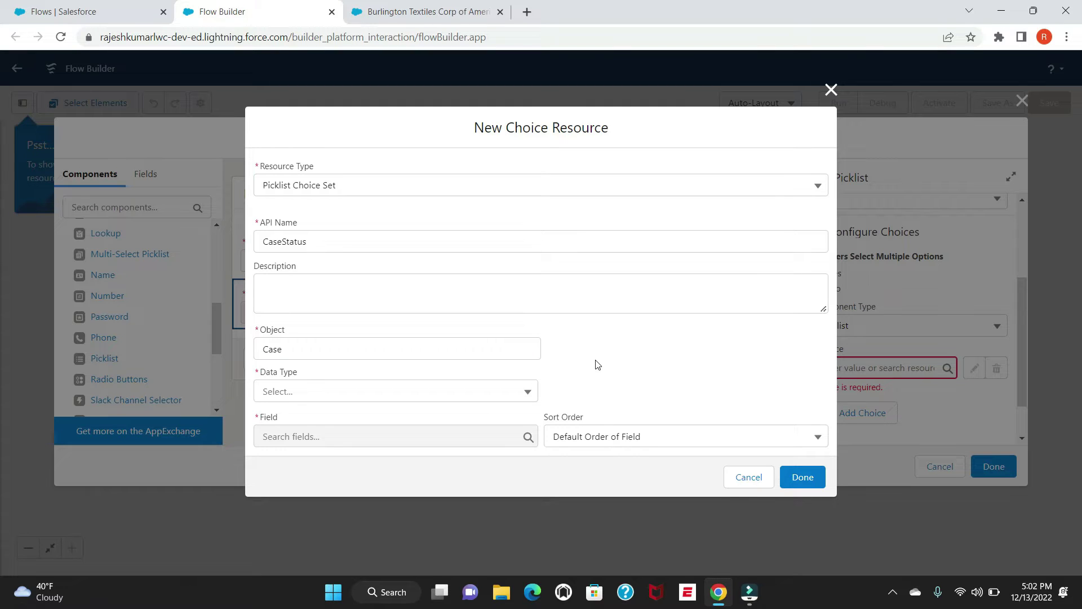
Set the choice resource's data type to Picklist and its field to Status, and finish creating it
{"action": "left_click", "coordinate": [471, 395]}
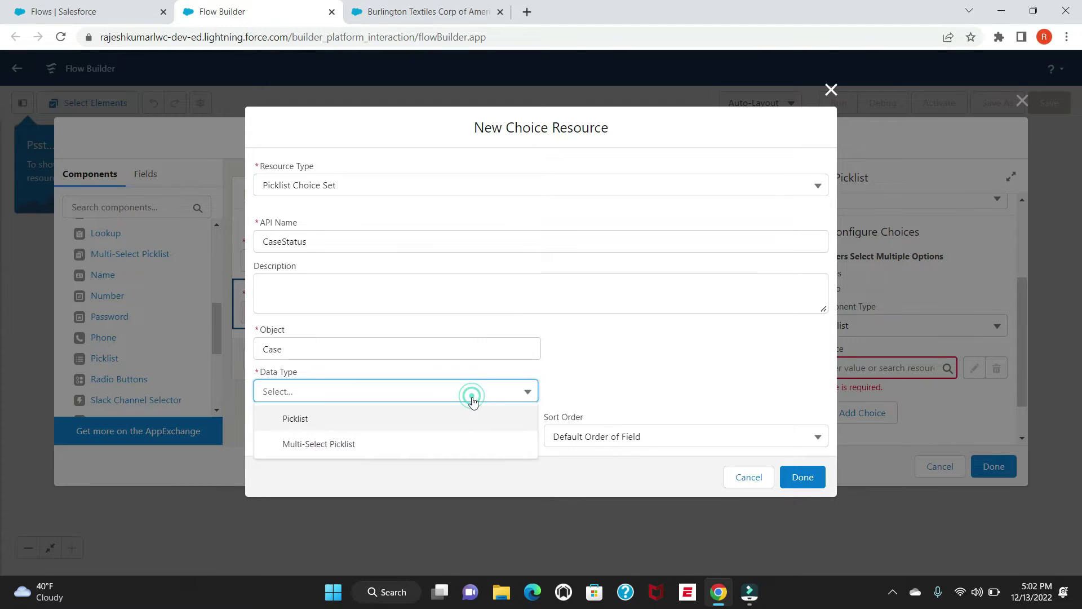
{"action": "left_click", "coordinate": [404, 424]}
{"action": "left_click", "coordinate": [444, 426]}
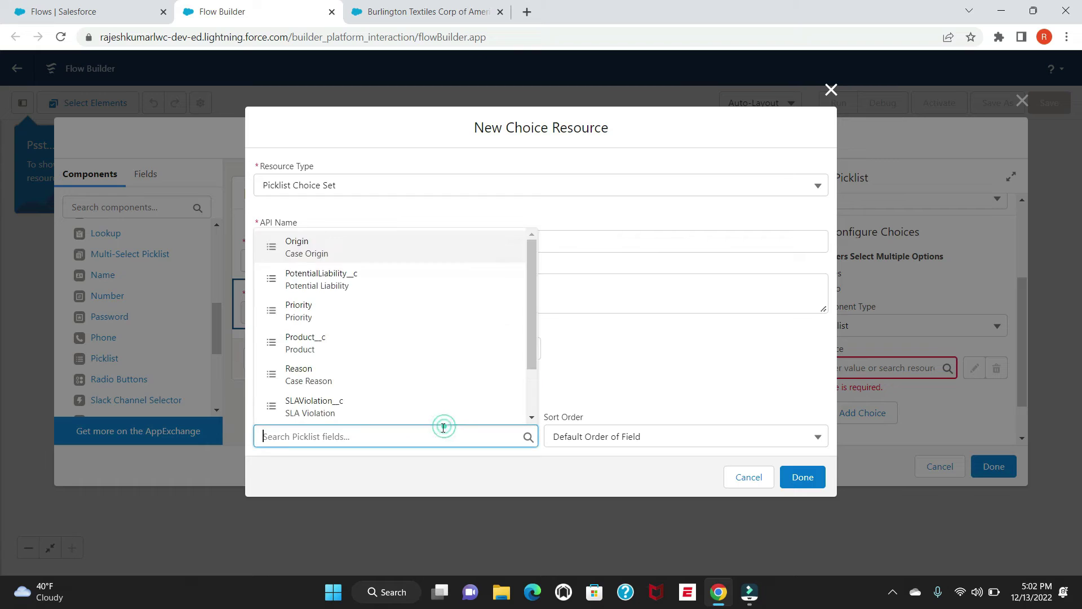
{"action": "type", "text": "sta"}
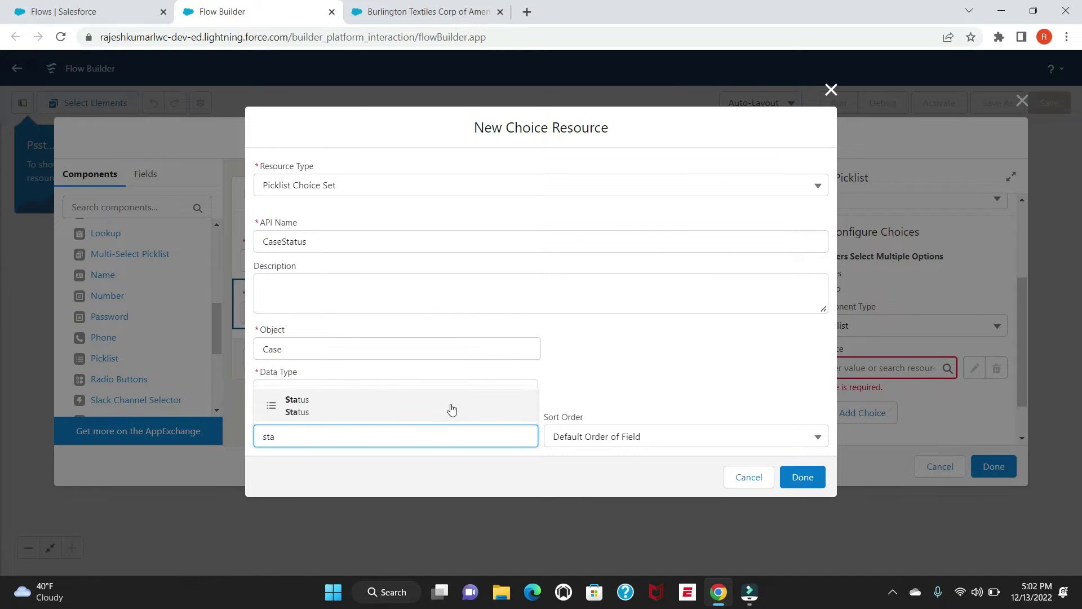
{"action": "left_click", "coordinate": [449, 413]}
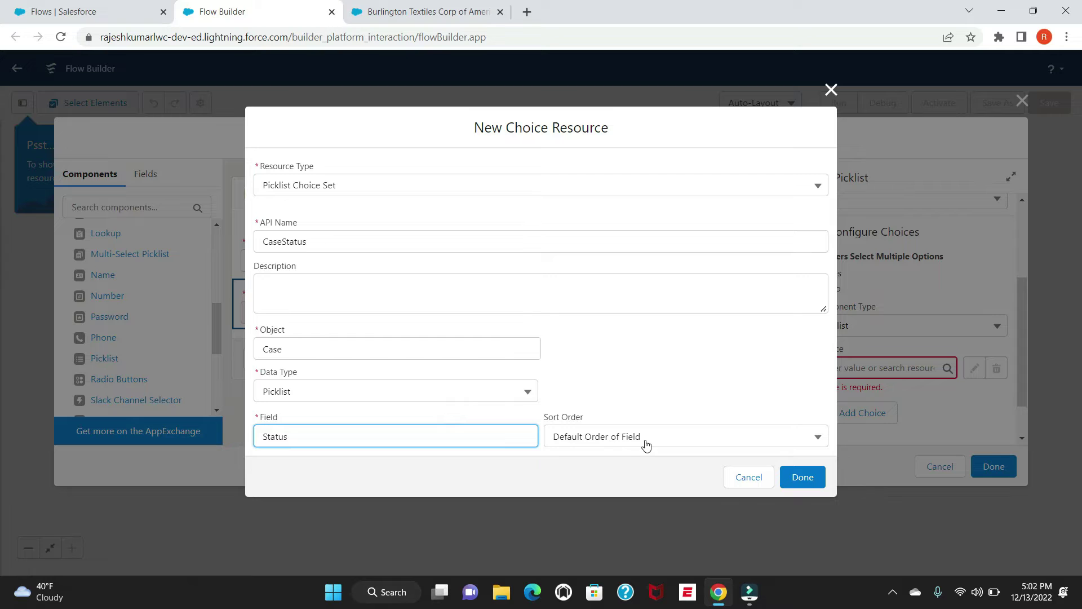
{"action": "left_click", "coordinate": [806, 482]}
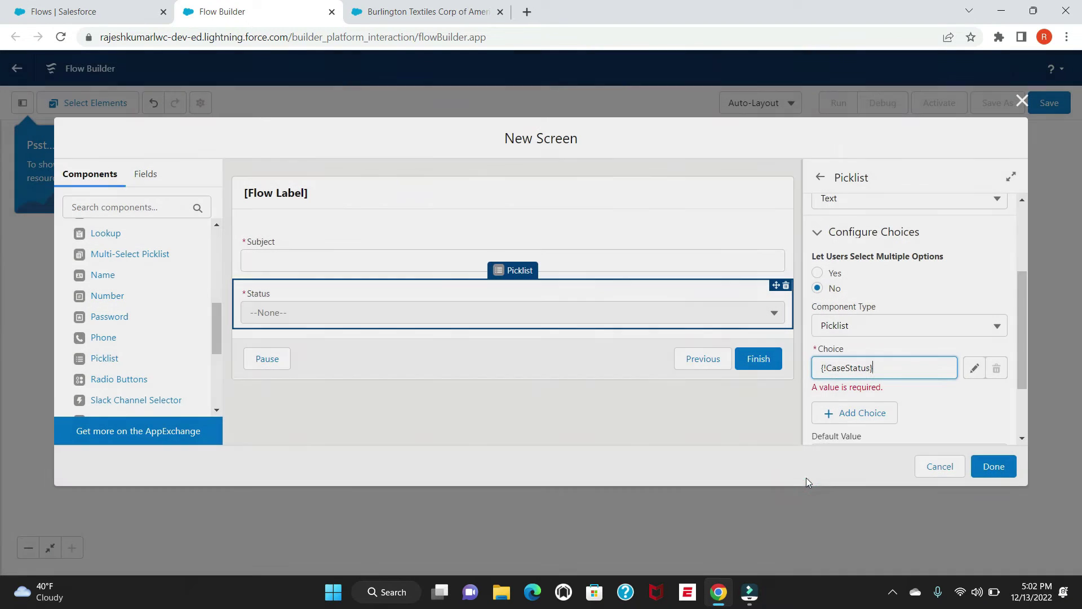
Set the Status picklist's default value to New
{"action": "scroll", "coordinate": [958, 389], "scroll_direction": "down", "scroll_amount": 2}
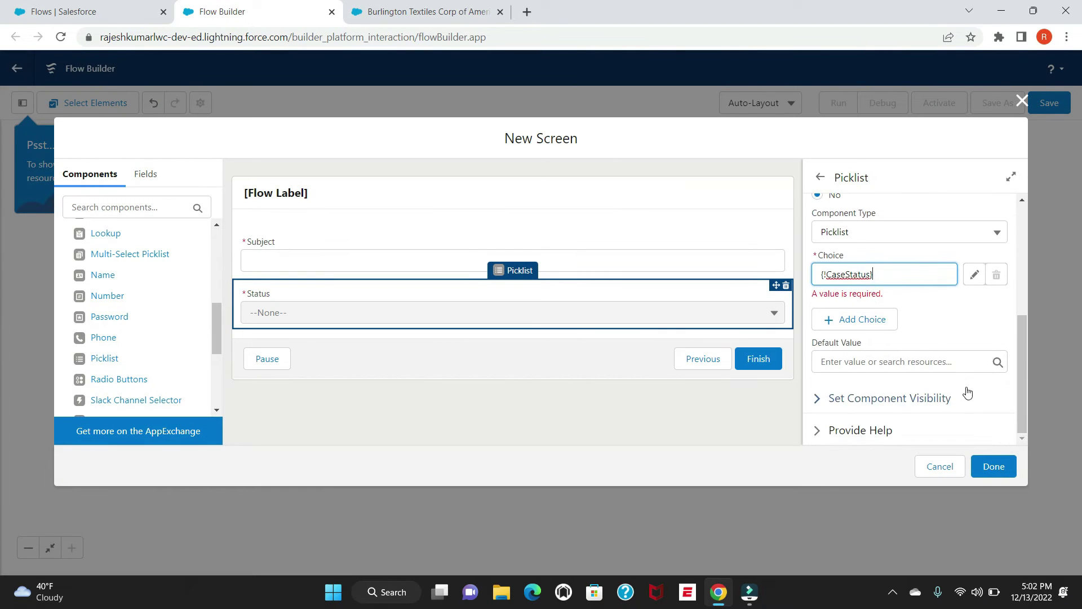
{"action": "left_click", "coordinate": [895, 363]}
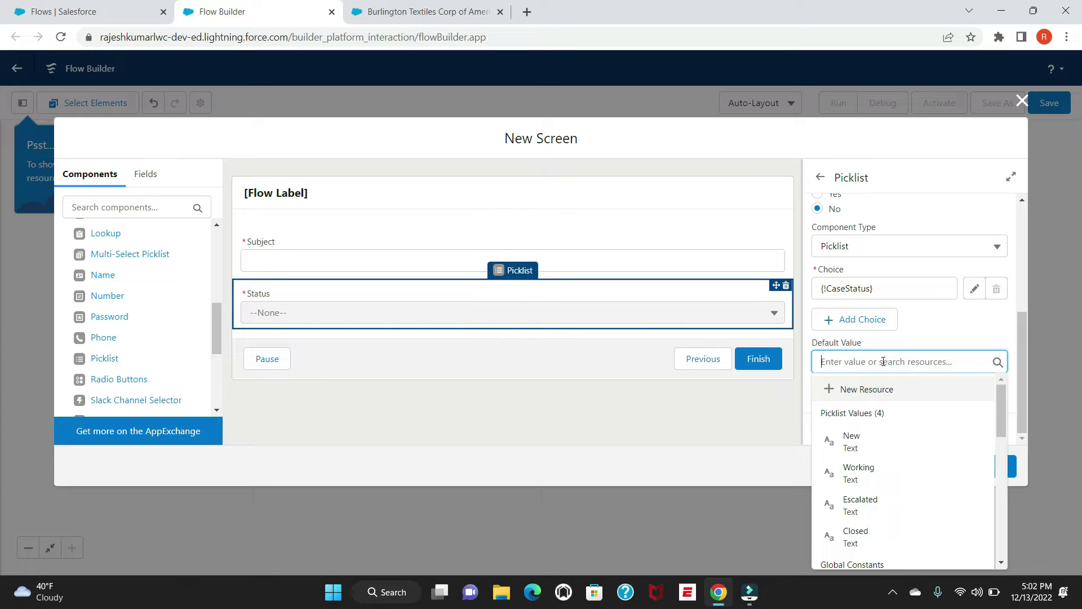
{"action": "left_click", "coordinate": [856, 446]}
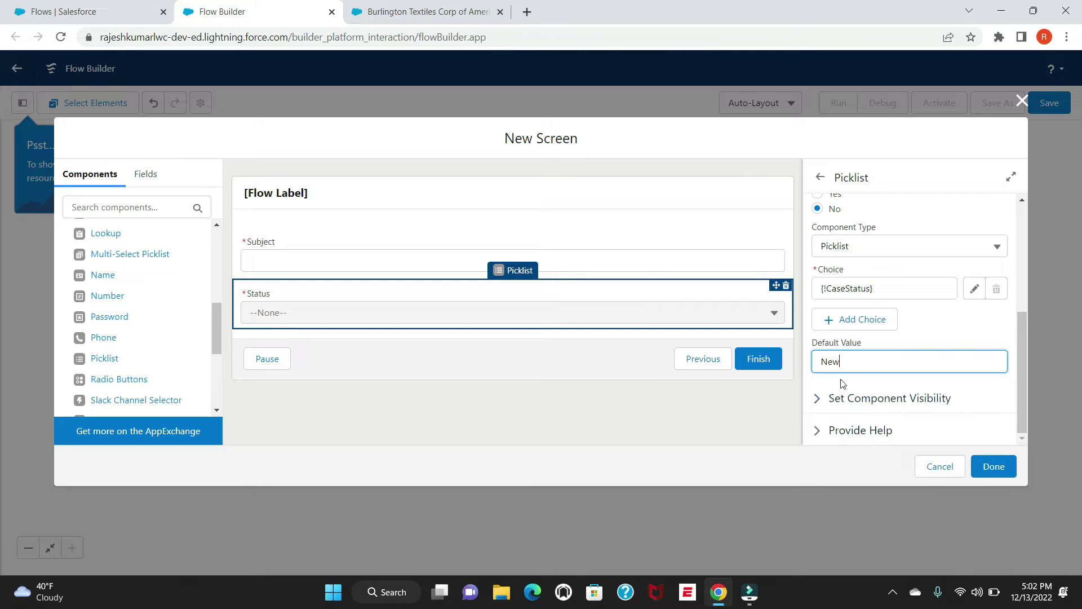
Add a Long Text Area below Status, with label and API name Description
{"action": "scroll", "coordinate": [159, 325], "scroll_direction": "down", "scroll_amount": 4}
{"action": "scroll", "coordinate": [135, 329], "scroll_direction": "up", "scroll_amount": 4}
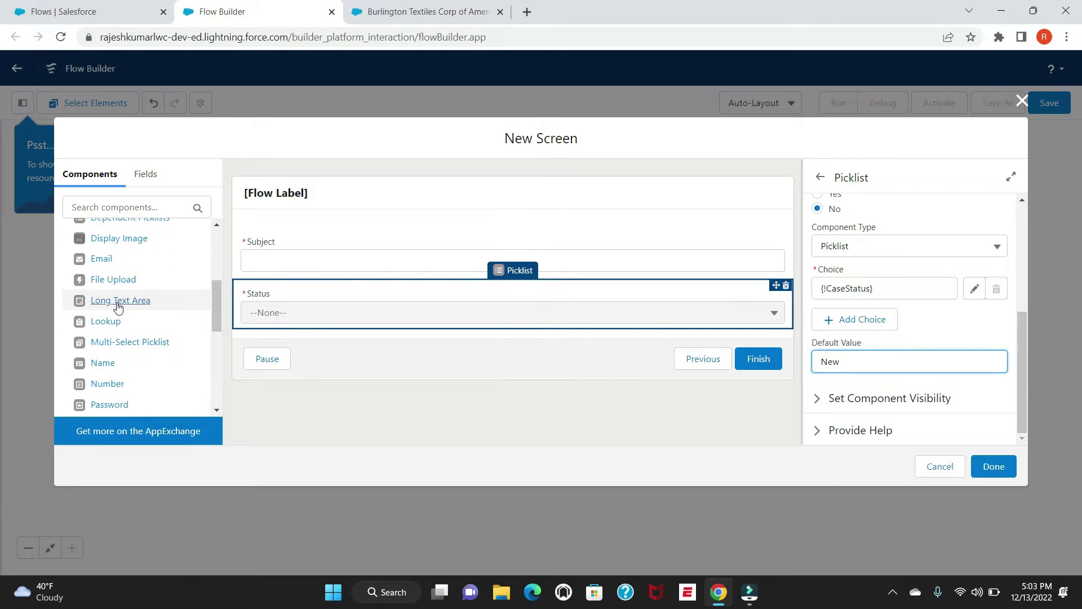
{"action": "left_click_drag", "start_coordinate": [118, 308], "coordinate": [248, 325]}
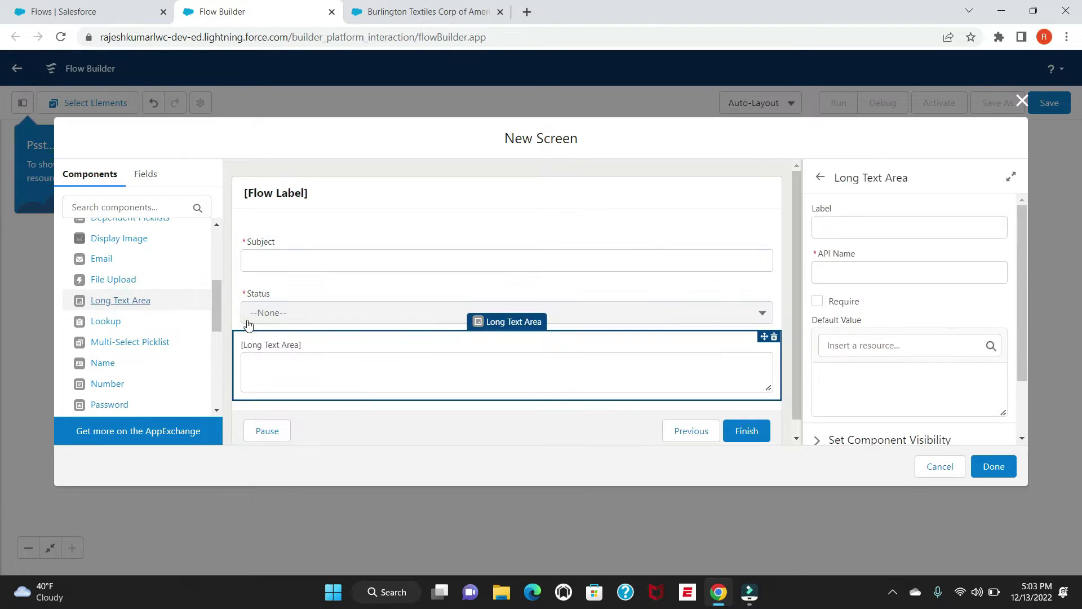
{"action": "left_click", "coordinate": [326, 367]}
{"action": "left_click", "coordinate": [837, 231]}
{"action": "type", "text": "Description"}
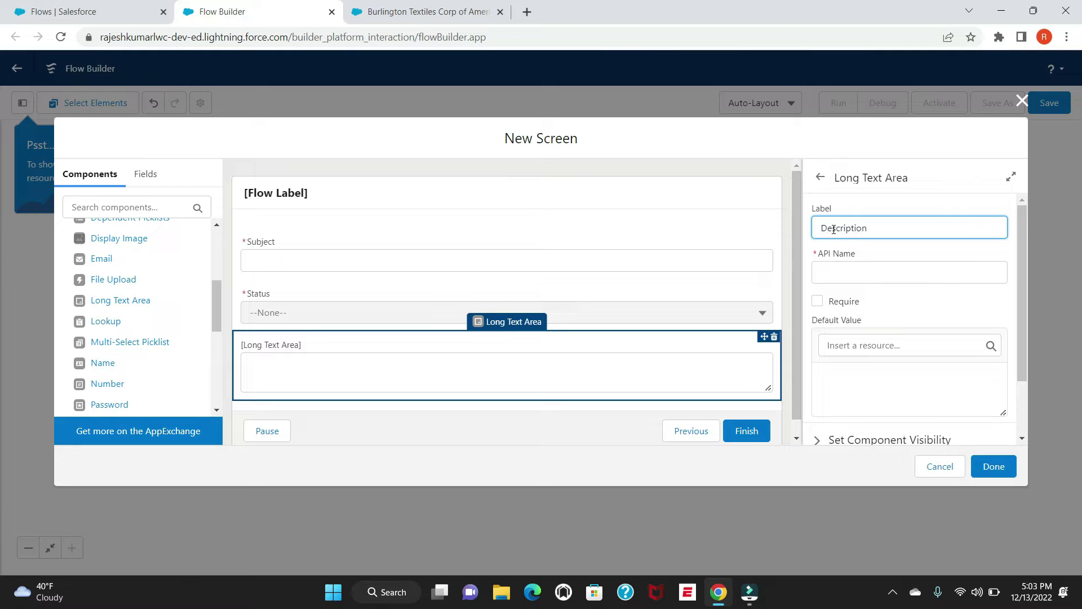
{"action": "key", "text": "Tab"}
{"action": "left_click", "coordinate": [822, 273]}
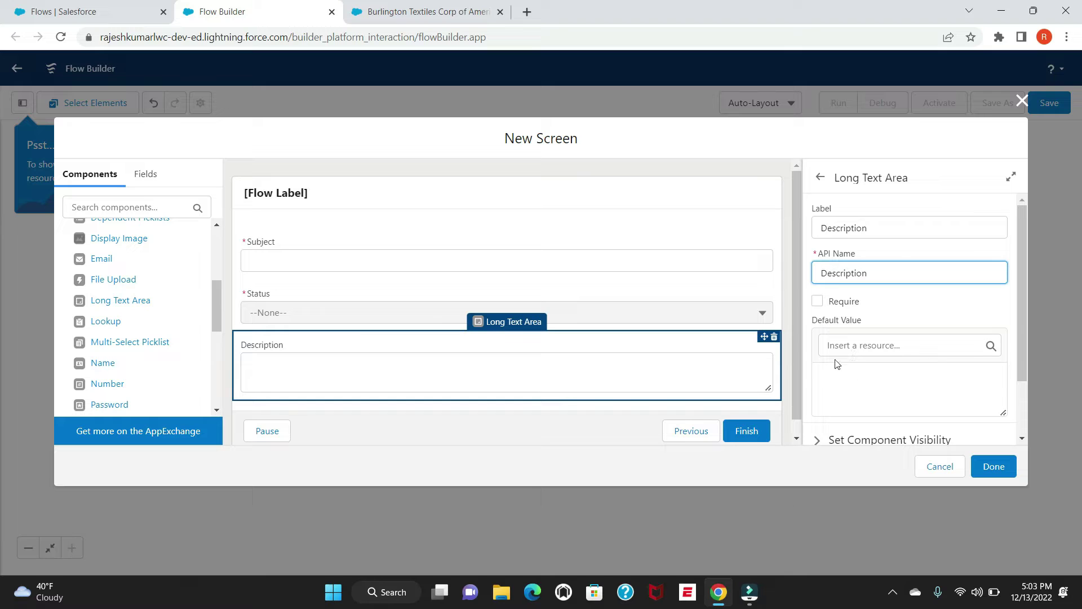
{"action": "scroll", "coordinate": [879, 366], "scroll_direction": "down", "scroll_amount": 2}
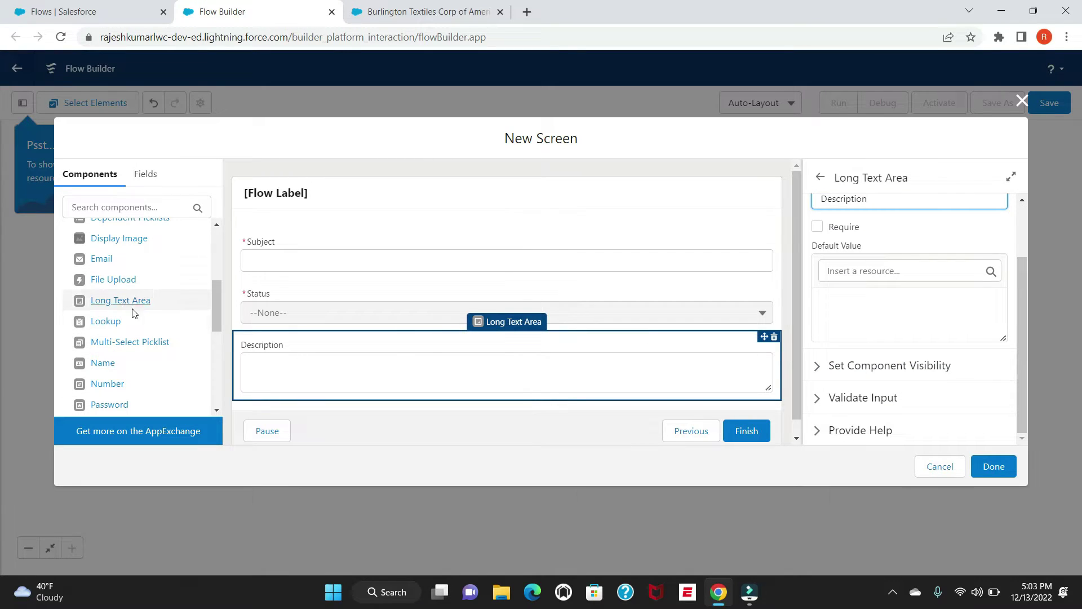
Add a Lookup component above Subject, with API name Account, field API name AccountId and label Account
{"action": "scroll", "coordinate": [124, 329], "scroll_direction": "up", "scroll_amount": 4}
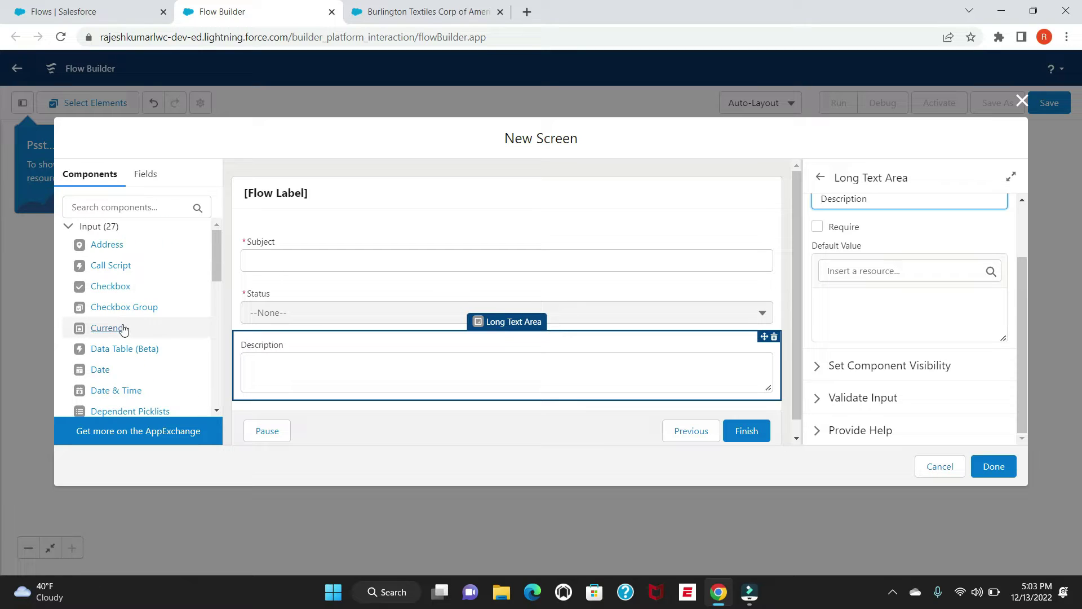
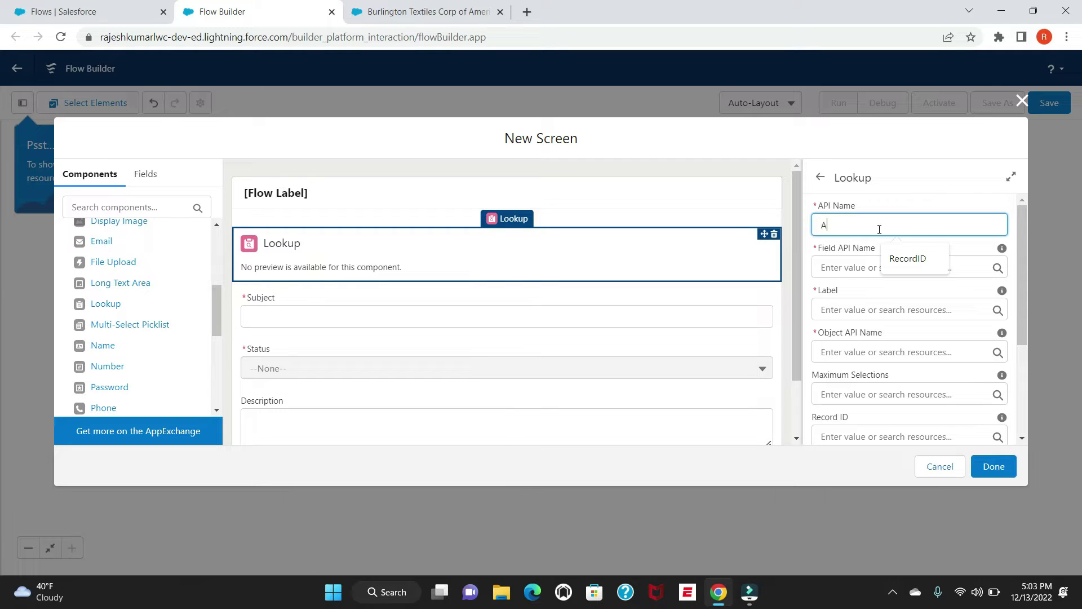
{"action": "type", "text": "ccount"}
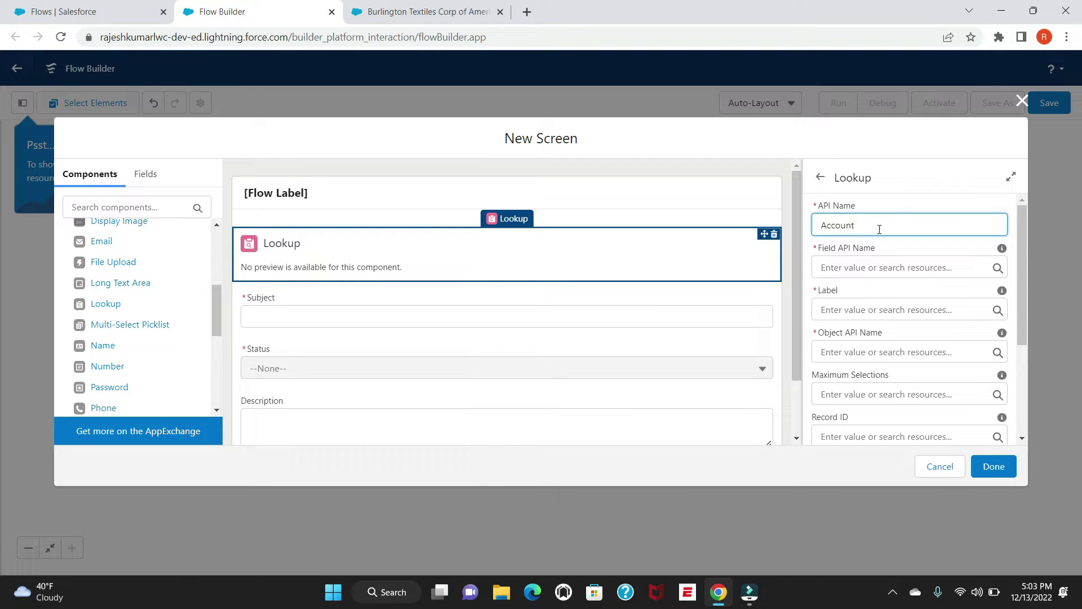
{"action": "left_click", "coordinate": [865, 269]}
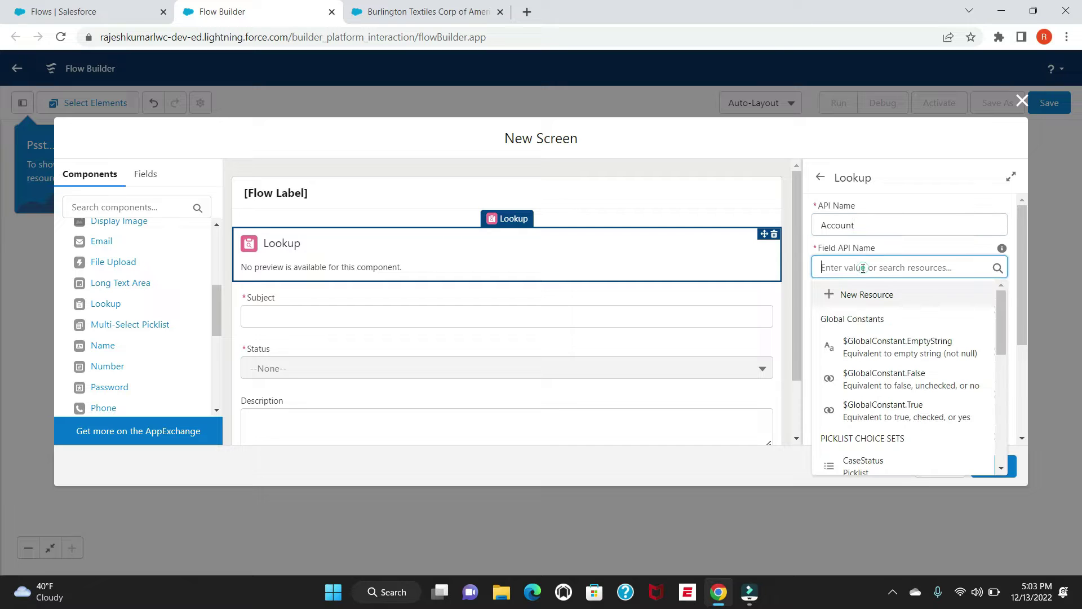
{"action": "type", "text": "AccountId"}
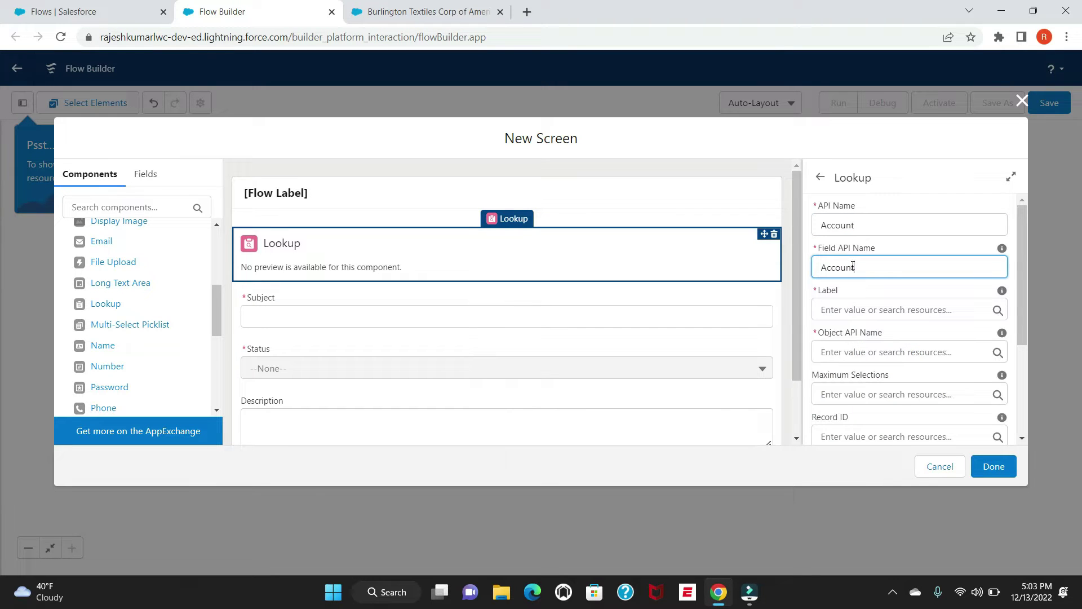
{"action": "left_click", "coordinate": [851, 309]}
{"action": "type", "text": "Account"}
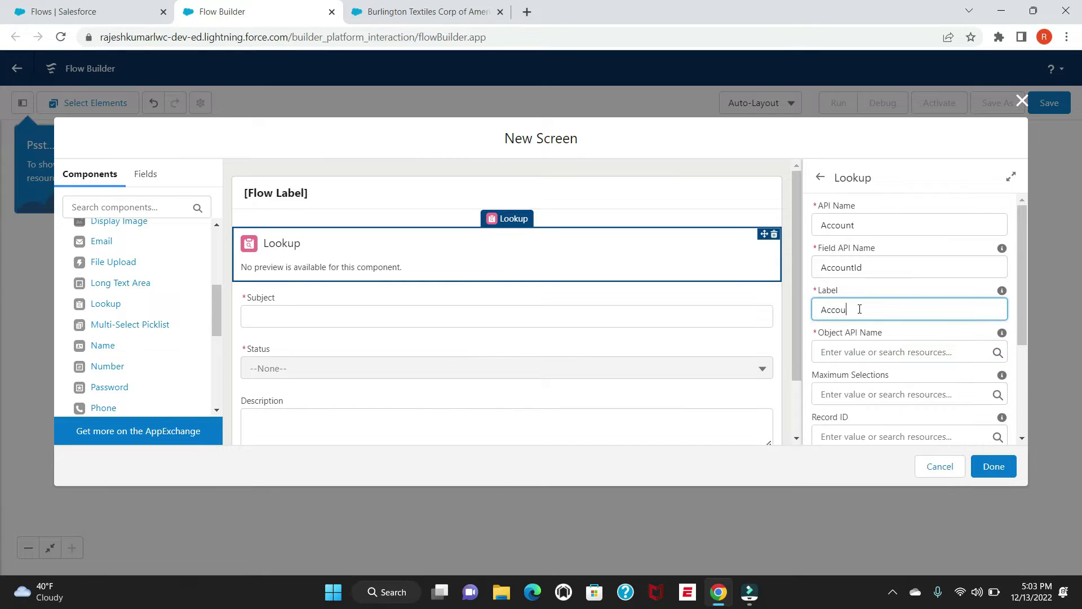
Set the lookup's object API name to account
{"action": "left_click", "coordinate": [855, 348]}
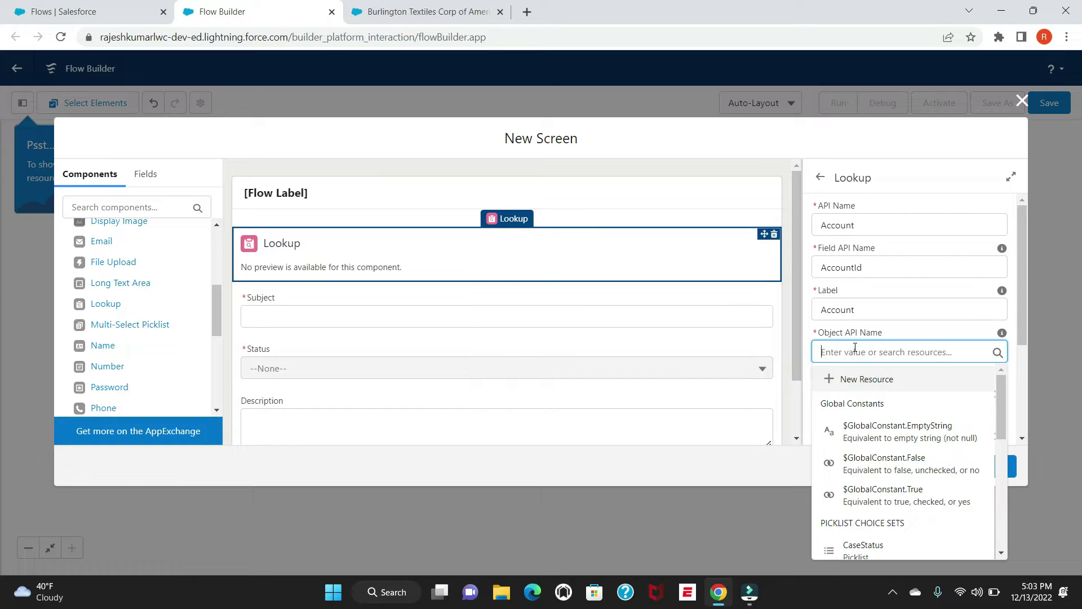
{"action": "type", "text": "lo"}
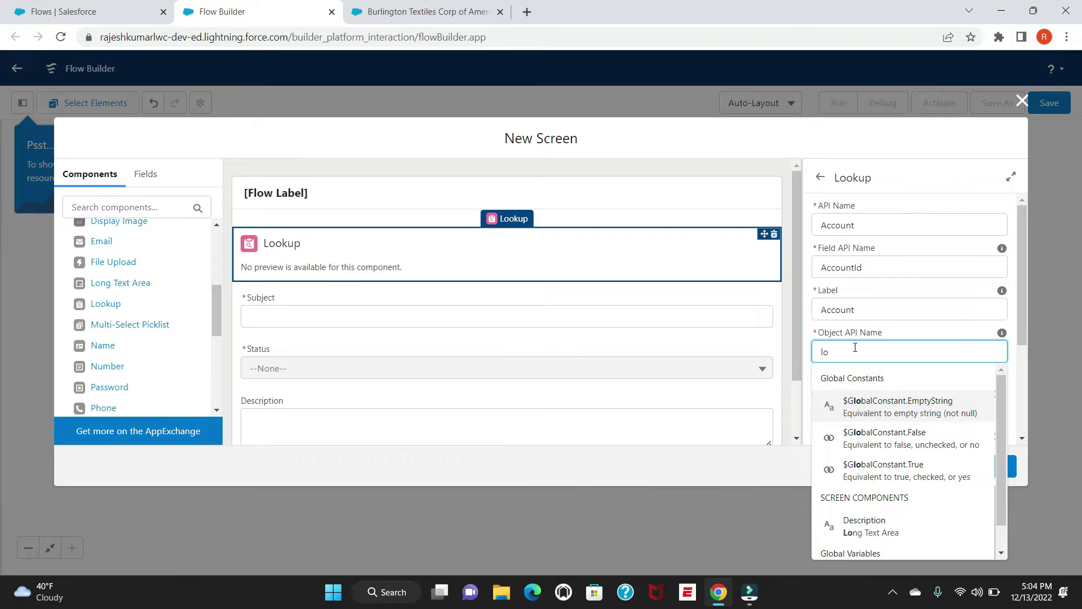
{"action": "type", "text": "o"}
{"action": "key", "text": "BackSpace"}
{"action": "key", "text": "BackSpace"}
{"action": "type", "text": "accoun"}
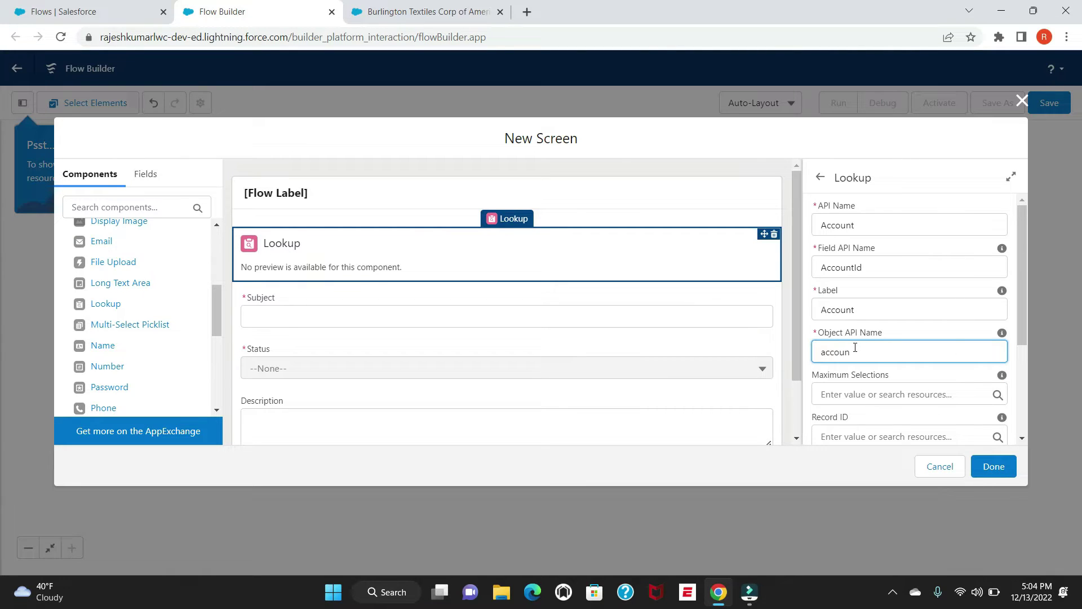
{"action": "type", "text": "t"}
Start a new resource for the lookup's Record ID, using type Variable and API name Accountid
{"action": "scroll", "coordinate": [848, 369], "scroll_direction": "down", "scroll_amount": 1}
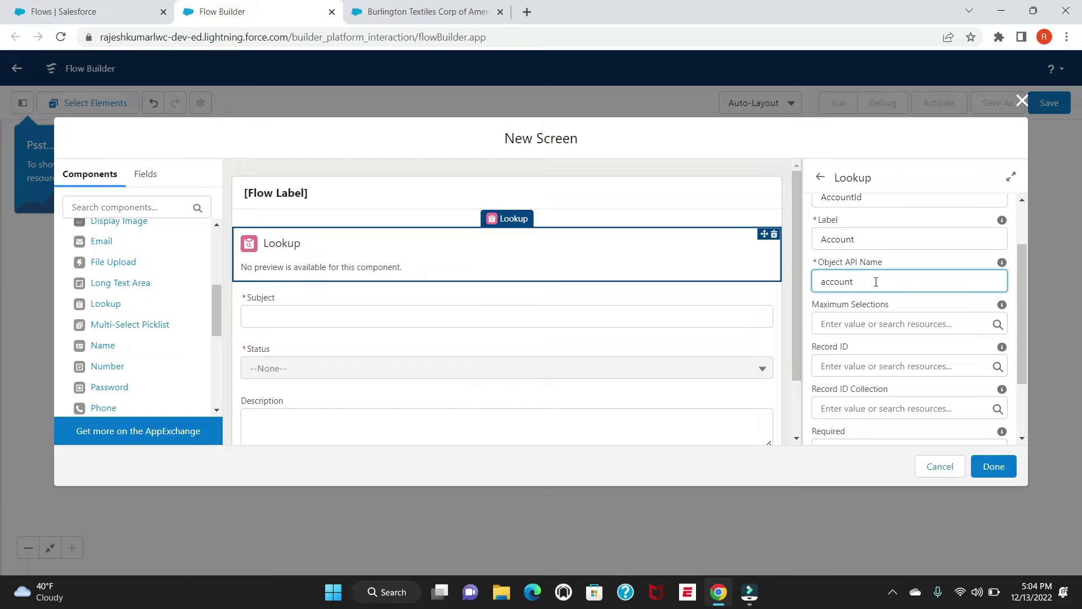
{"action": "left_click", "coordinate": [837, 366]}
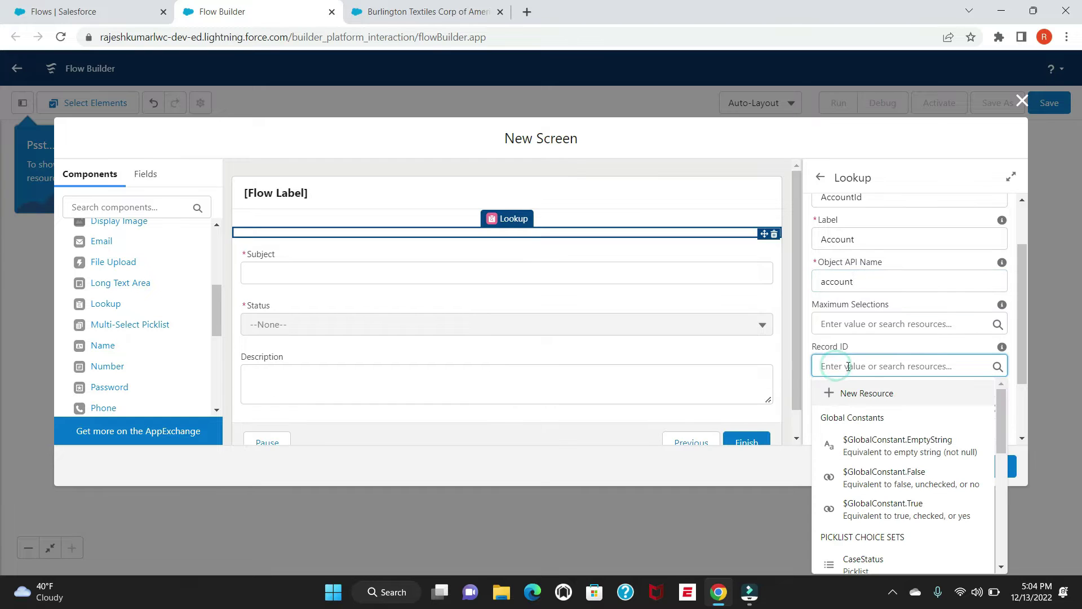
{"action": "left_click", "coordinate": [867, 394]}
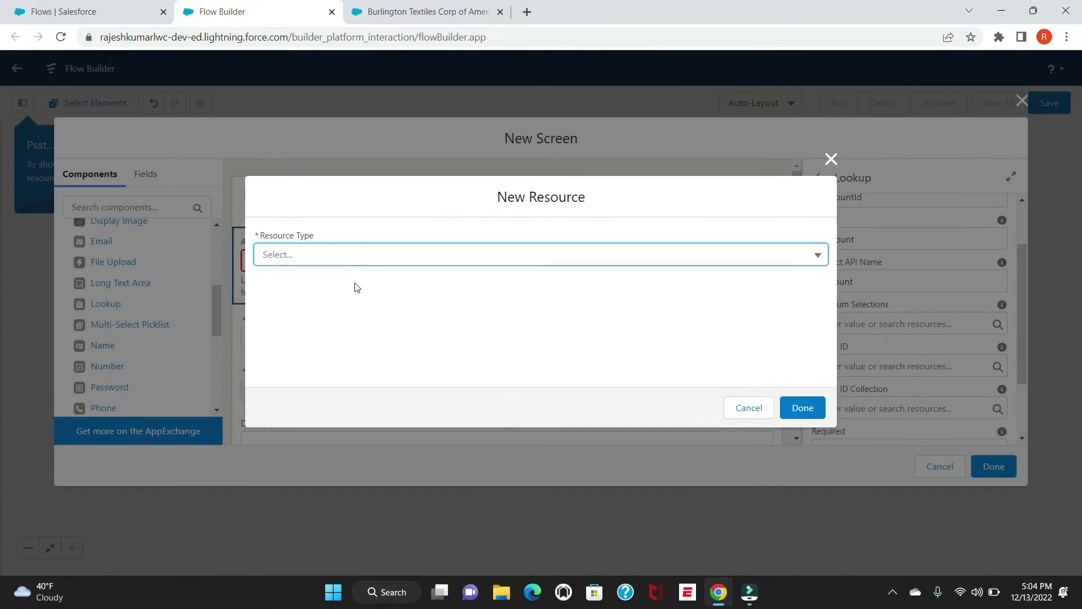
{"action": "left_click", "coordinate": [358, 255]}
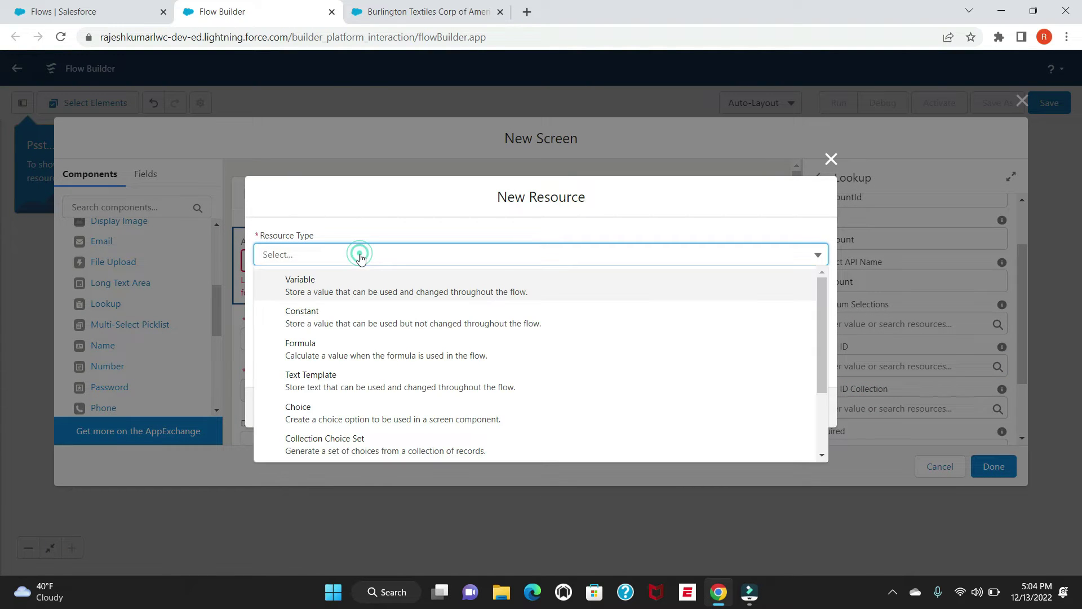
{"action": "left_click", "coordinate": [369, 294]}
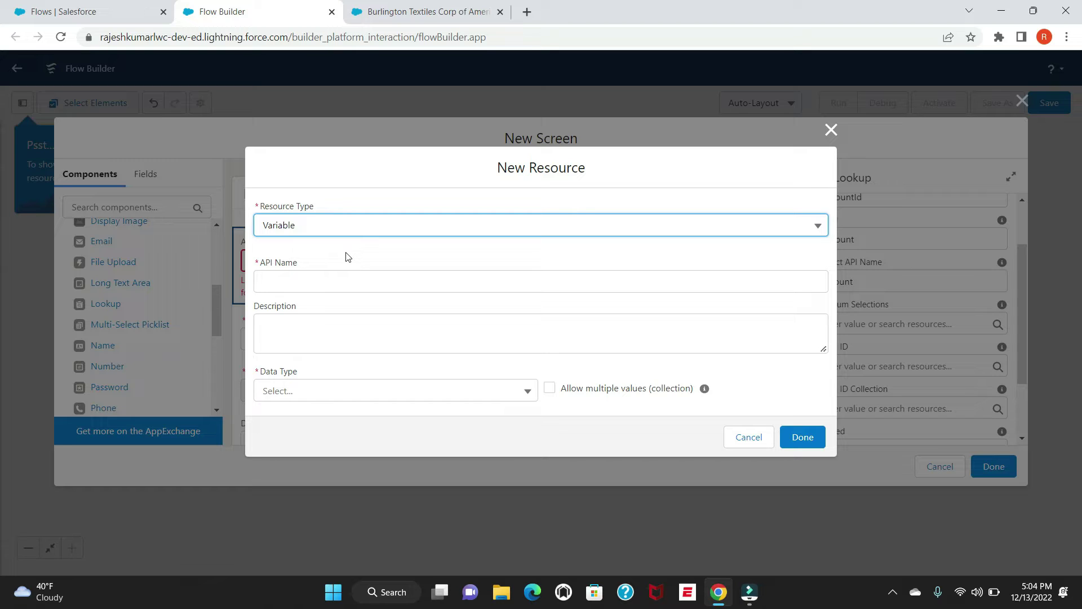
{"action": "left_click", "coordinate": [292, 285]}
{"action": "type", "text": "Accountid"}
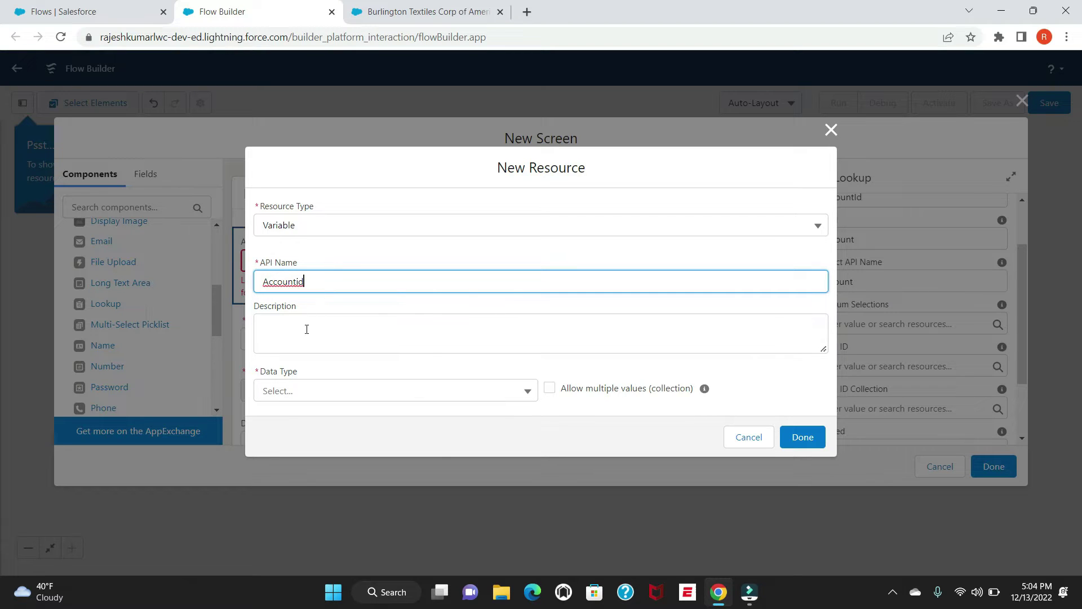
Set the variable's data type to Text, make it available for input, and finish creating it
{"action": "left_click", "coordinate": [305, 335]}
{"action": "left_click", "coordinate": [321, 391]}
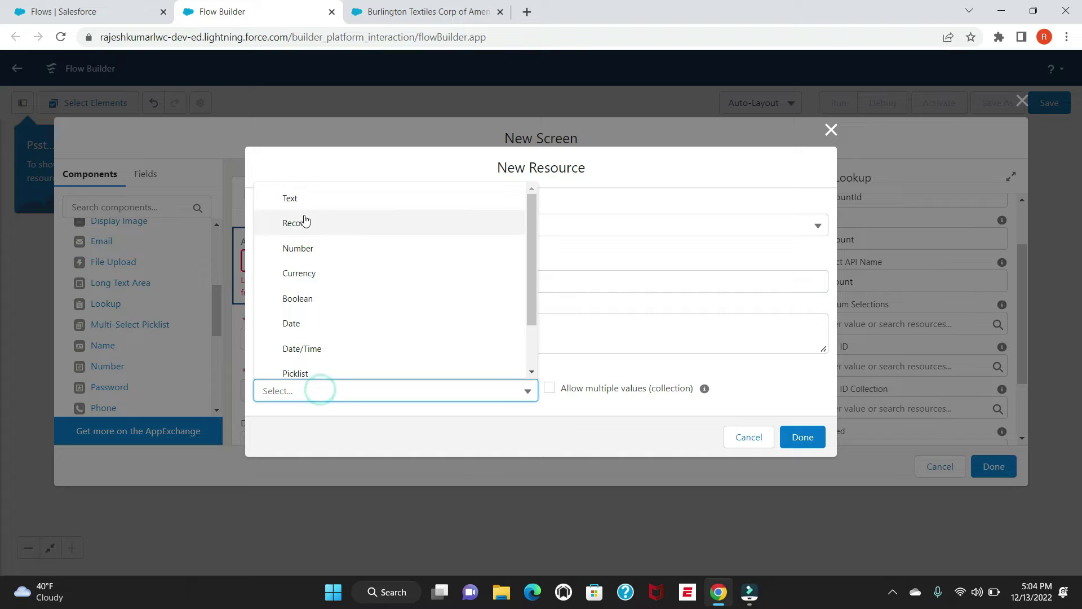
{"action": "left_click", "coordinate": [298, 196]}
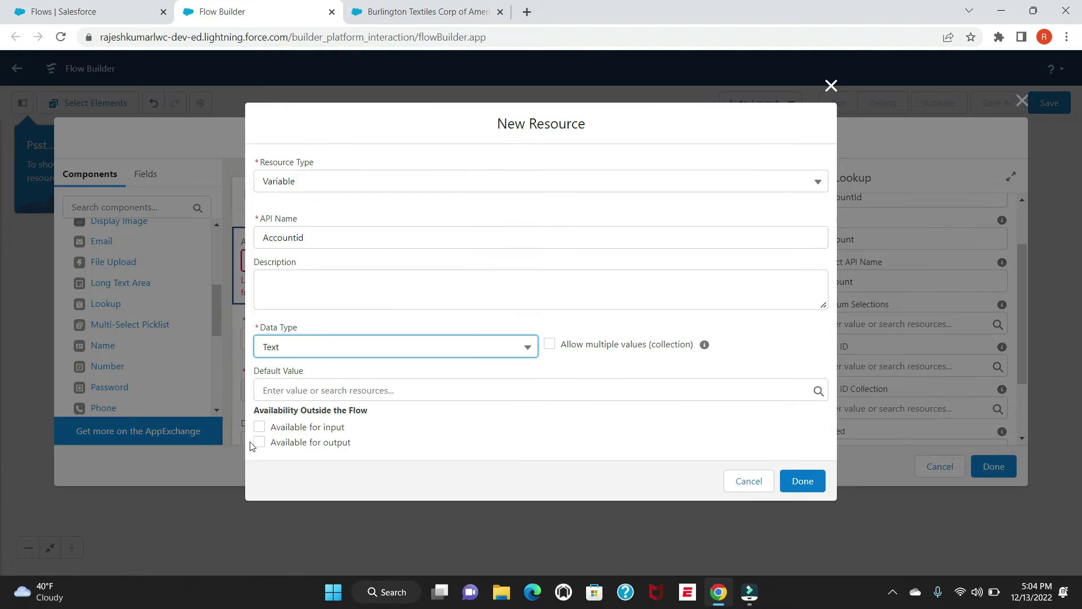
{"action": "left_click", "coordinate": [260, 428]}
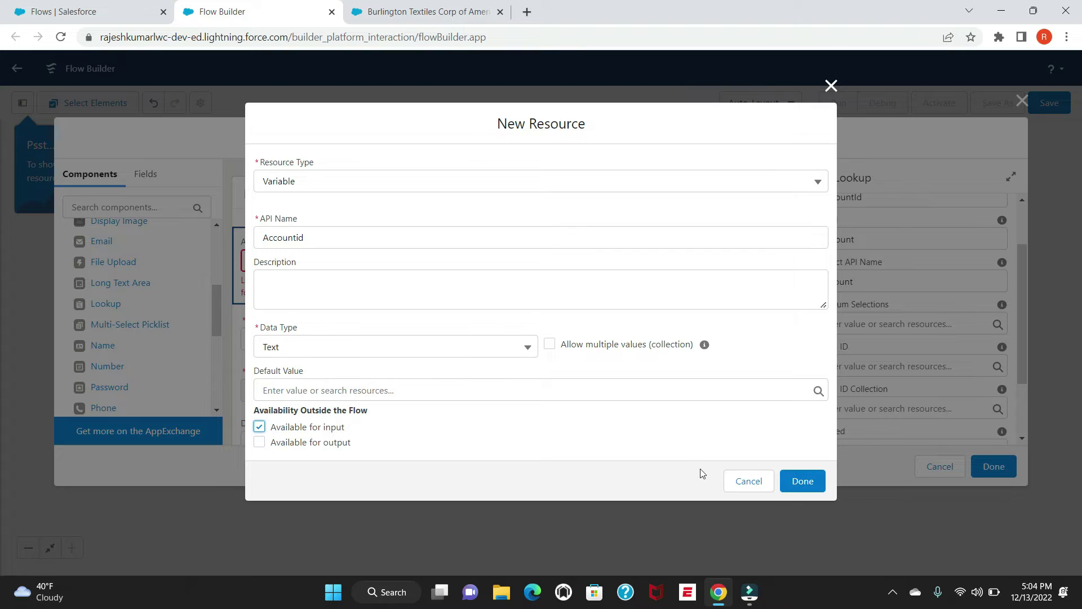
{"action": "left_click", "coordinate": [803, 482]}
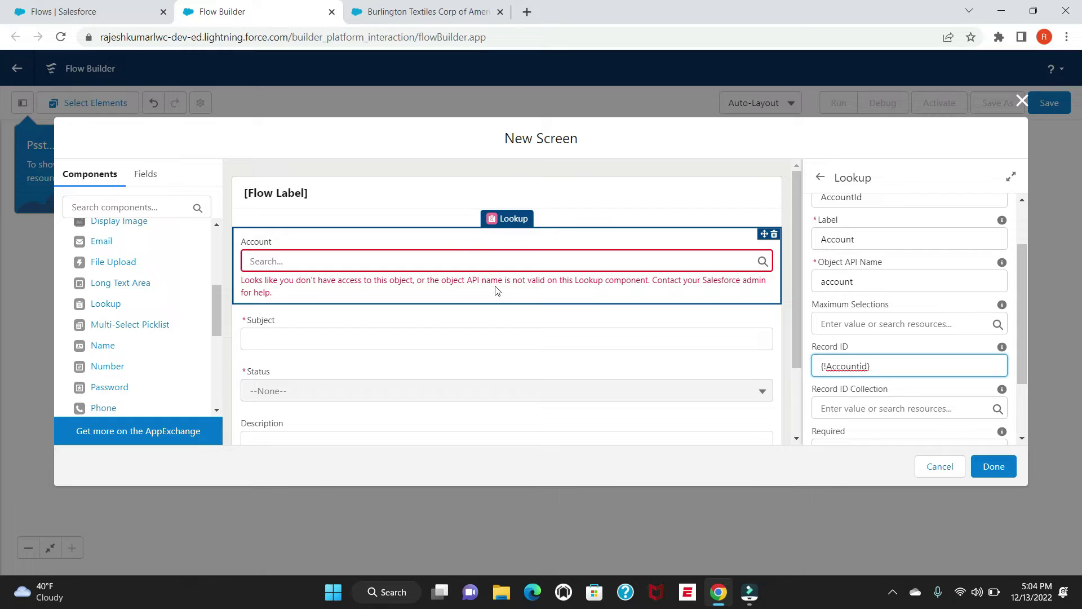
Replace the lookup's object API name with the recordId of the Account screen component, {!Account.recordId}
{"action": "left_click", "coordinate": [527, 290]}
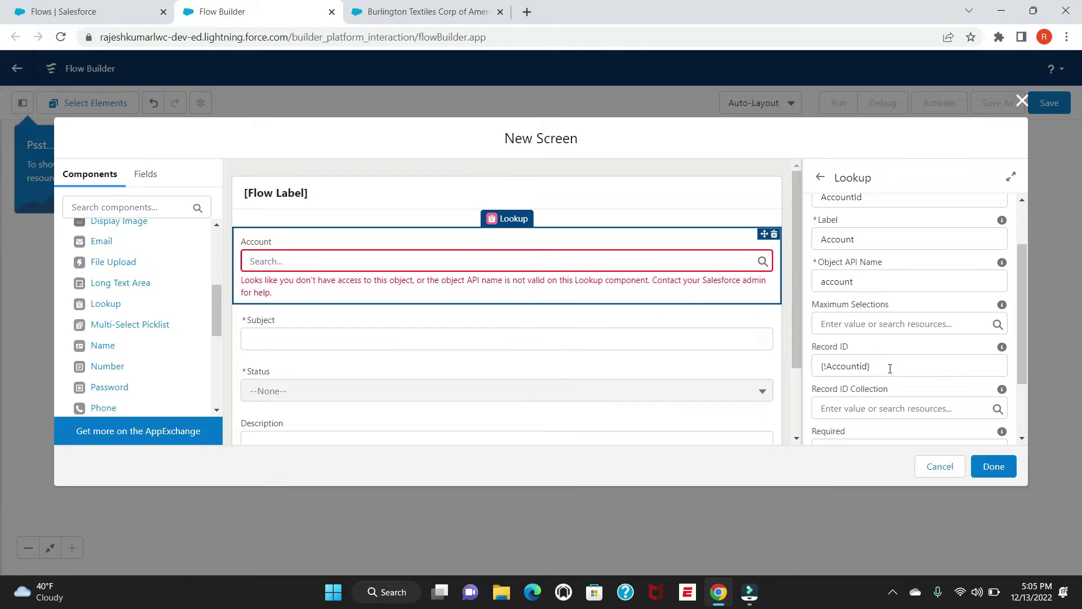
{"action": "left_click", "coordinate": [862, 285]}
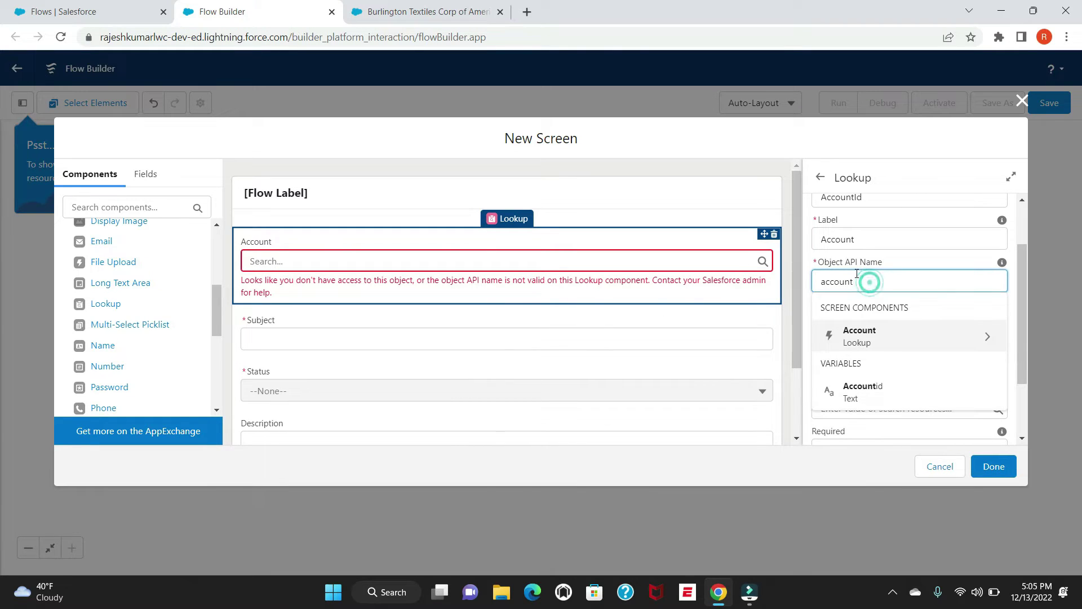
{"action": "left_click", "coordinate": [906, 337]}
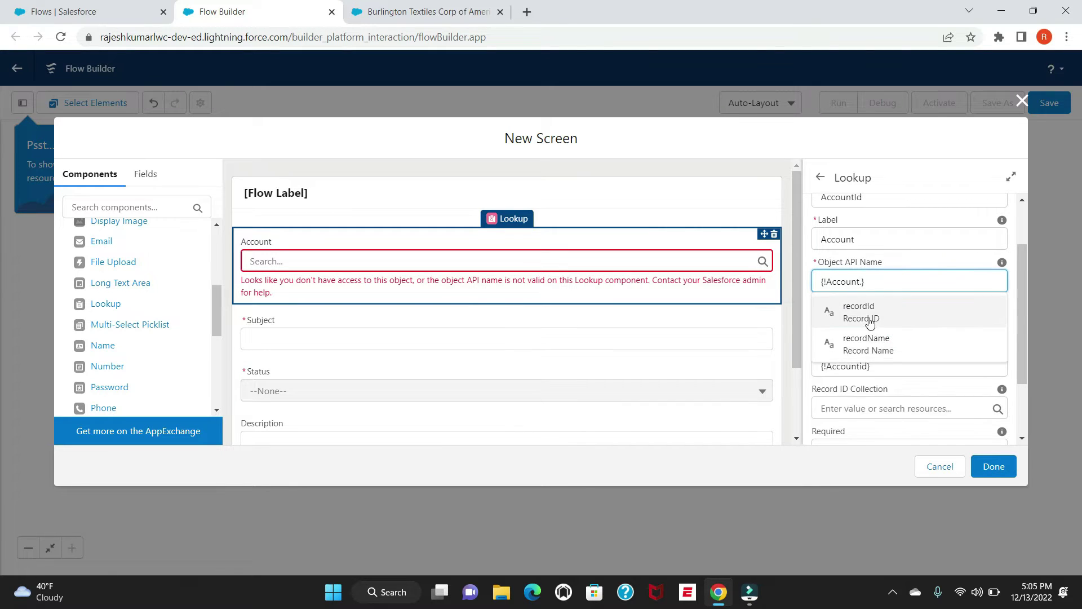
{"action": "left_click", "coordinate": [911, 314]}
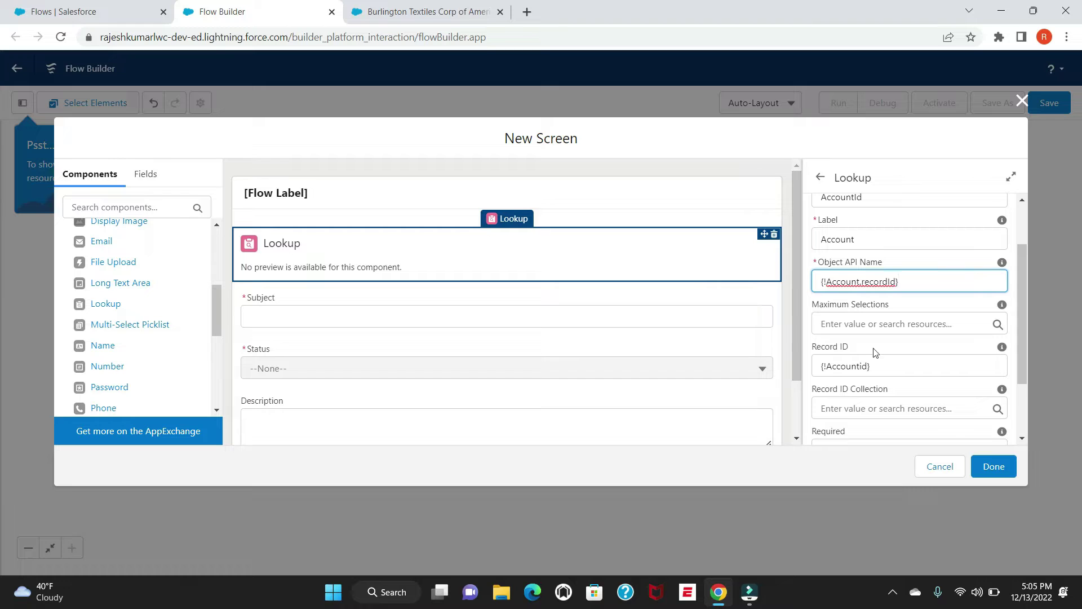
Make the Account lookup required using the global constant $GlobalConstant.True
{"action": "scroll", "coordinate": [894, 355], "scroll_direction": "down", "scroll_amount": 2}
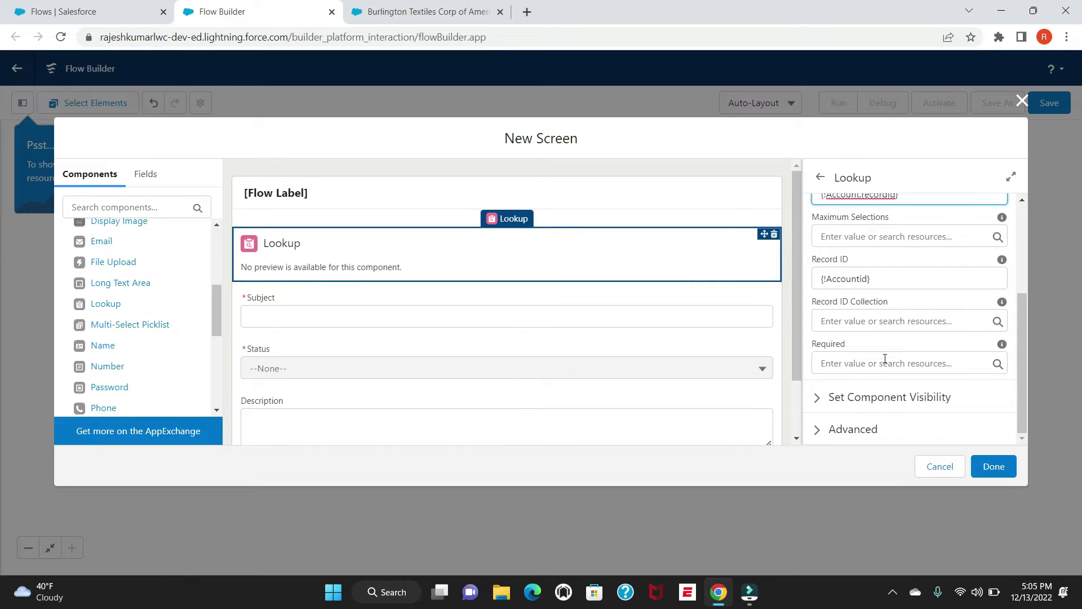
{"action": "left_click", "coordinate": [841, 363]}
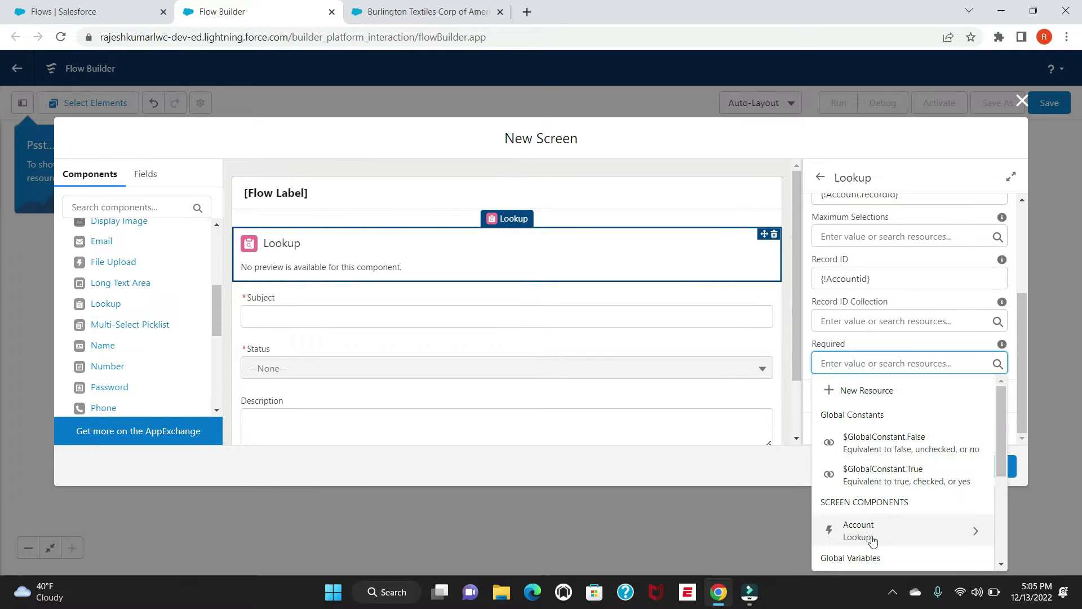
{"action": "left_click", "coordinate": [900, 480]}
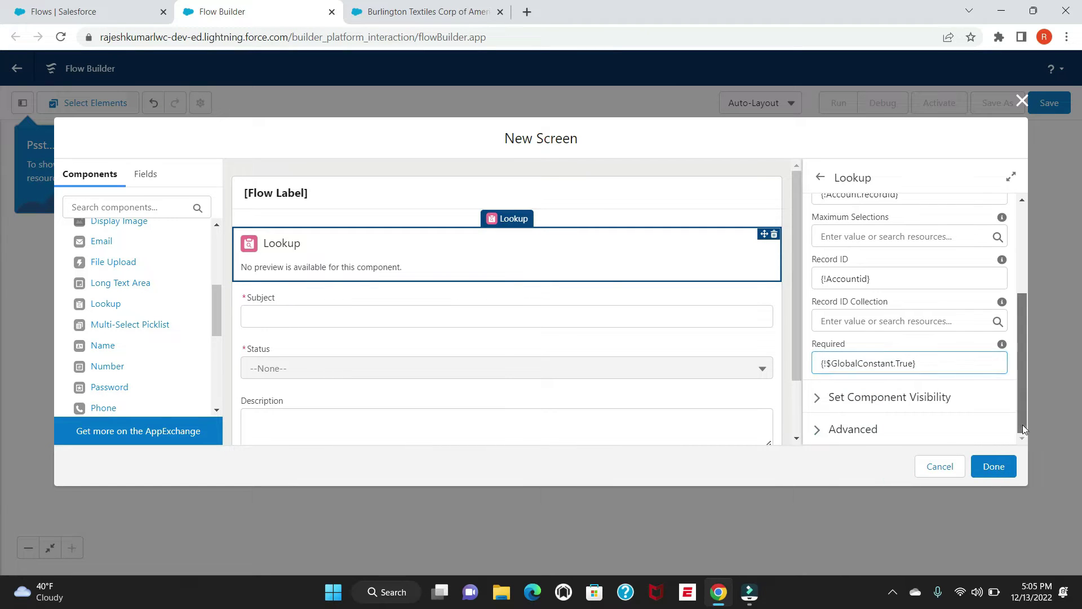
Configure the screen footer to hide the Previous button
{"action": "scroll", "coordinate": [430, 333], "scroll_direction": "down", "scroll_amount": 2}
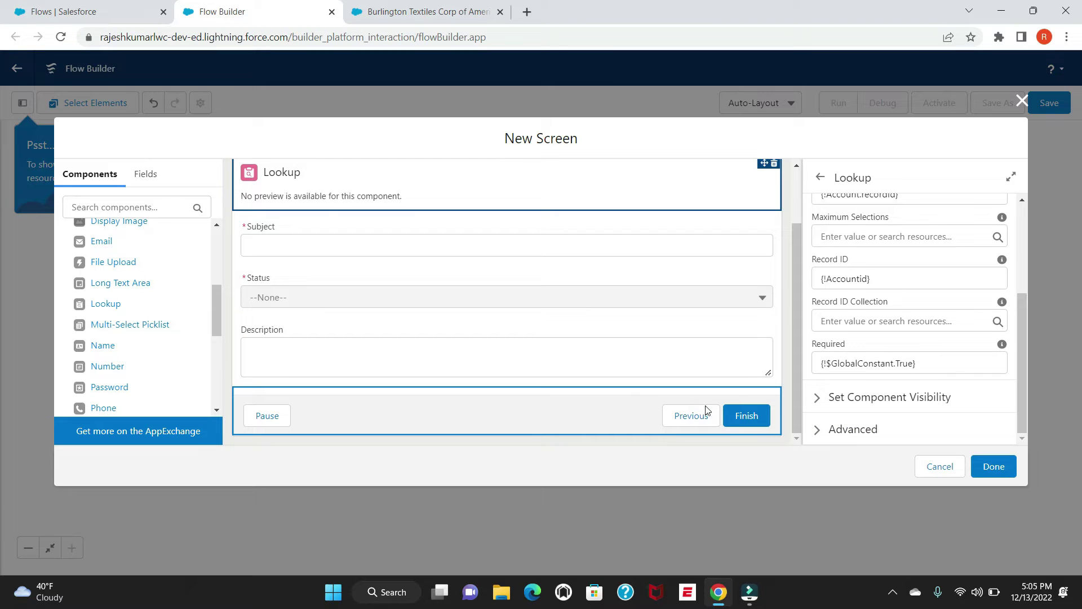
{"action": "left_click", "coordinate": [430, 417]}
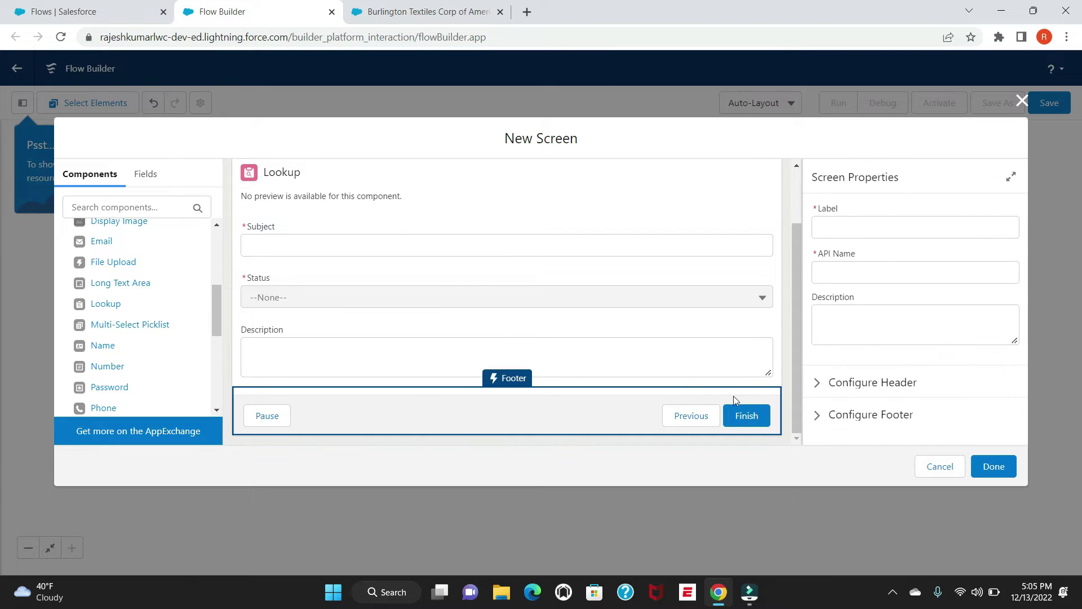
{"action": "left_click", "coordinate": [818, 415]}
{"action": "scroll", "coordinate": [822, 395], "scroll_direction": "down", "scroll_amount": 4}
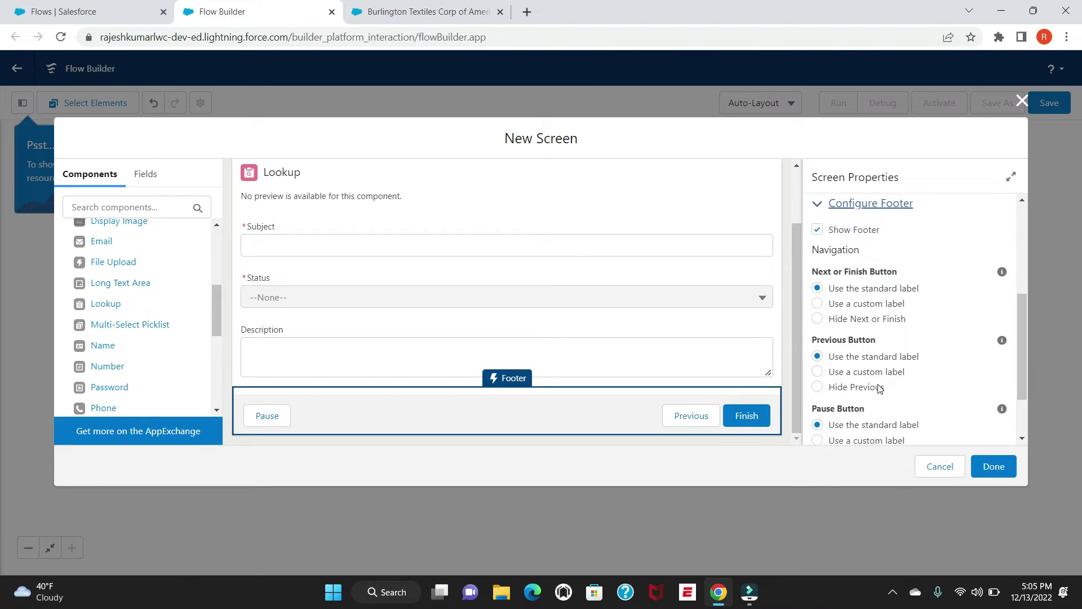
{"action": "left_click", "coordinate": [818, 387]}
{"action": "scroll", "coordinate": [818, 356], "scroll_direction": "down", "scroll_amount": 2}
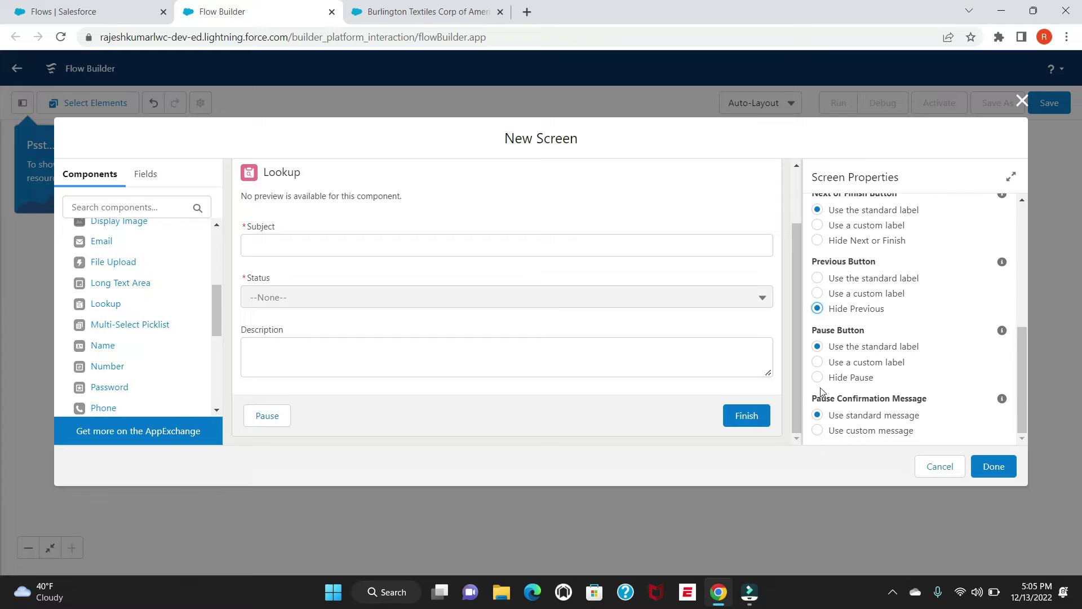
Hide the screen's Pause button and finish the screen with the label New Case and API name New_Case
{"action": "left_click", "coordinate": [818, 377]}
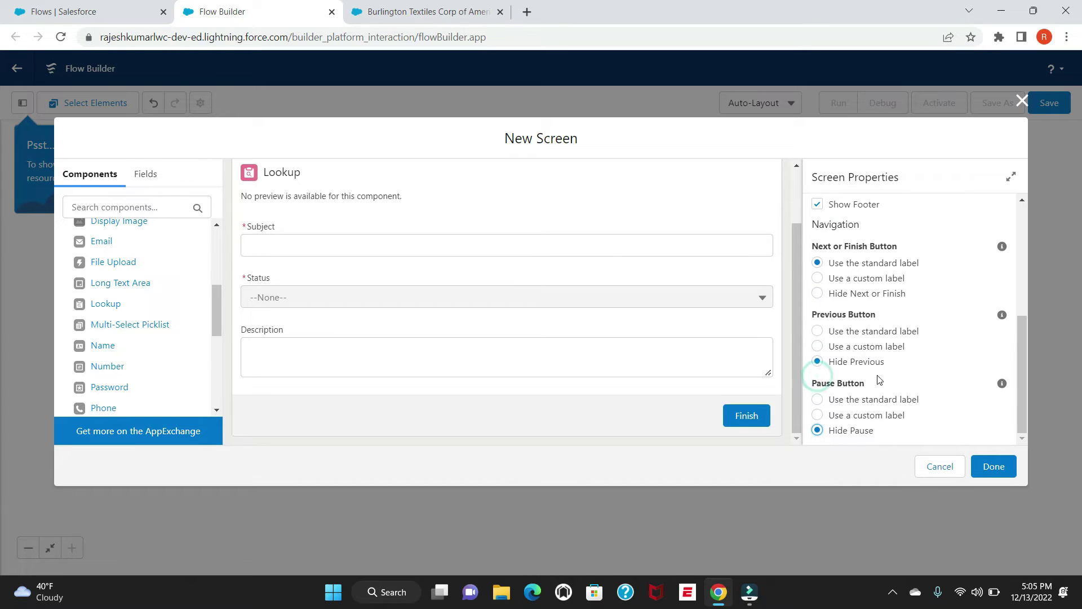
{"action": "left_click", "coordinate": [1001, 473]}
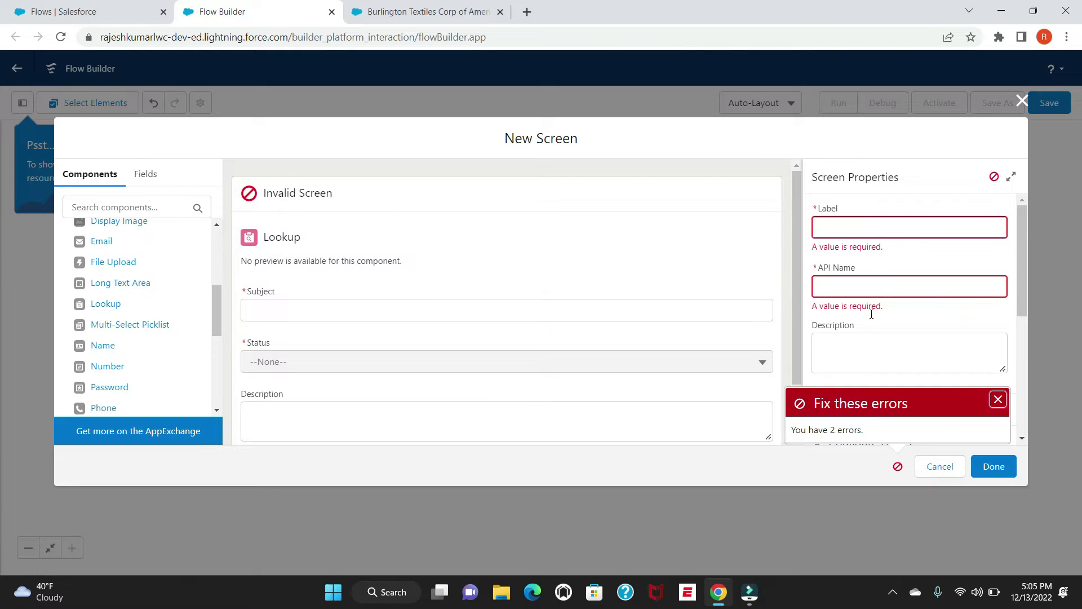
{"action": "left_click", "coordinate": [830, 230]}
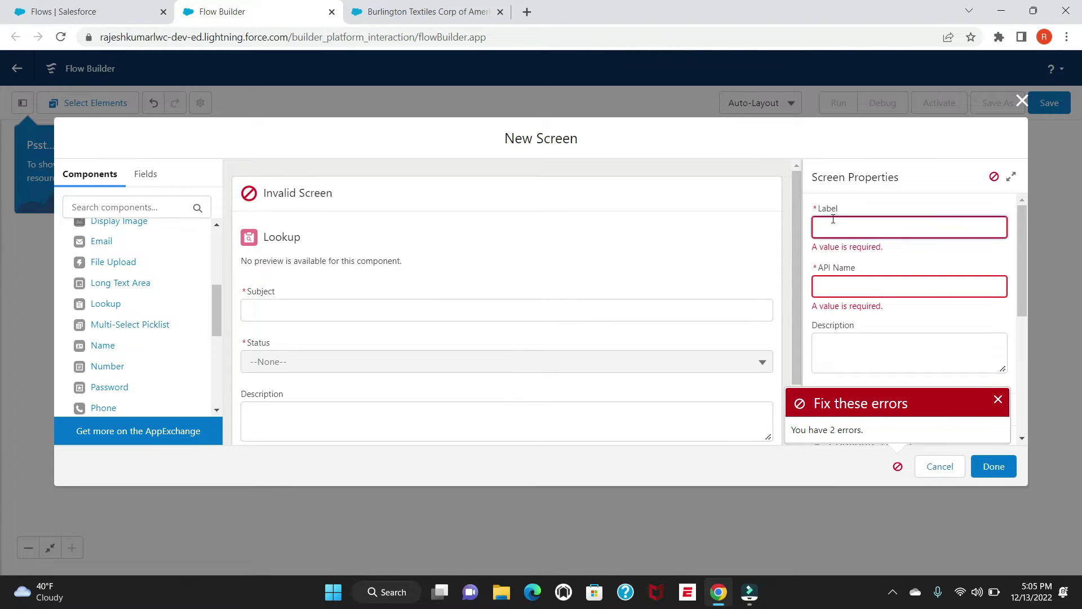
{"action": "type", "text": "Nes"}
{"action": "left_click", "coordinate": [862, 266]}
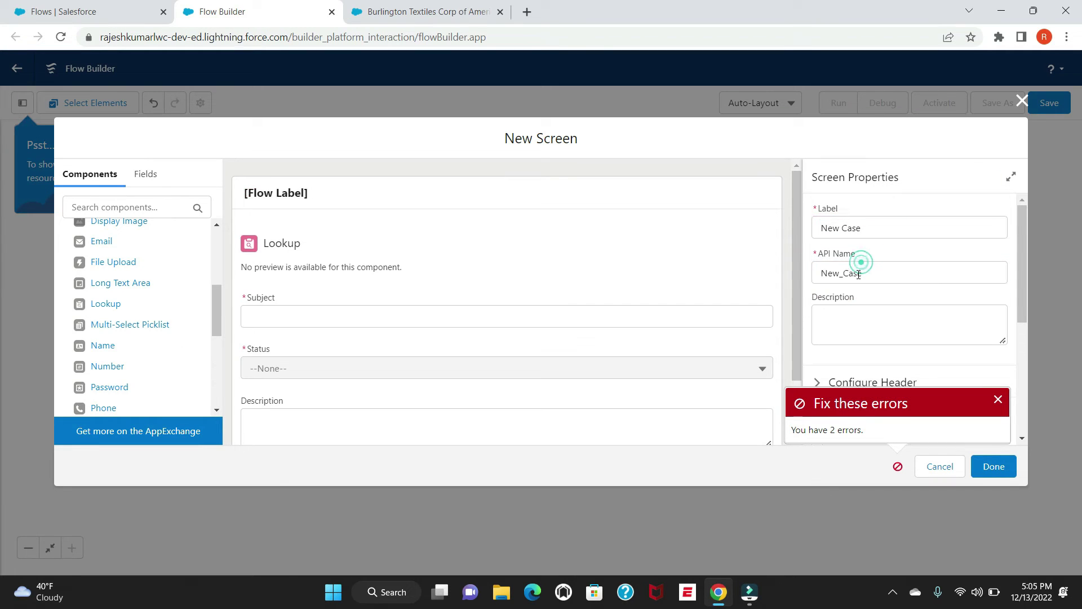
{"action": "scroll", "coordinate": [867, 313], "scroll_direction": "down", "scroll_amount": 3}
{"action": "left_click", "coordinate": [994, 465]}
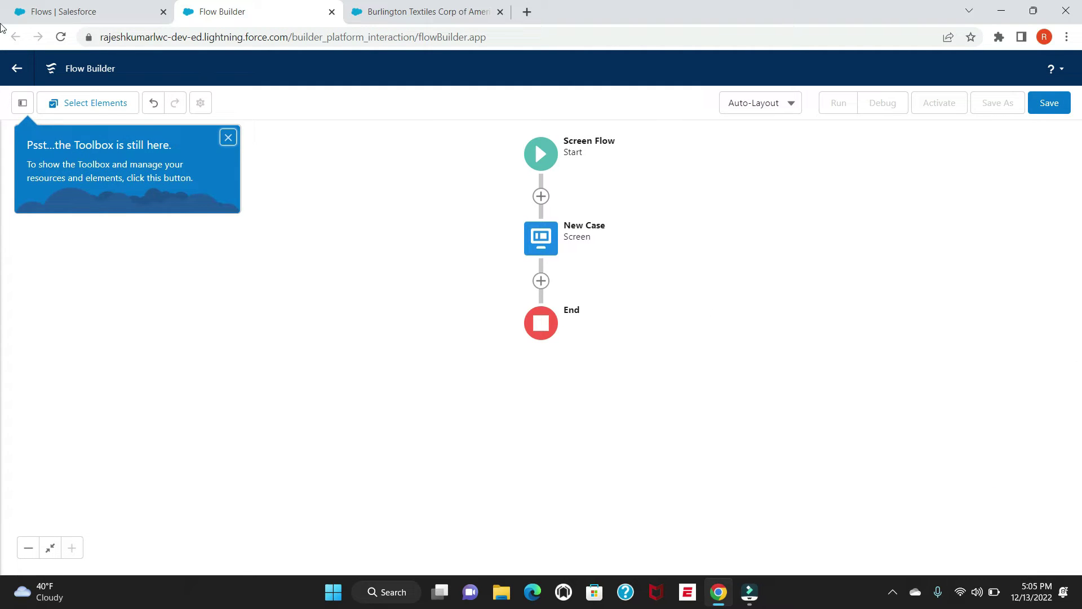
Add a Create Records element after the New Case screen, labelled Create a Case with API name Create_a_Case
{"action": "left_click", "coordinate": [541, 282]}
{"action": "scroll", "coordinate": [494, 438], "scroll_direction": "down", "scroll_amount": 3}
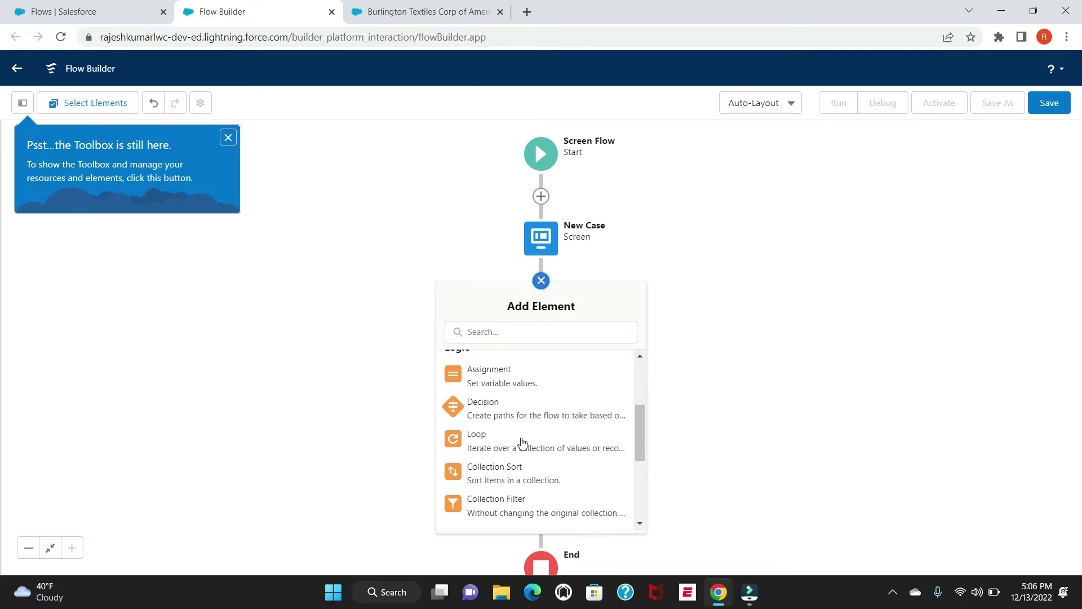
{"action": "scroll", "coordinate": [501, 457], "scroll_direction": "down", "scroll_amount": 3}
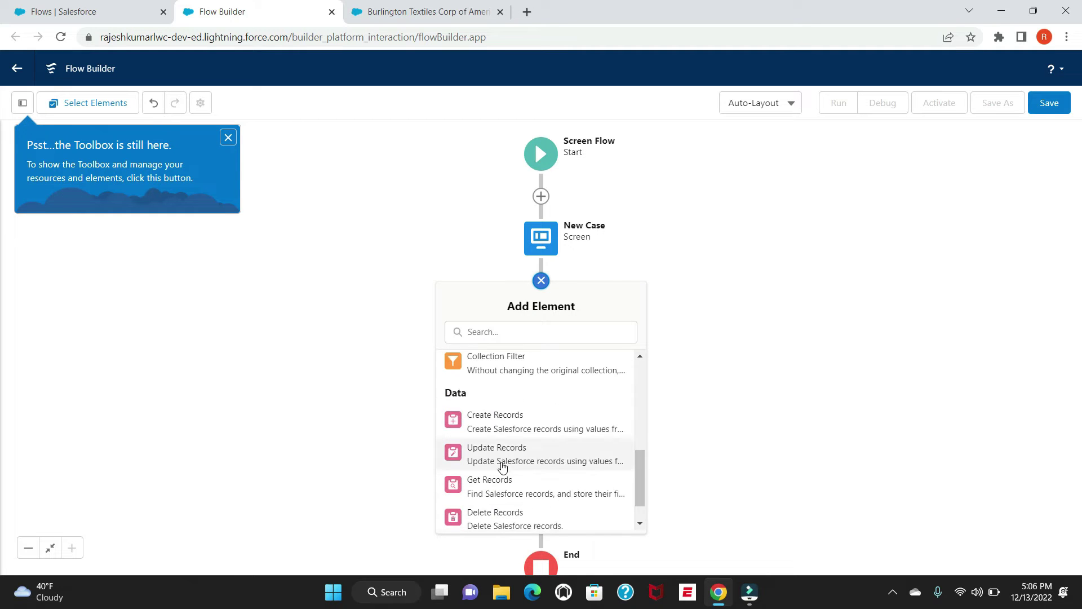
{"action": "left_click", "coordinate": [492, 420]}
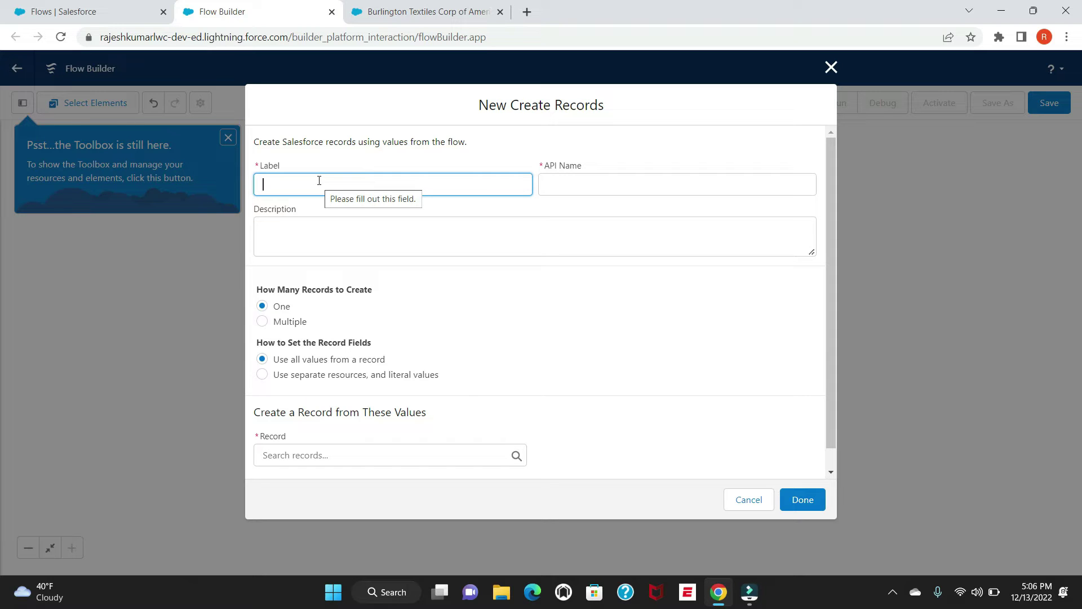
{"action": "type", "text": "Create"}
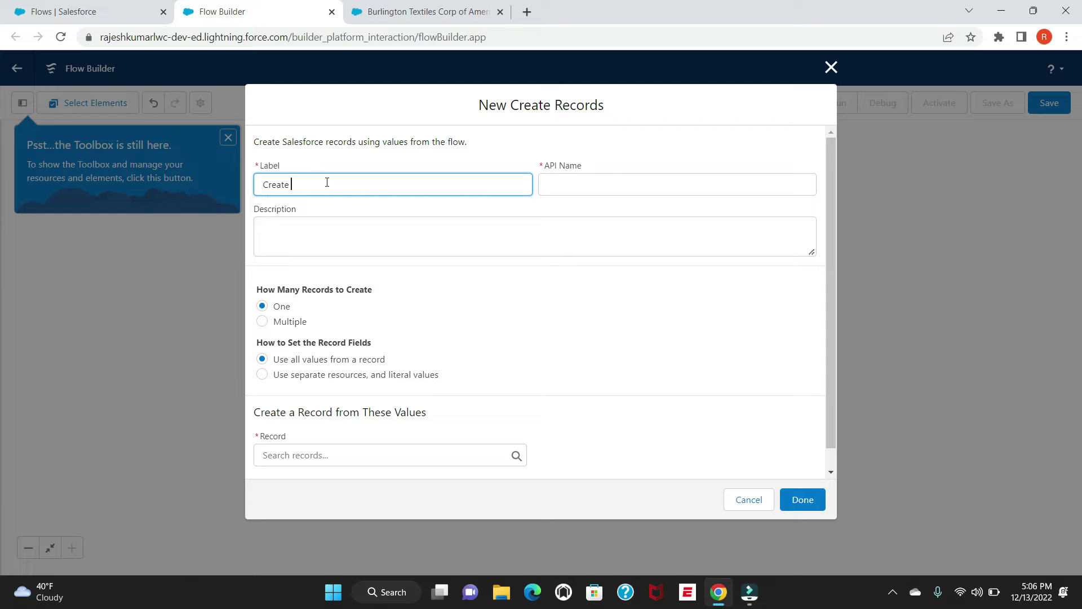
{"action": "type", "text": " a Case"}
{"action": "left_click", "coordinate": [515, 216]}
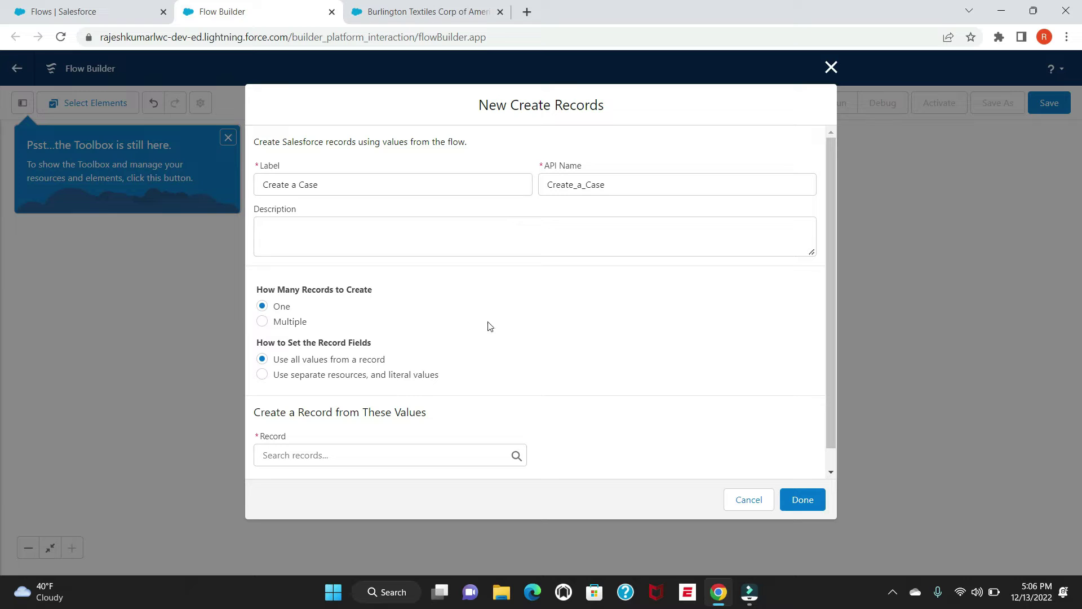
Set the record fields to use separate resources and literal values, with Case as the object to create
{"action": "left_click", "coordinate": [305, 376]}
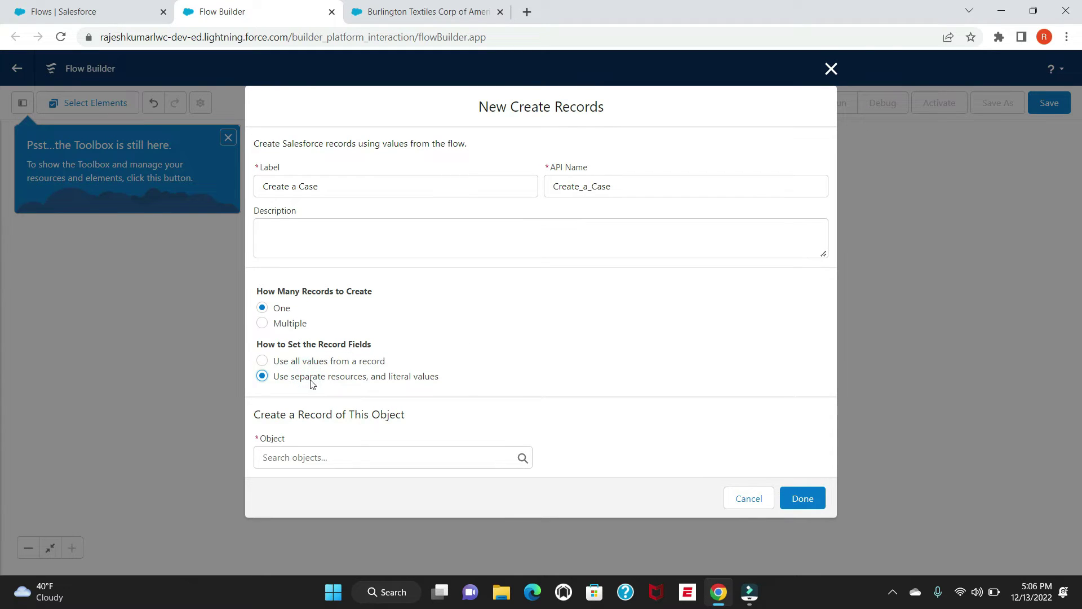
{"action": "left_click", "coordinate": [333, 457]}
{"action": "type", "text": "case"}
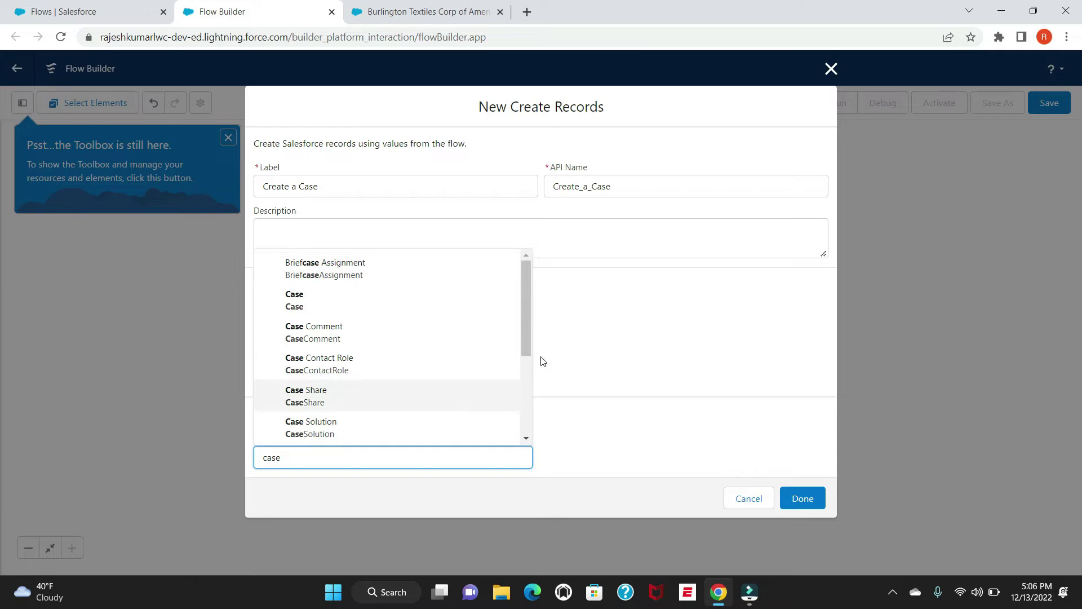
{"action": "left_click", "coordinate": [358, 300]}
Map the case's AccountId field to the recordId of the Account lookup screen component
{"action": "scroll", "coordinate": [597, 375], "scroll_direction": "down", "scroll_amount": 3}
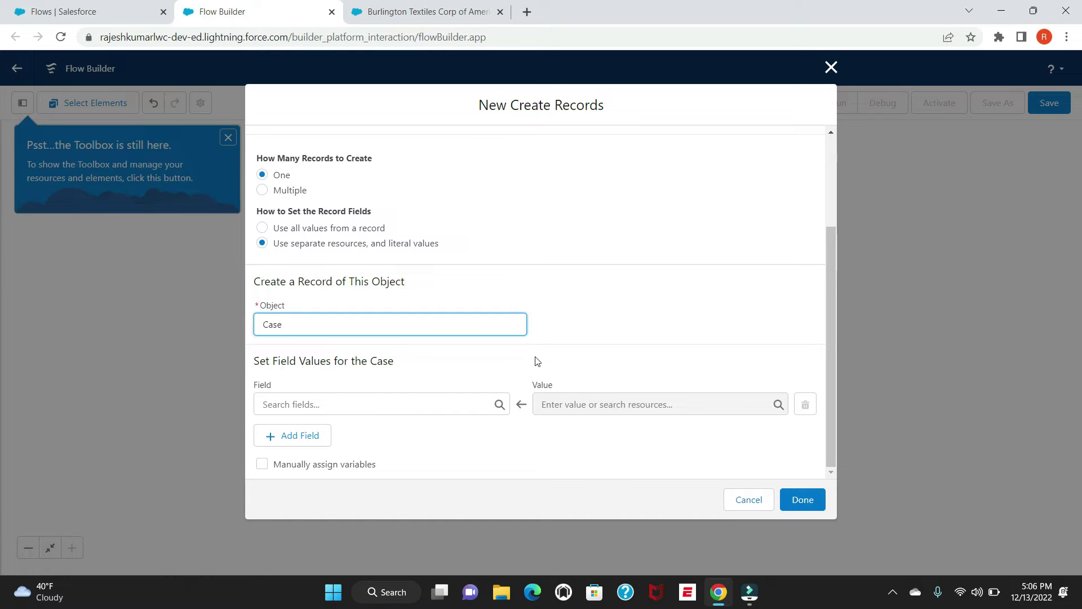
{"action": "left_click", "coordinate": [417, 403]}
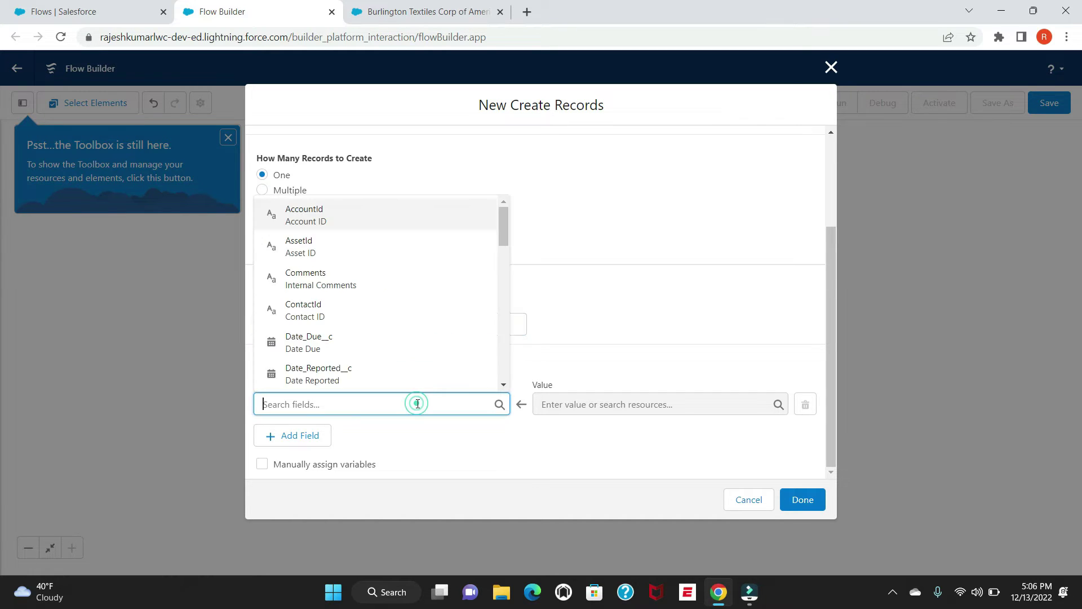
{"action": "left_click", "coordinate": [349, 212]}
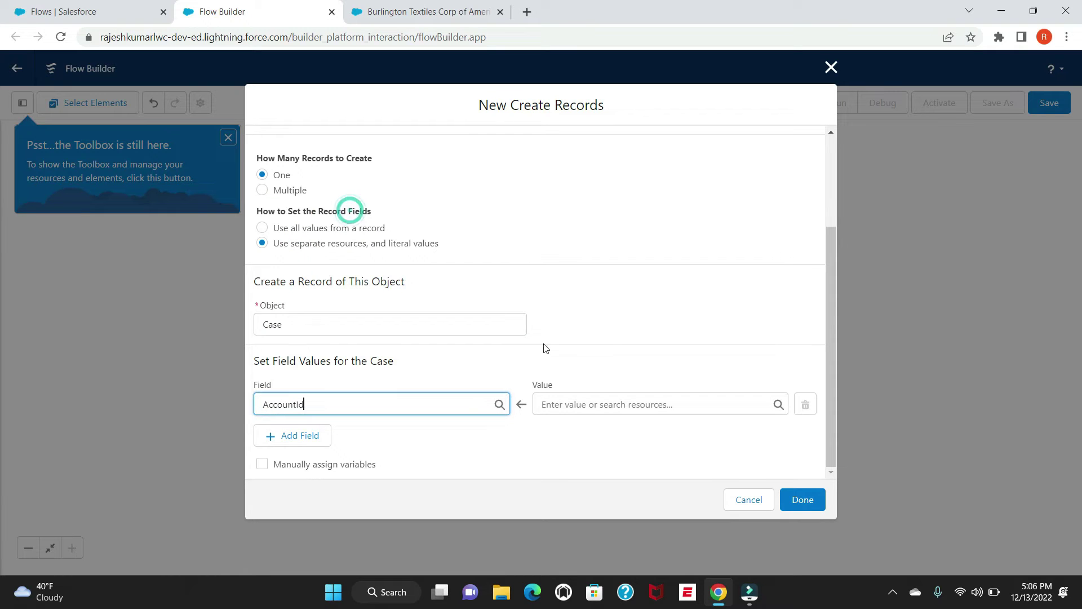
{"action": "left_click", "coordinate": [585, 404]}
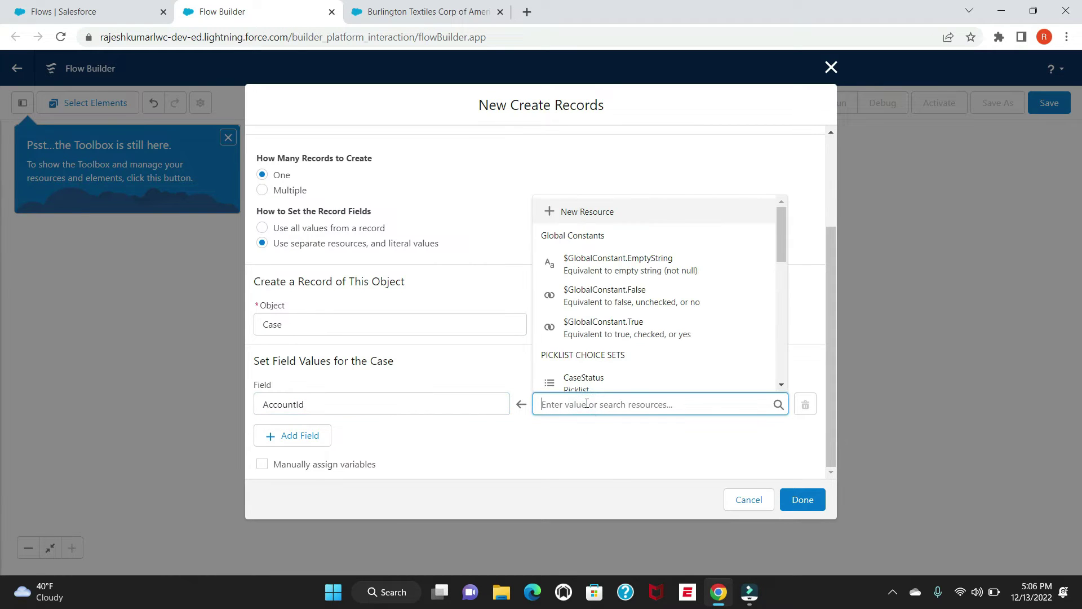
{"action": "scroll", "coordinate": [664, 323], "scroll_direction": "down", "scroll_amount": 3}
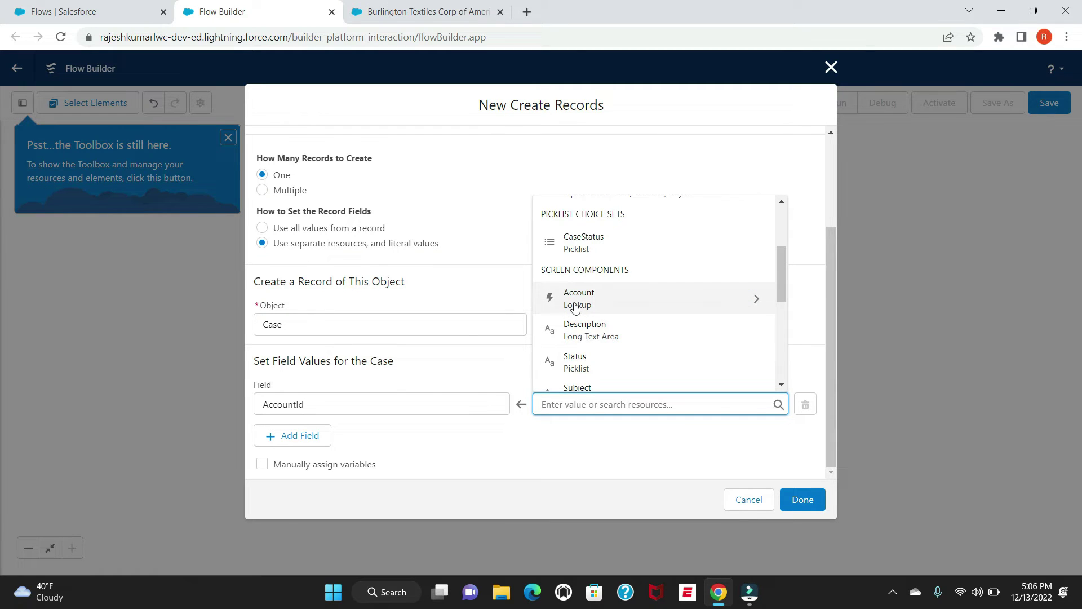
{"action": "scroll", "coordinate": [575, 307], "scroll_direction": "down", "scroll_amount": 1}
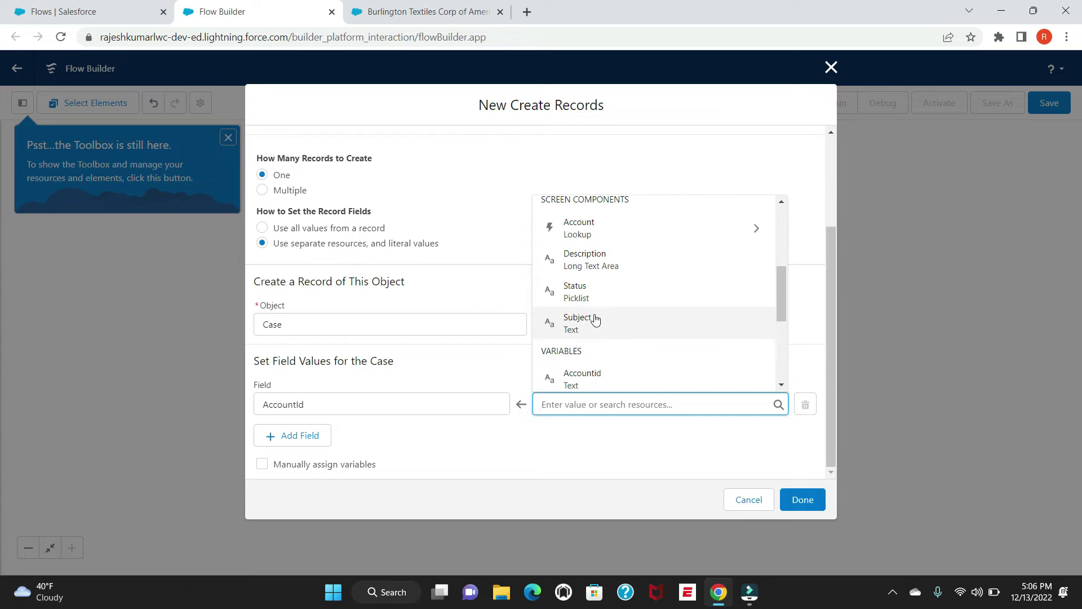
{"action": "left_click", "coordinate": [614, 231]}
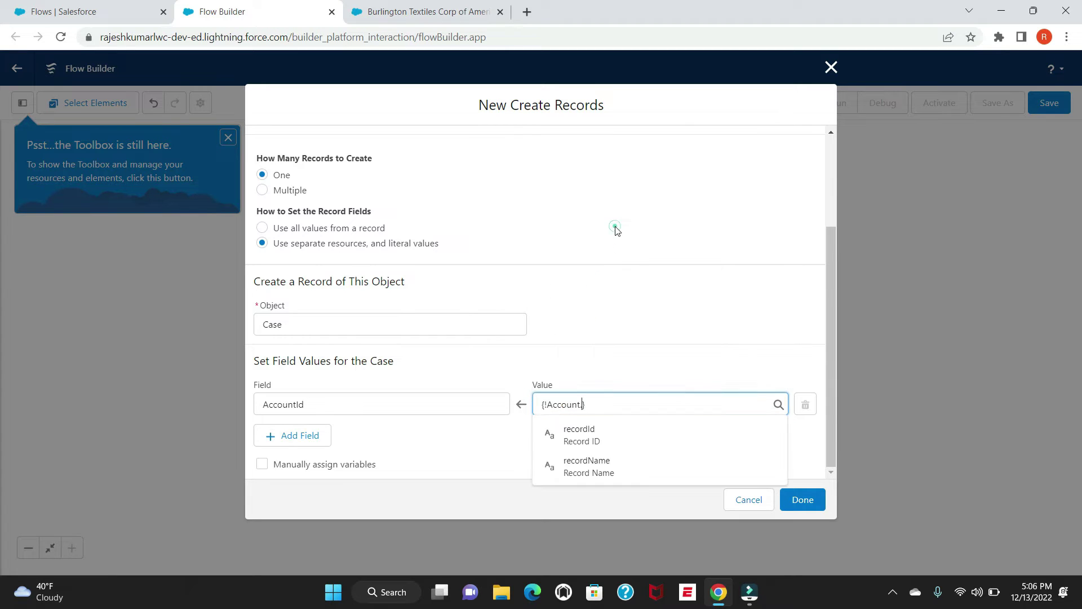
{"action": "left_click", "coordinate": [591, 443]}
Add a second field assignment that maps the case's Subject to the Subject screen component
{"action": "left_click", "coordinate": [305, 435]}
{"action": "left_click", "coordinate": [376, 403]}
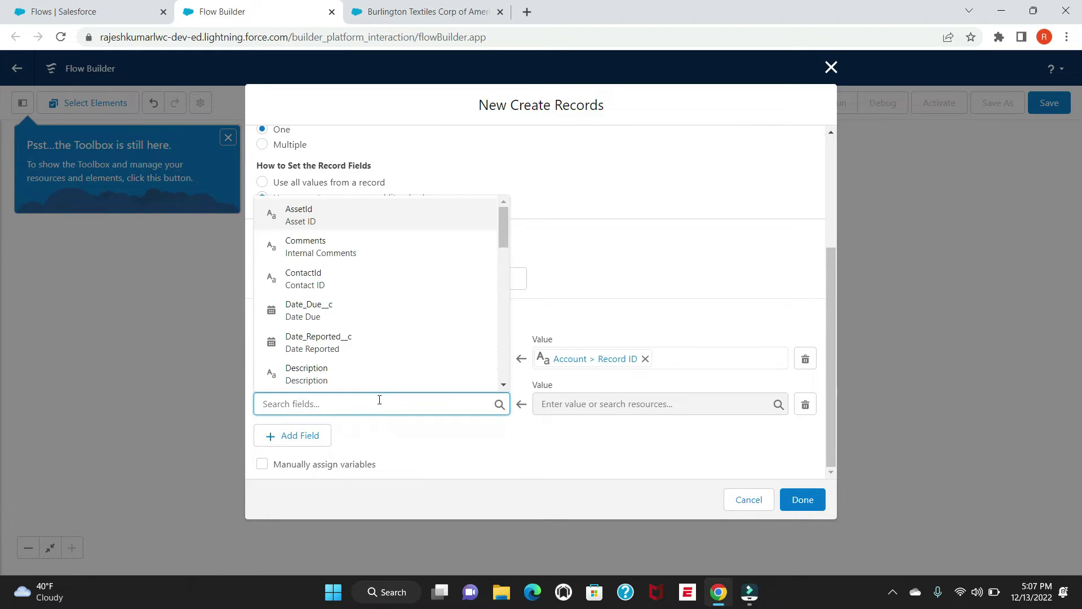
{"action": "type", "text": "sub"}
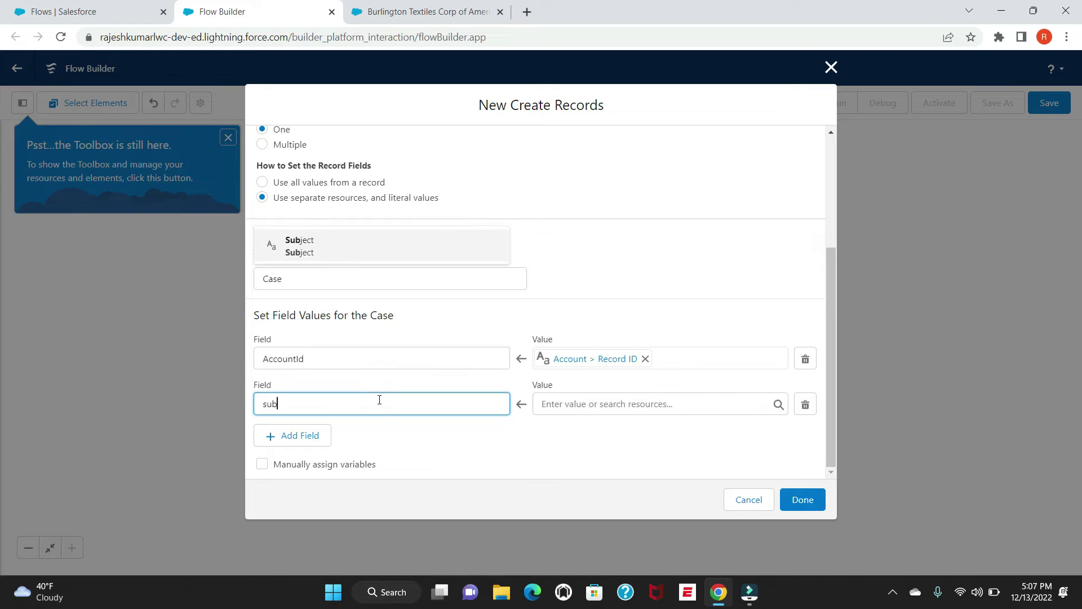
{"action": "left_click", "coordinate": [330, 375]}
{"action": "left_click", "coordinate": [602, 403]}
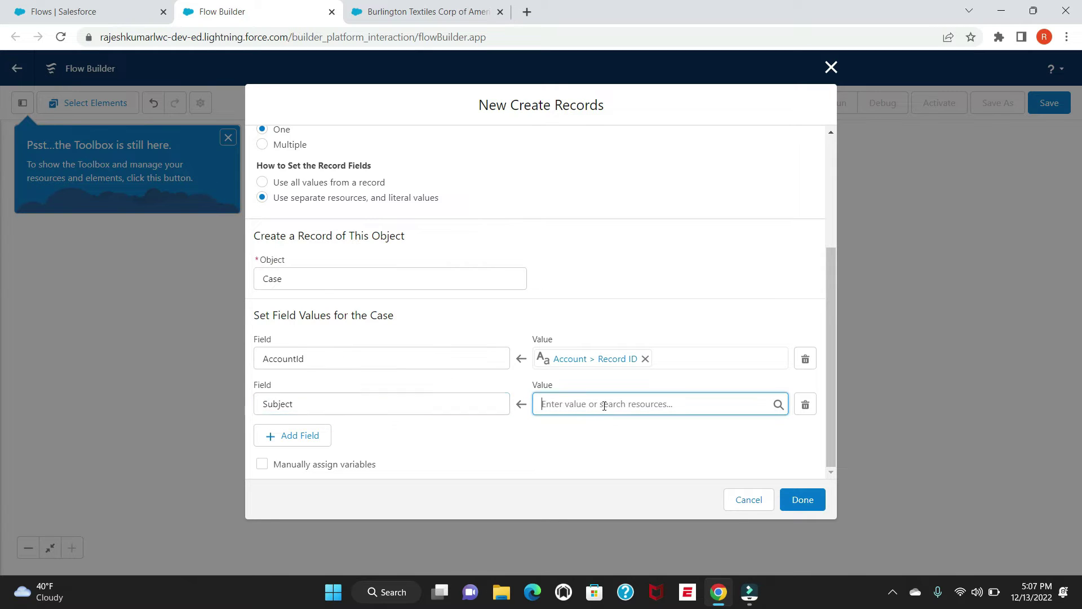
{"action": "scroll", "coordinate": [624, 305], "scroll_direction": "down", "scroll_amount": 3}
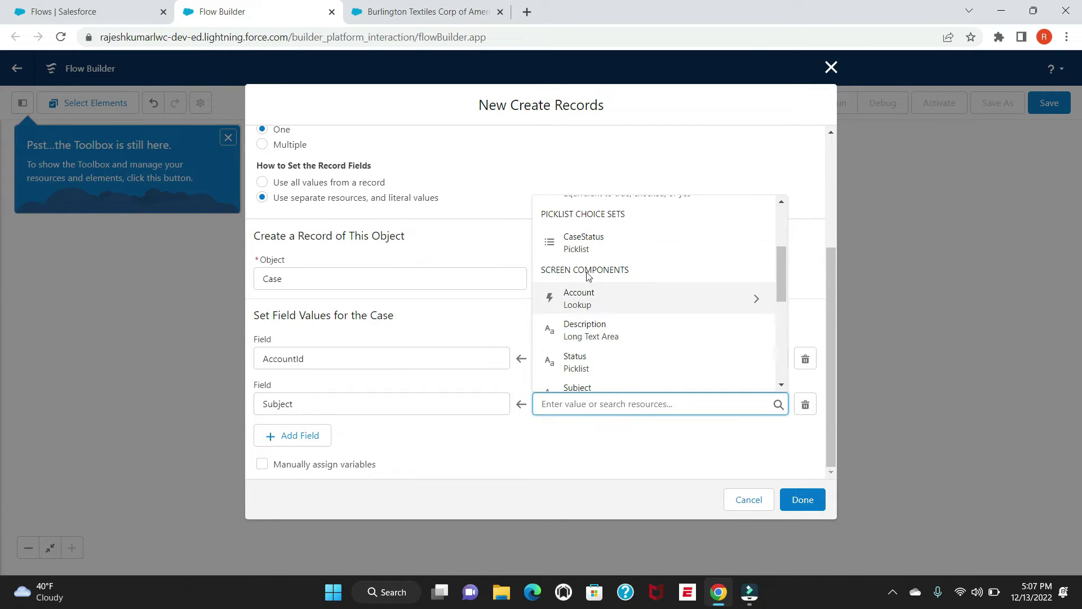
{"action": "scroll", "coordinate": [593, 344], "scroll_direction": "down", "scroll_amount": 1}
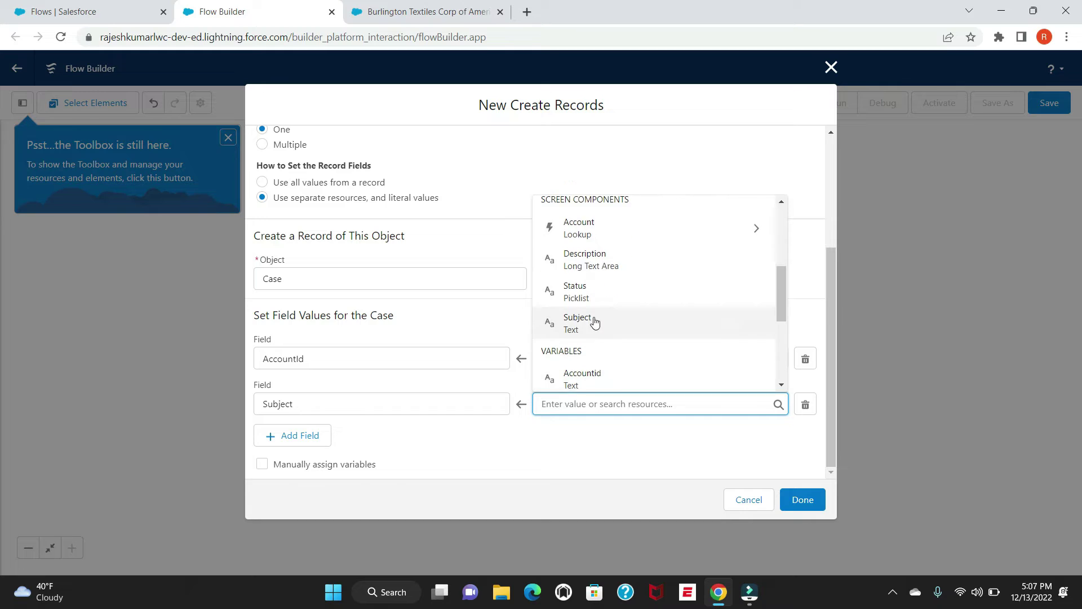
{"action": "left_click", "coordinate": [593, 325]}
Add a third field assignment that maps the case's Status to the Status screen component
{"action": "left_click", "coordinate": [297, 443]}
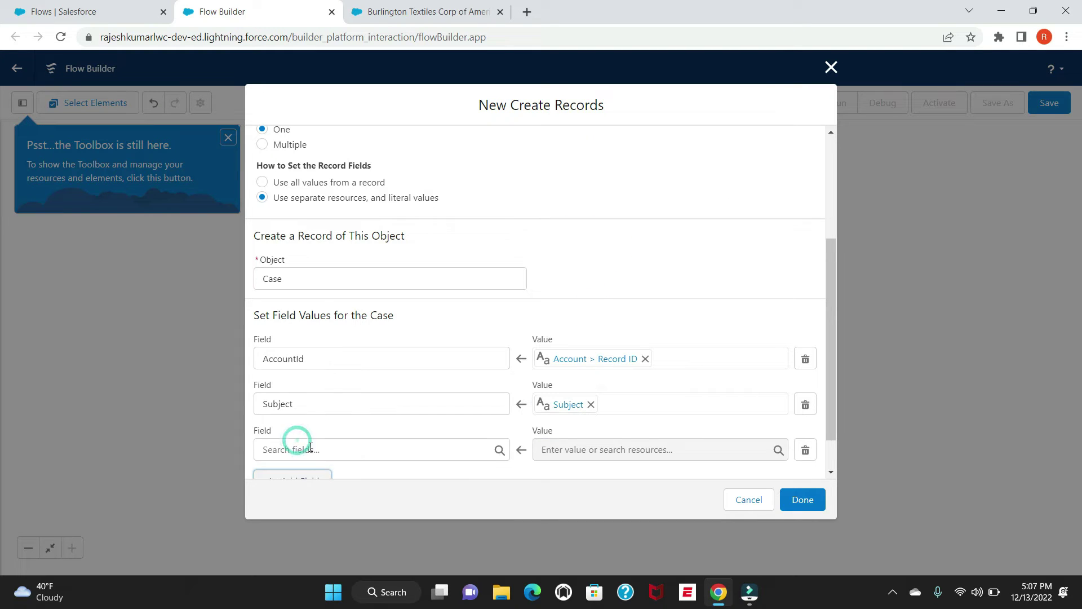
{"action": "left_click", "coordinate": [309, 448]}
{"action": "type", "text": "st"}
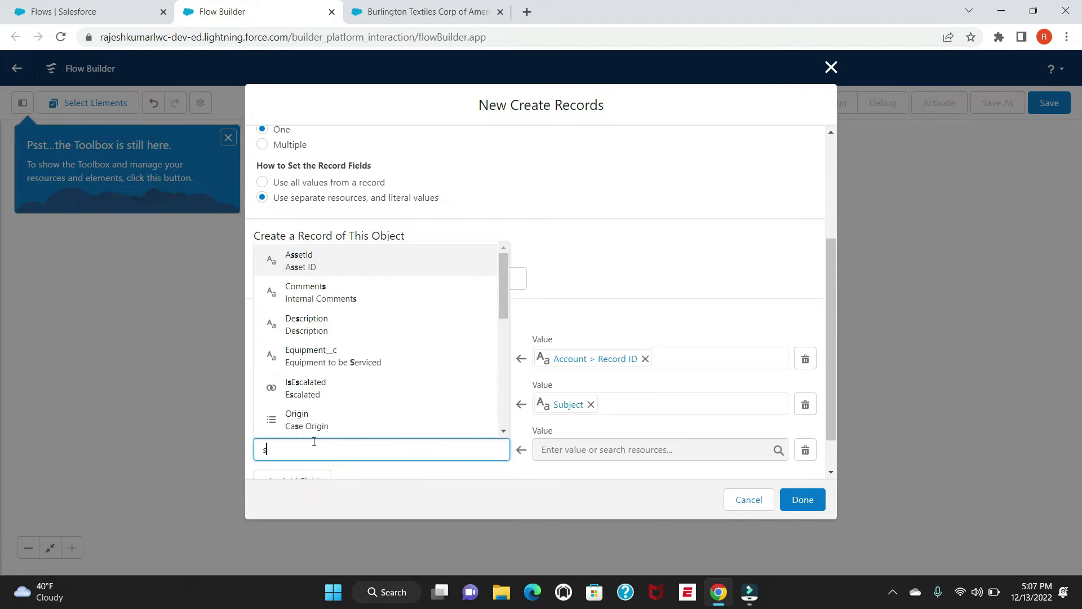
{"action": "left_click", "coordinate": [299, 424]}
{"action": "left_click", "coordinate": [584, 452]}
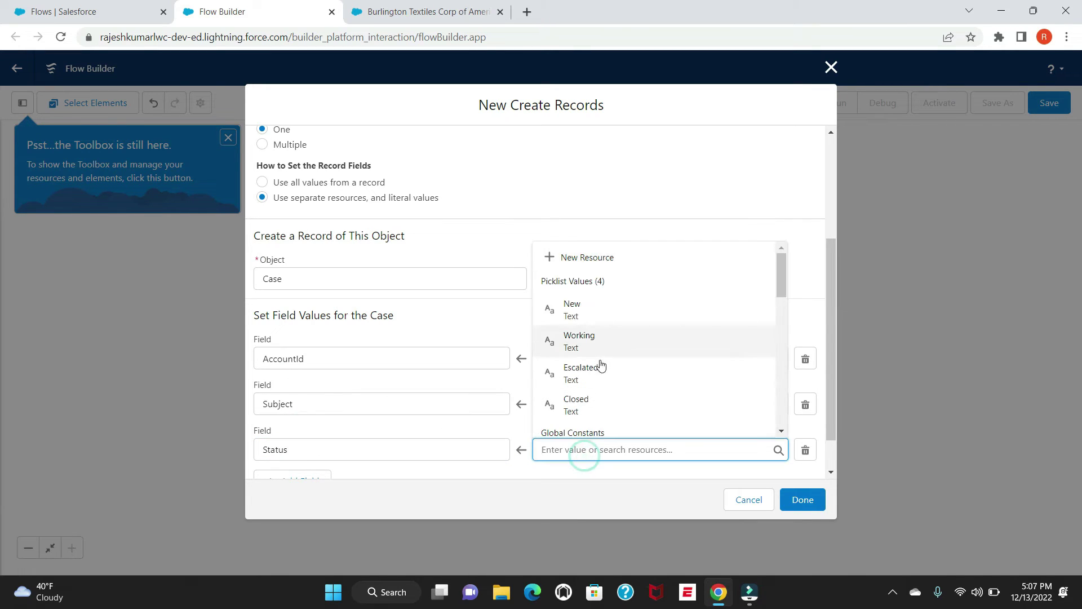
{"action": "scroll", "coordinate": [599, 367], "scroll_direction": "down", "scroll_amount": 2}
{"action": "scroll", "coordinate": [581, 394], "scroll_direction": "down", "scroll_amount": 1}
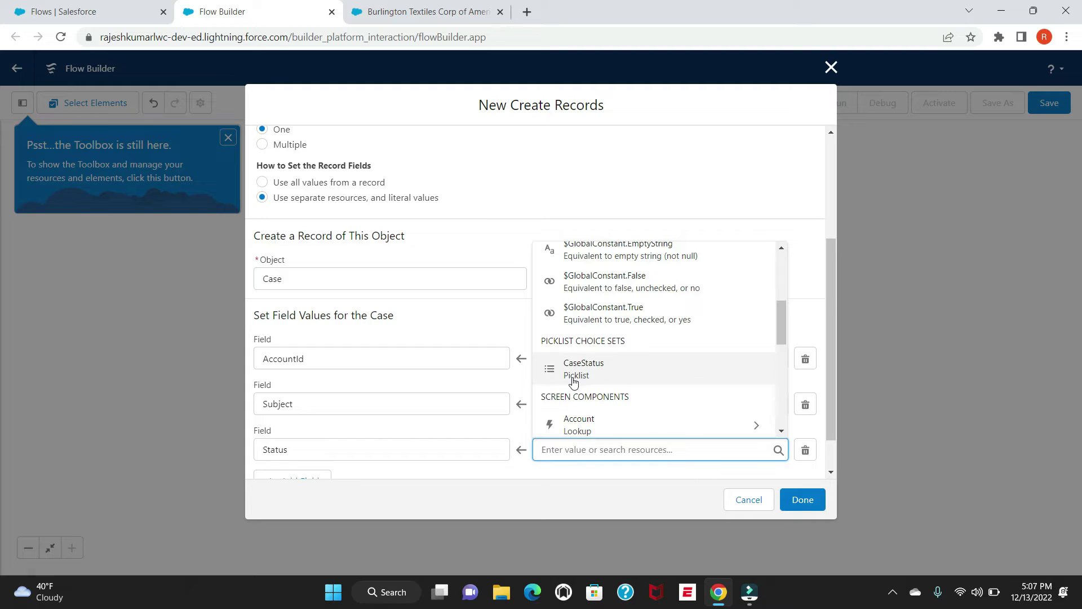
{"action": "scroll", "coordinate": [586, 383], "scroll_direction": "down", "scroll_amount": 2}
{"action": "left_click", "coordinate": [581, 420]}
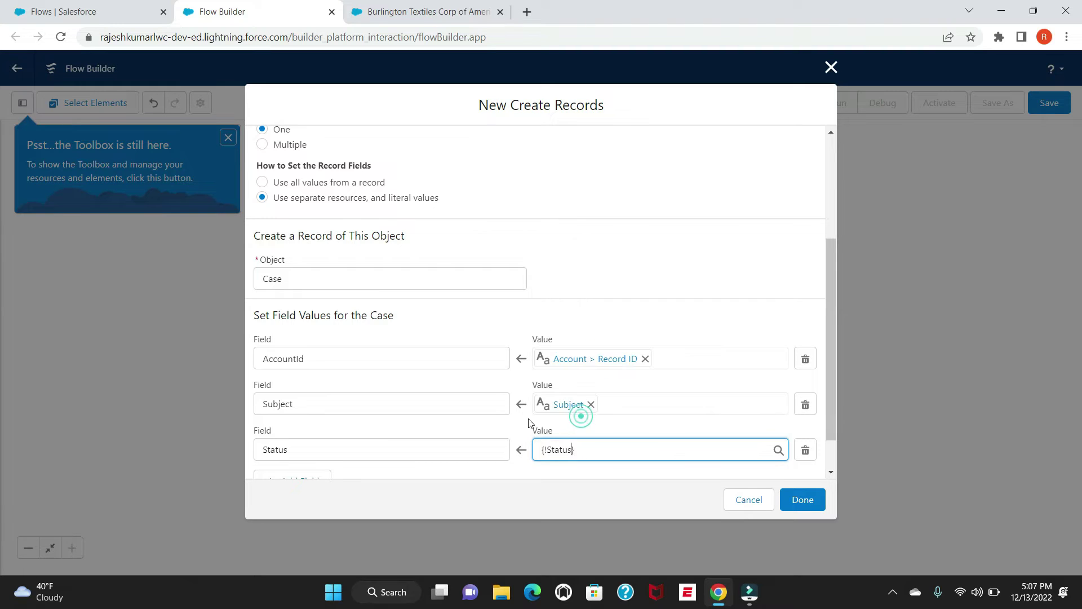
Add a fourth field assignment mapping Description to the Description screen component, and finish the Create Records element
{"action": "scroll", "coordinate": [403, 406], "scroll_direction": "down", "scroll_amount": 1}
{"action": "left_click", "coordinate": [285, 437]}
{"action": "left_click", "coordinate": [321, 450]}
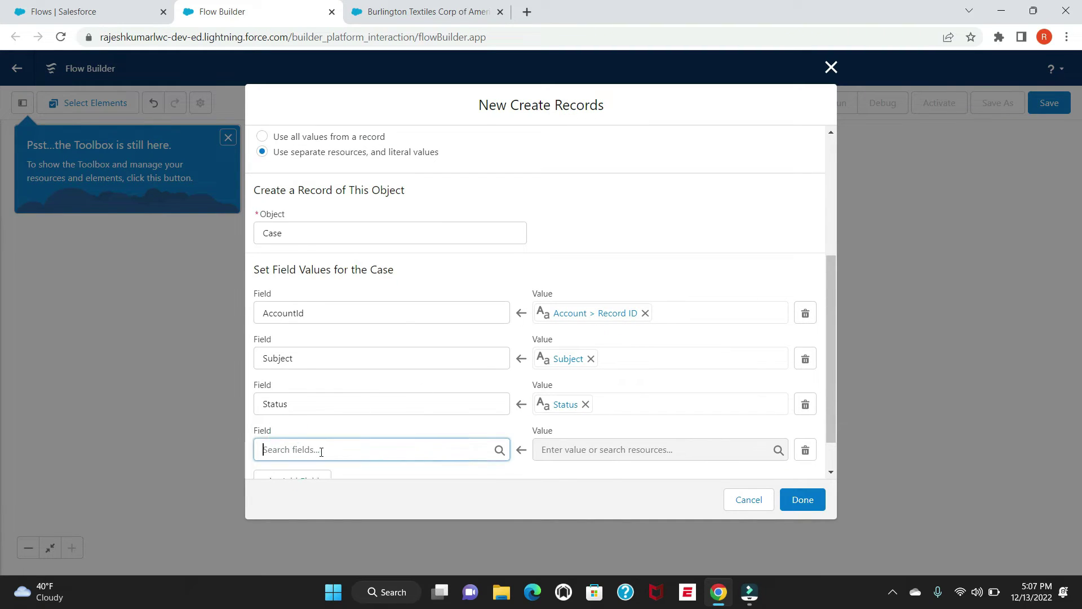
{"action": "type", "text": "des"}
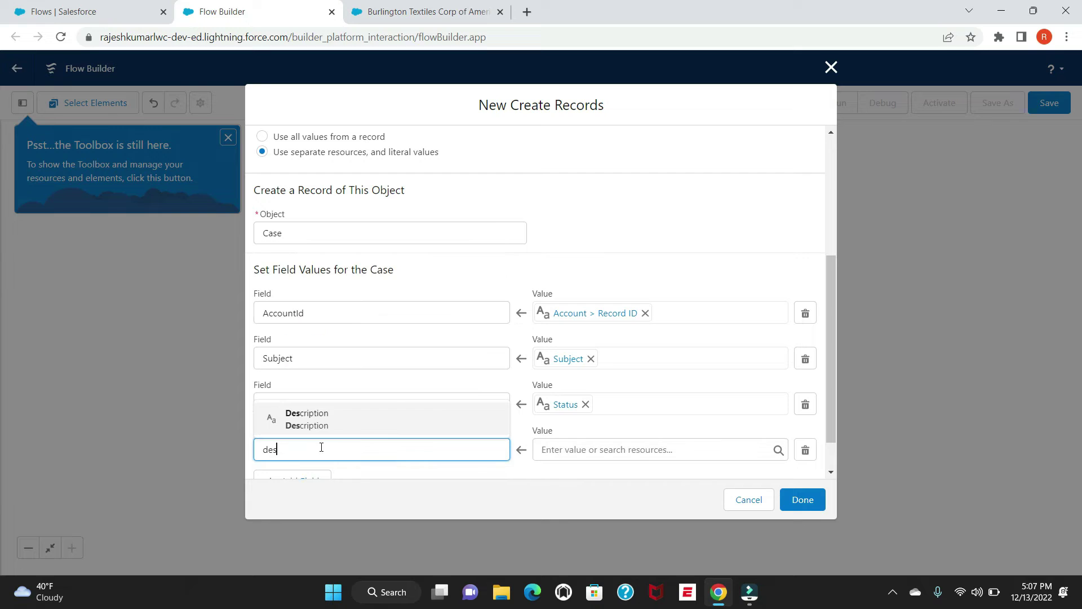
{"action": "left_click", "coordinate": [348, 425]}
{"action": "left_click", "coordinate": [584, 456]}
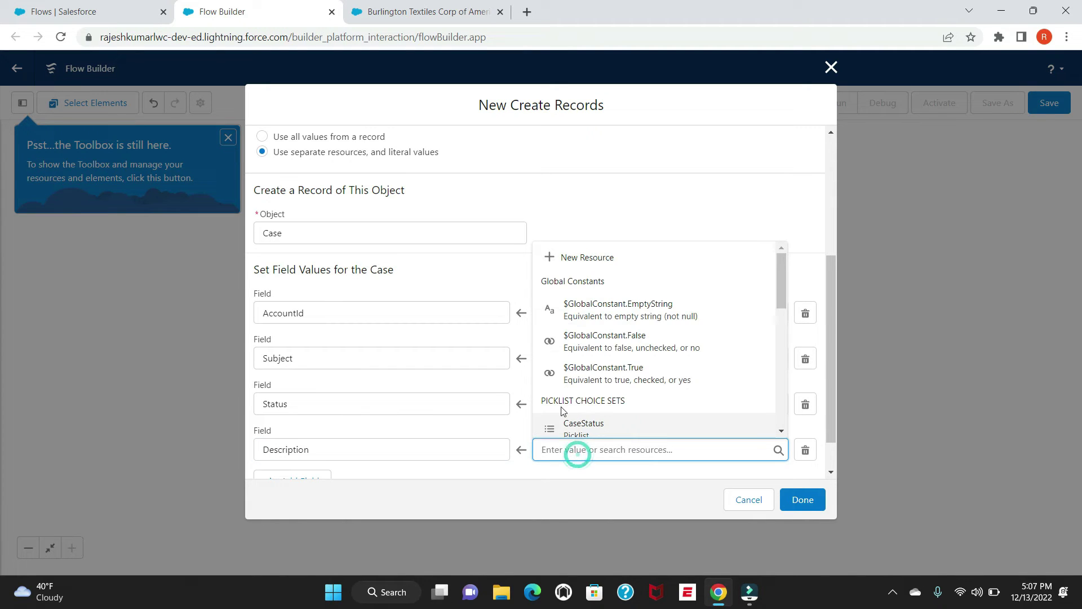
{"action": "type", "text": "des"}
{"action": "left_click", "coordinate": [587, 415]}
{"action": "scroll", "coordinate": [558, 389], "scroll_direction": "down", "scroll_amount": 1}
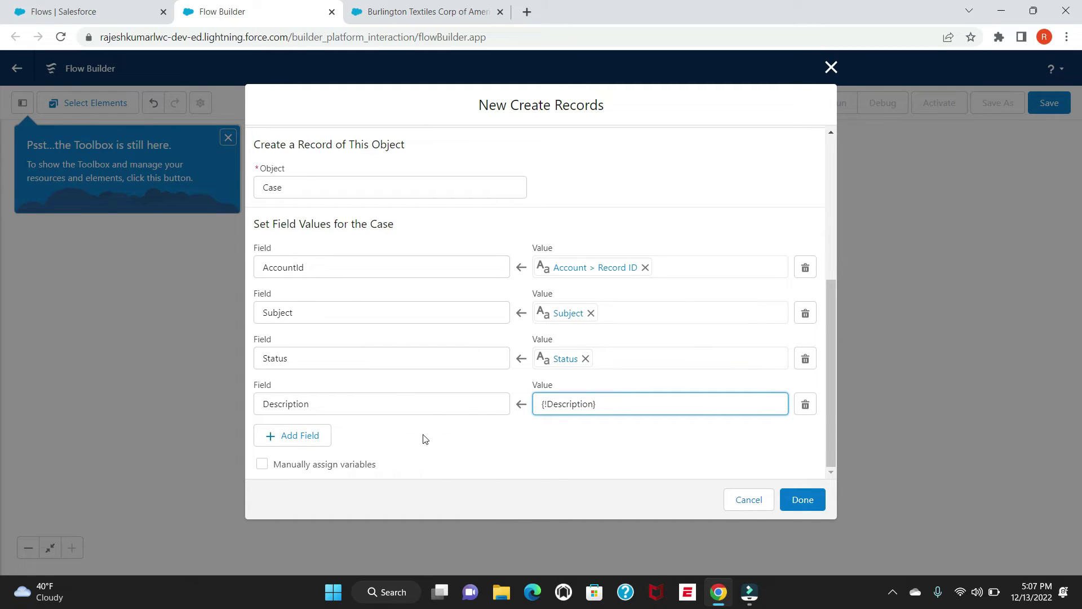
{"action": "left_click", "coordinate": [566, 441]}
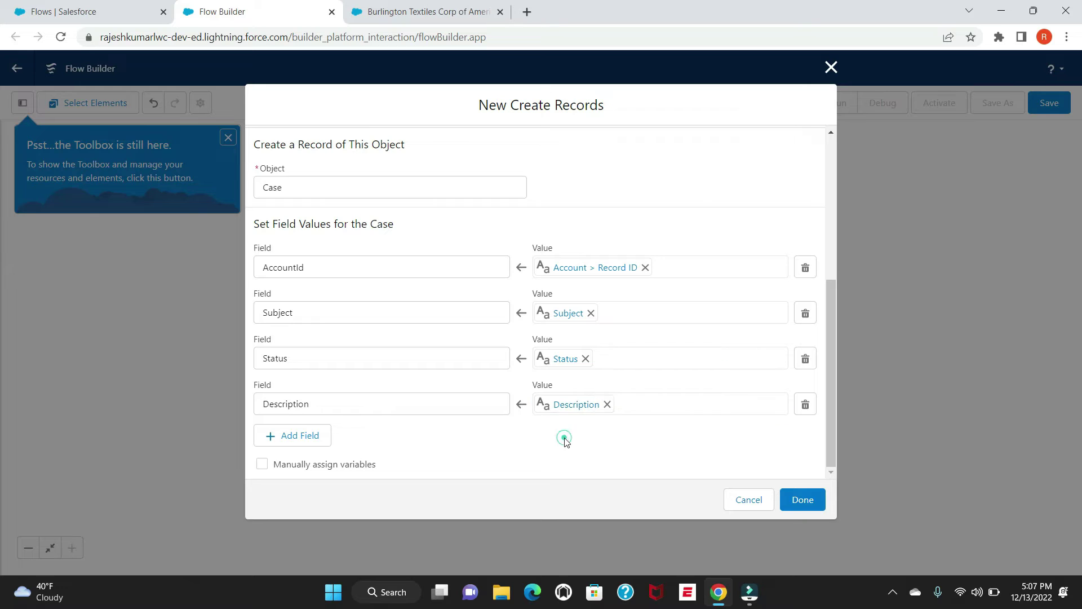
{"action": "left_click", "coordinate": [795, 500]}
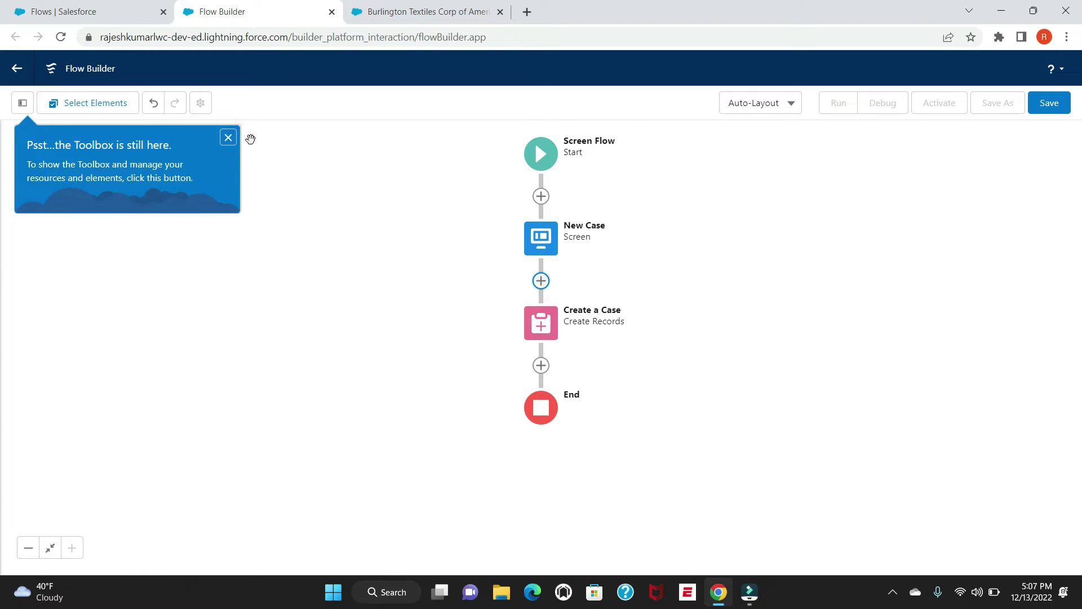
Add a new Screen element directly after the Create a Case element
{"action": "left_click", "coordinate": [228, 138]}
{"action": "left_click", "coordinate": [540, 365]}
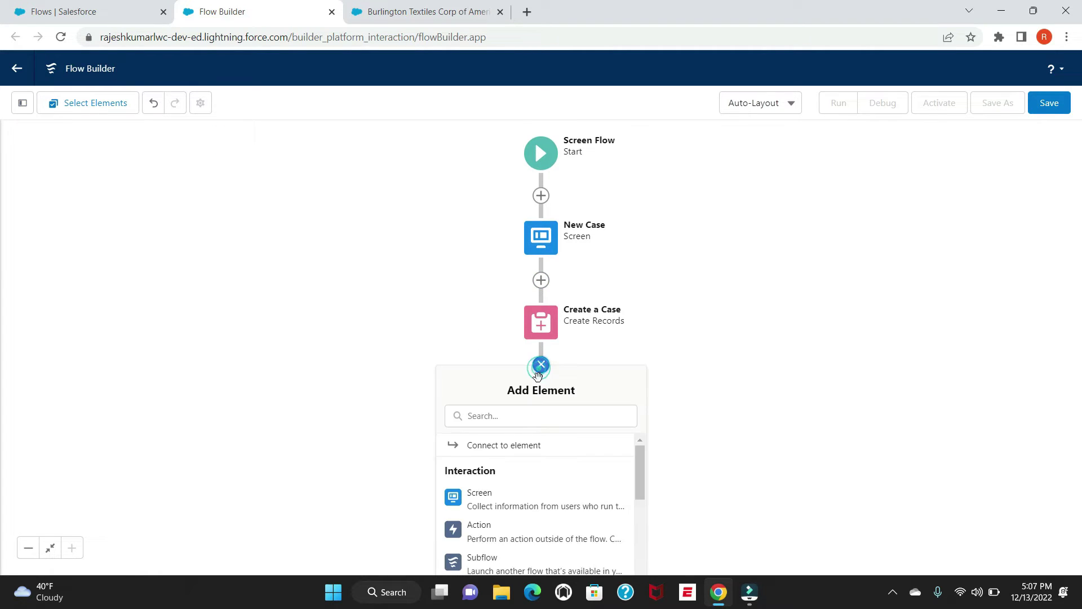
{"action": "left_click", "coordinate": [548, 502]}
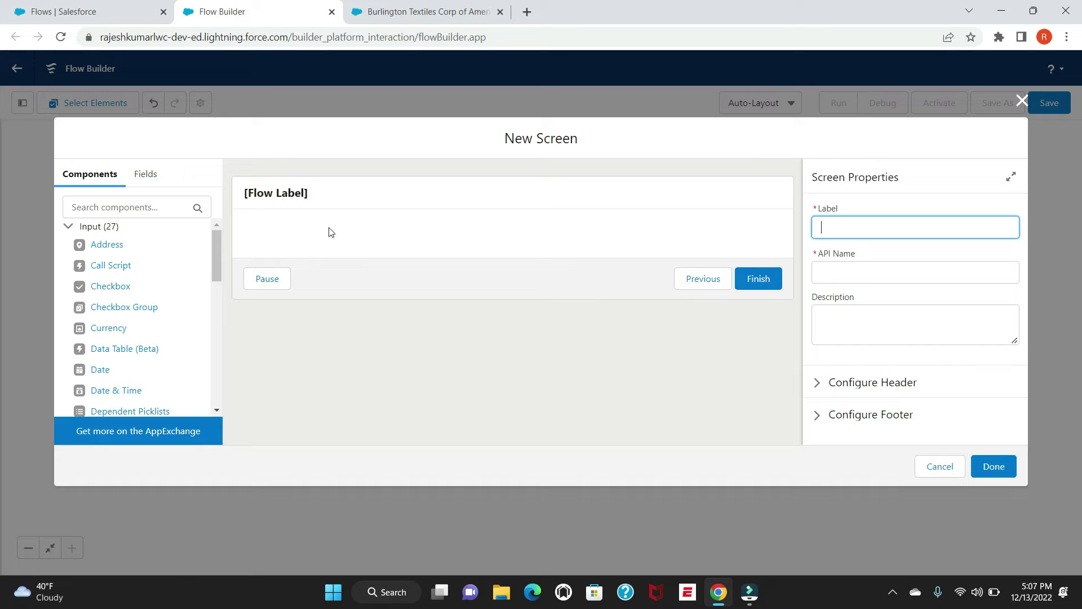
Place a File Upload component on the new, empty screen
{"action": "scroll", "coordinate": [136, 342], "scroll_direction": "down", "scroll_amount": 2}
{"action": "scroll", "coordinate": [136, 343], "scroll_direction": "down", "scroll_amount": 2}
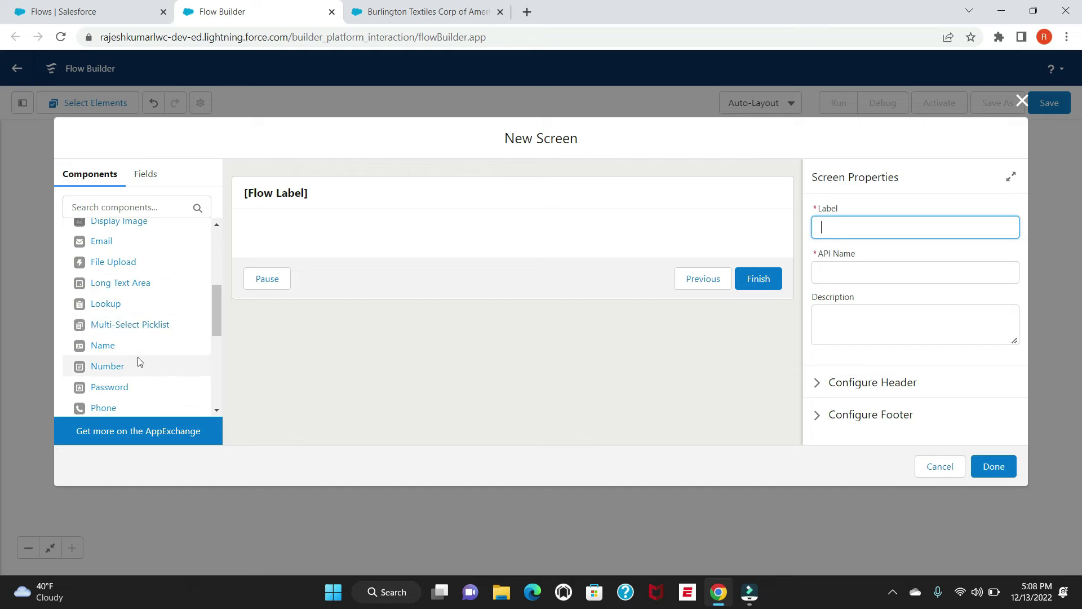
{"action": "scroll", "coordinate": [141, 347], "scroll_direction": "down", "scroll_amount": 2}
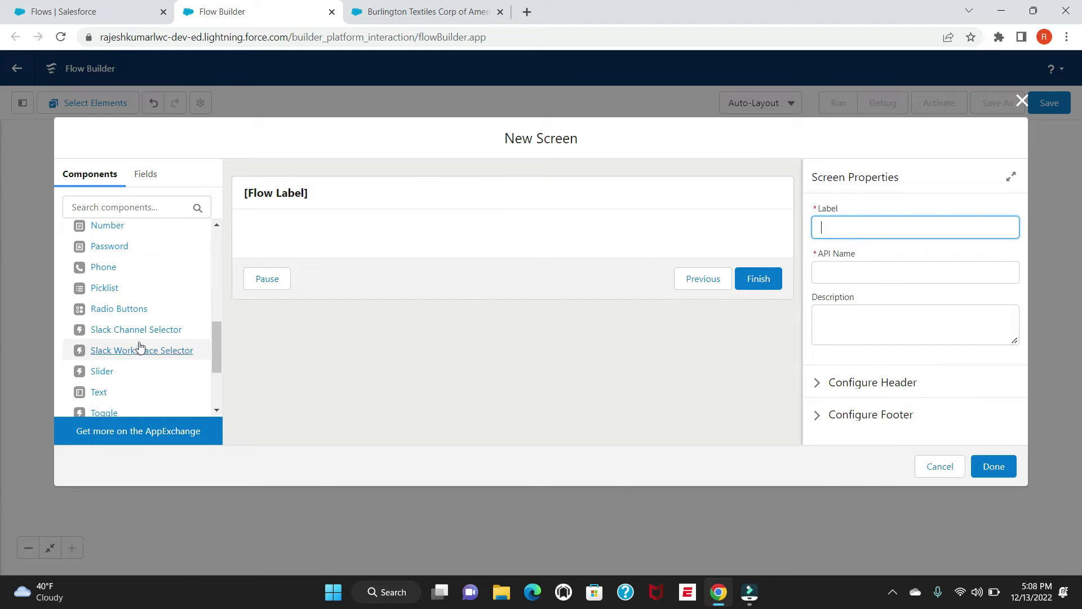
{"action": "scroll", "coordinate": [141, 346], "scroll_direction": "down", "scroll_amount": 1}
{"action": "scroll", "coordinate": [122, 353], "scroll_direction": "down", "scroll_amount": 1}
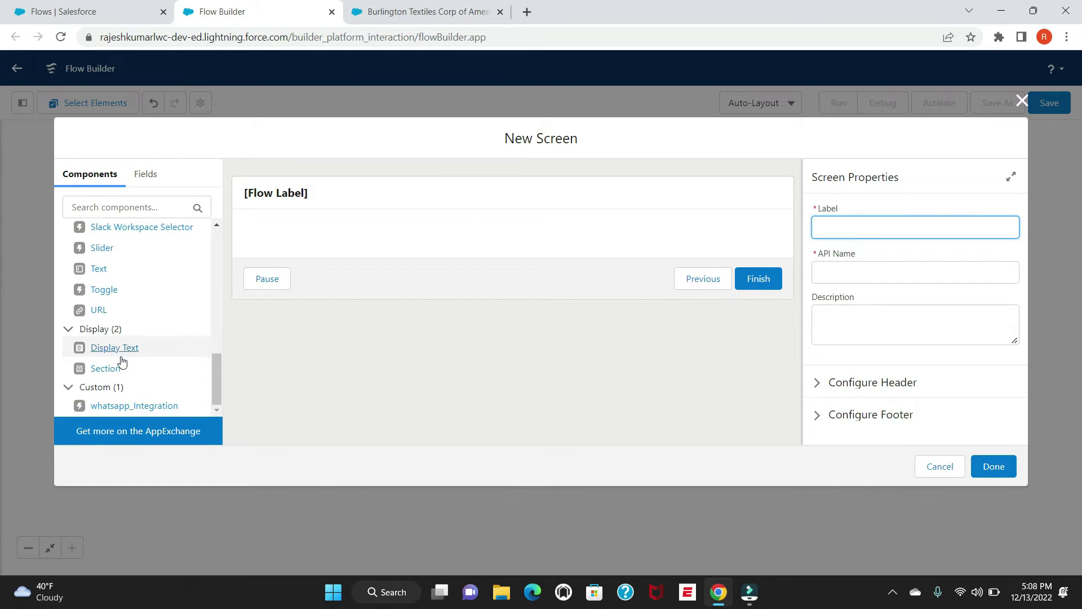
{"action": "scroll", "coordinate": [124, 355], "scroll_direction": "up", "scroll_amount": 3}
{"action": "scroll", "coordinate": [127, 350], "scroll_direction": "up", "scroll_amount": 2}
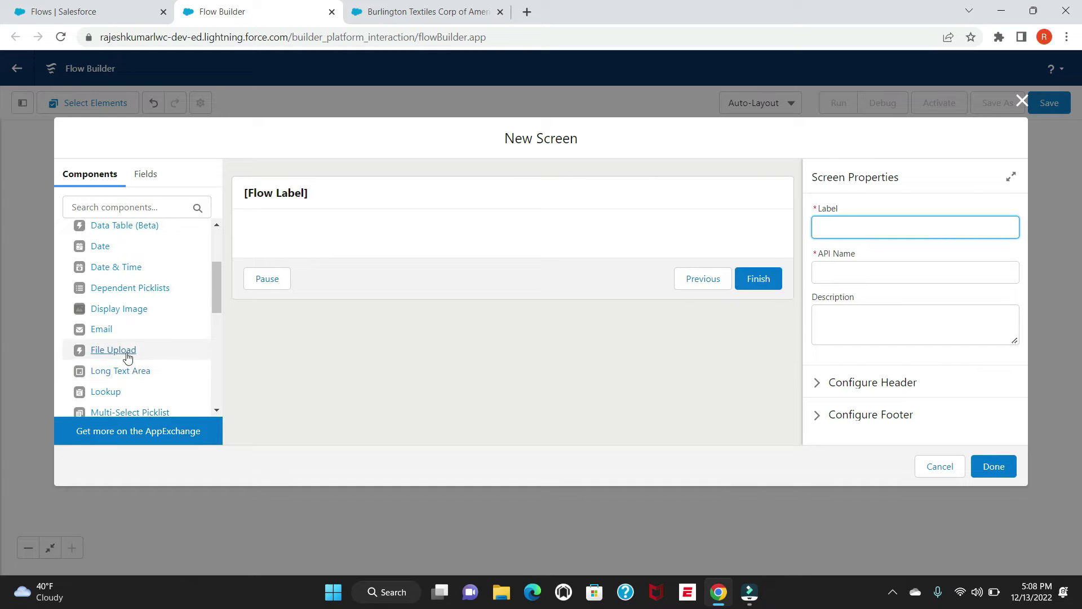
{"action": "left_click_drag", "start_coordinate": [122, 350], "coordinate": [333, 234]}
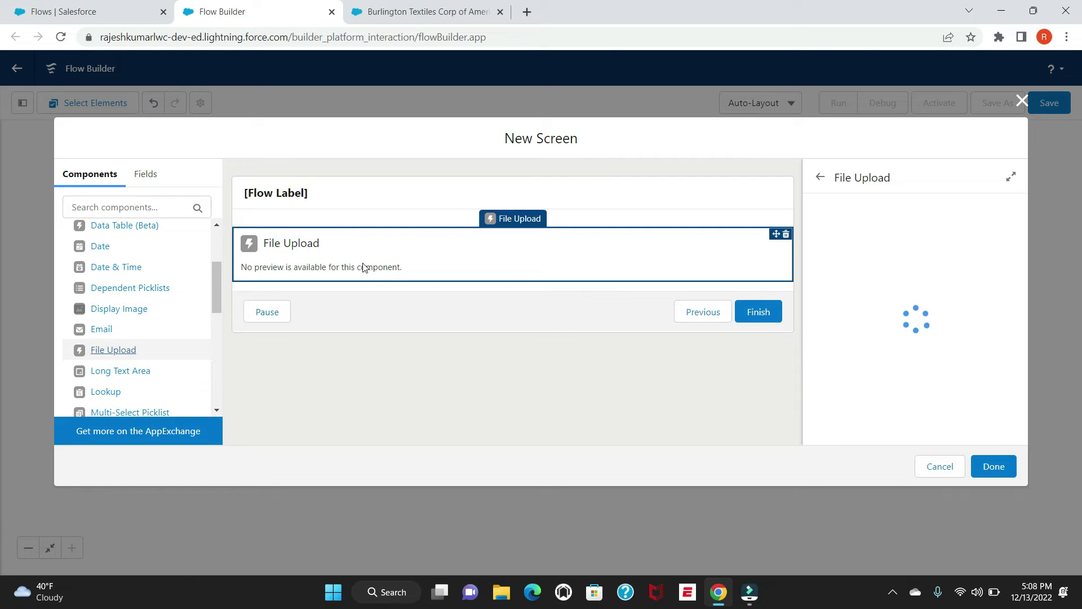
Give the File Upload component the API name Uploadafile and the file upload label Upload File
{"action": "left_click", "coordinate": [871, 269]}
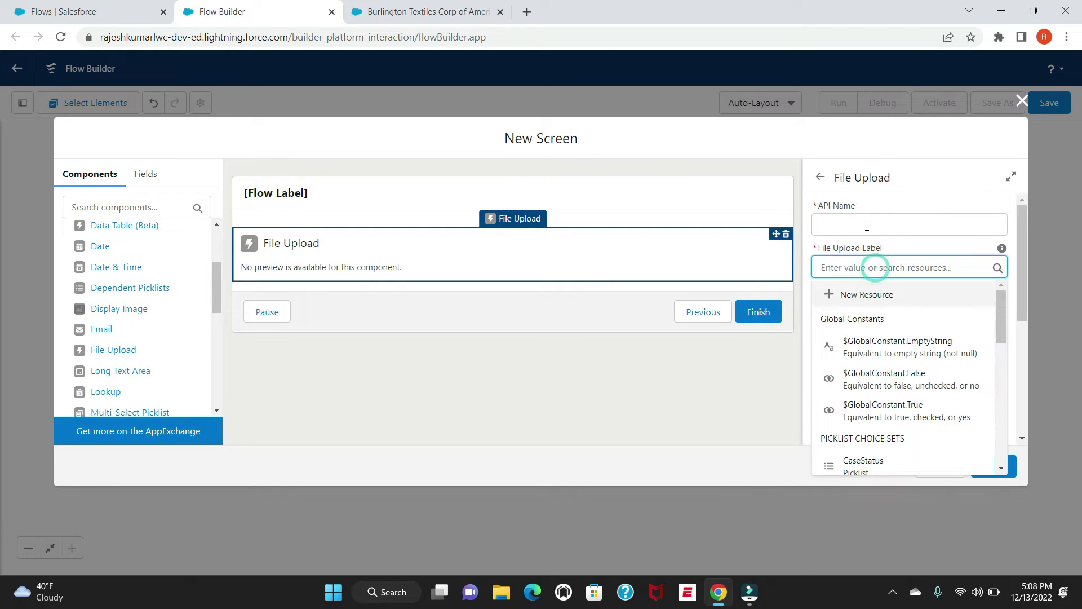
{"action": "left_click", "coordinate": [850, 224]}
{"action": "type", "text": "U"}
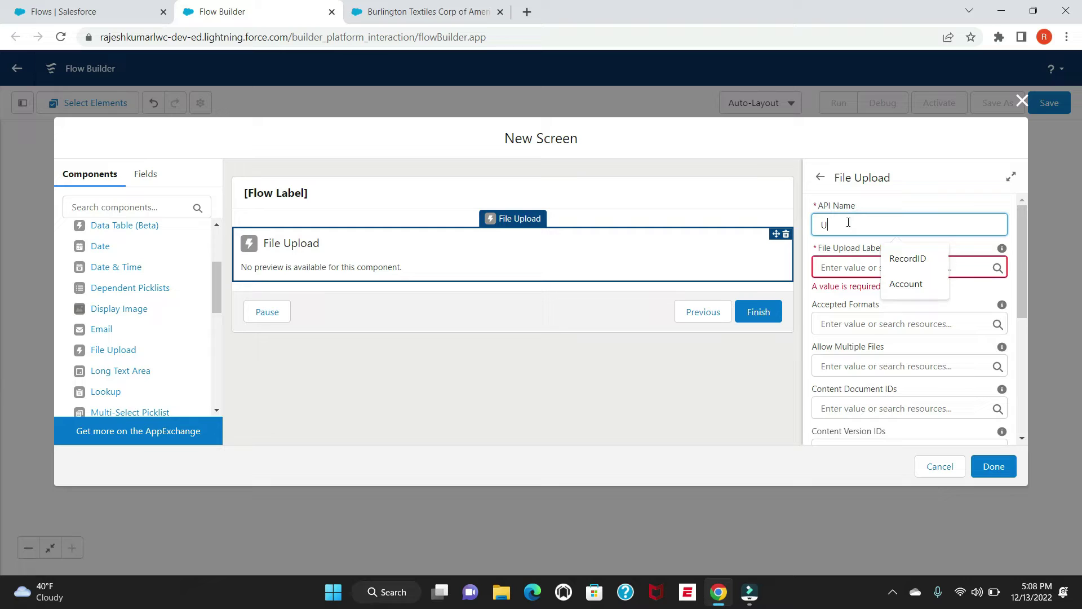
{"action": "type", "text": "ploada"}
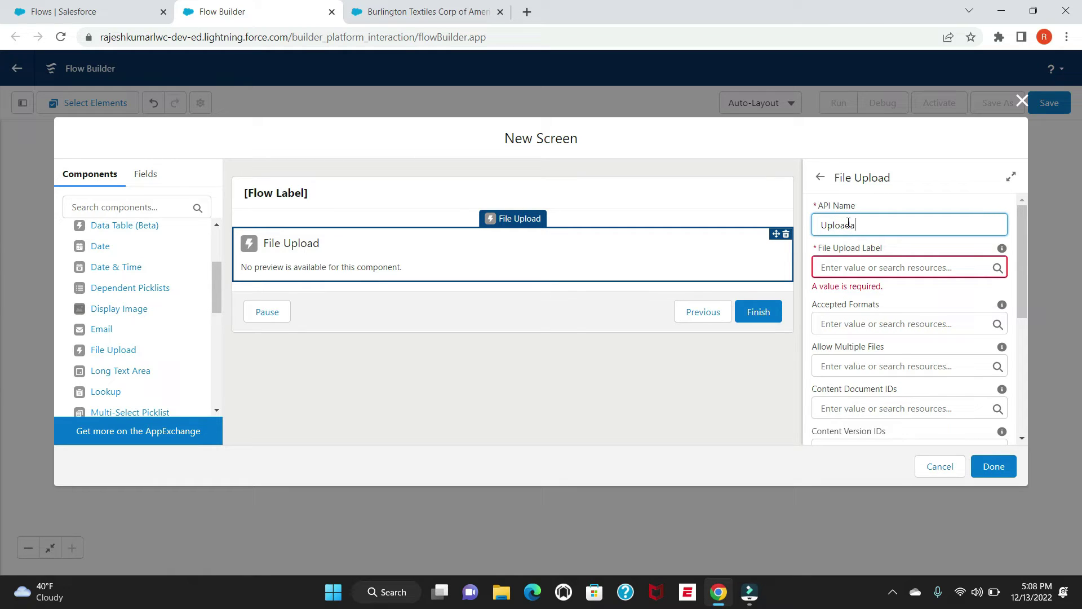
{"action": "type", "text": "file"}
{"action": "left_click", "coordinate": [844, 265]}
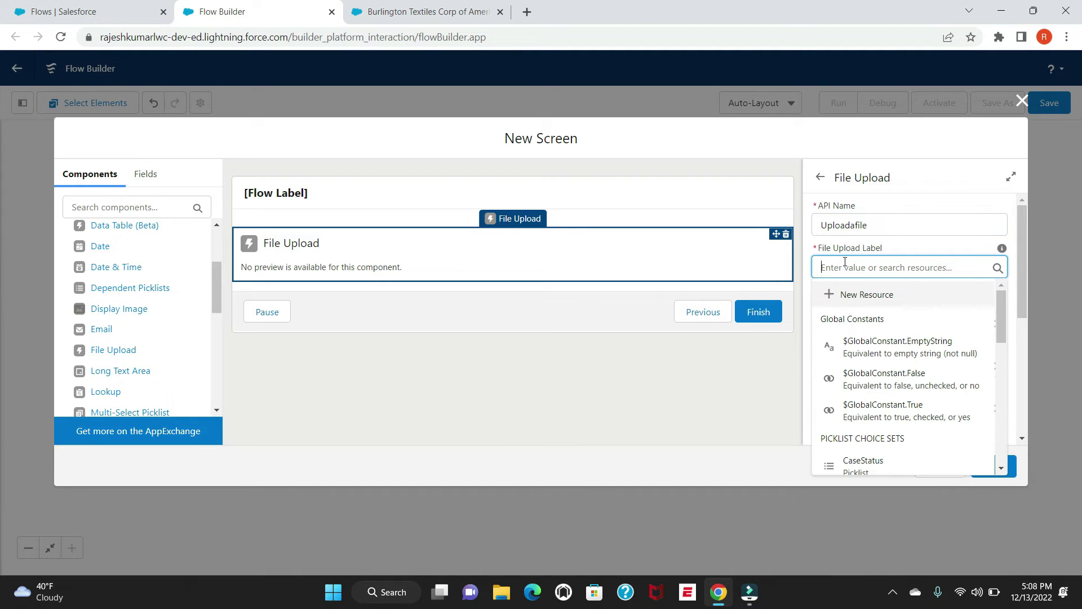
{"action": "type", "text": "Up"}
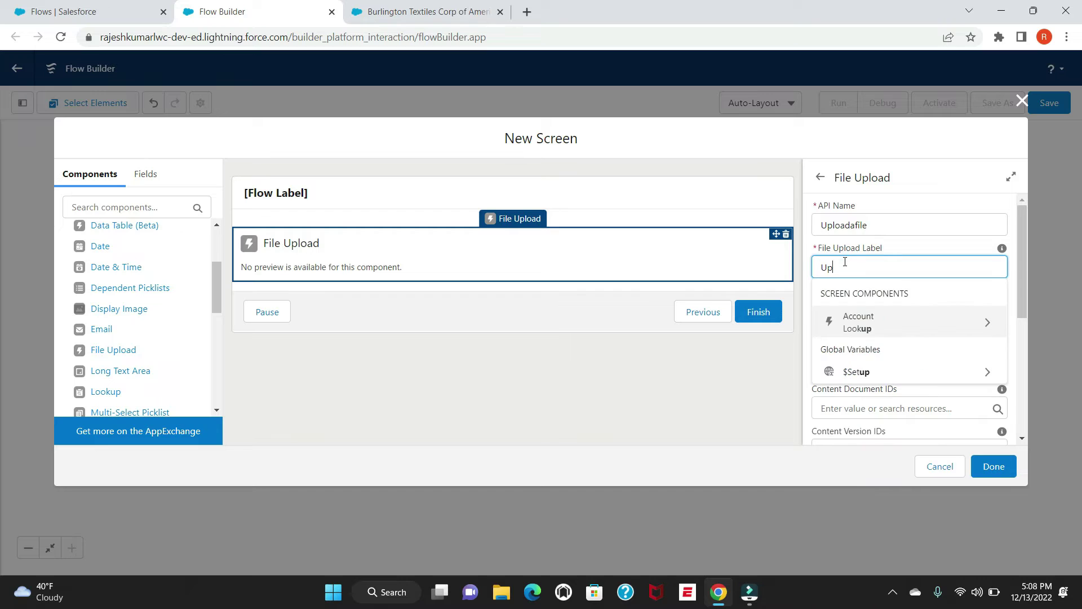
{"action": "type", "text": "load File"}
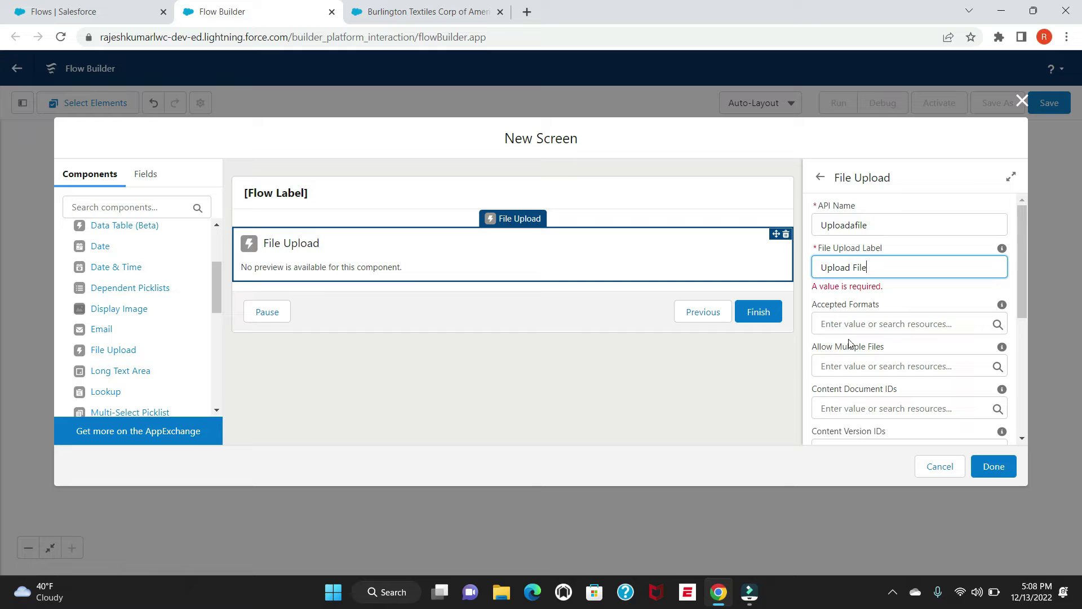
{"action": "left_click", "coordinate": [818, 350]}
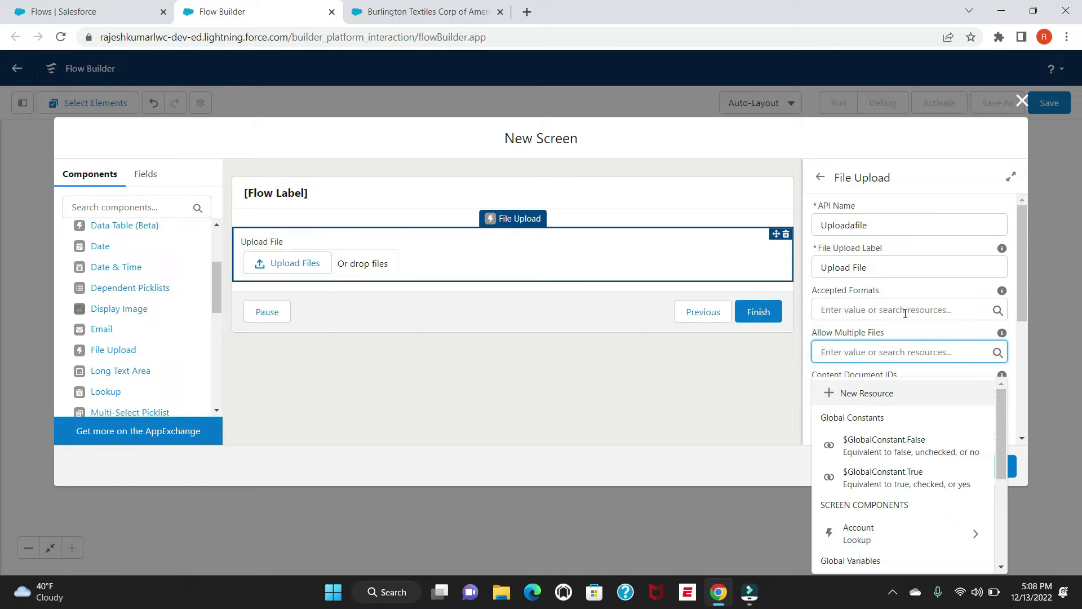
{"action": "left_click", "coordinate": [816, 329]}
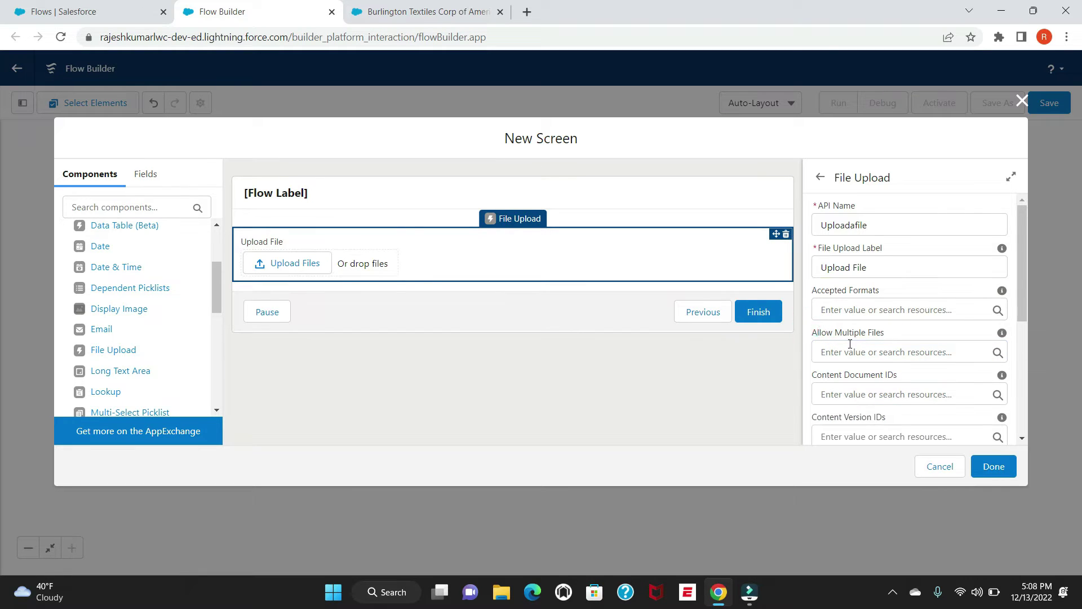
Set the File Upload component's Related Record ID to the CaseId from Create_a_Case
{"action": "scroll", "coordinate": [851, 344], "scroll_direction": "down", "scroll_amount": 1}
{"action": "scroll", "coordinate": [851, 345], "scroll_direction": "down", "scroll_amount": 2}
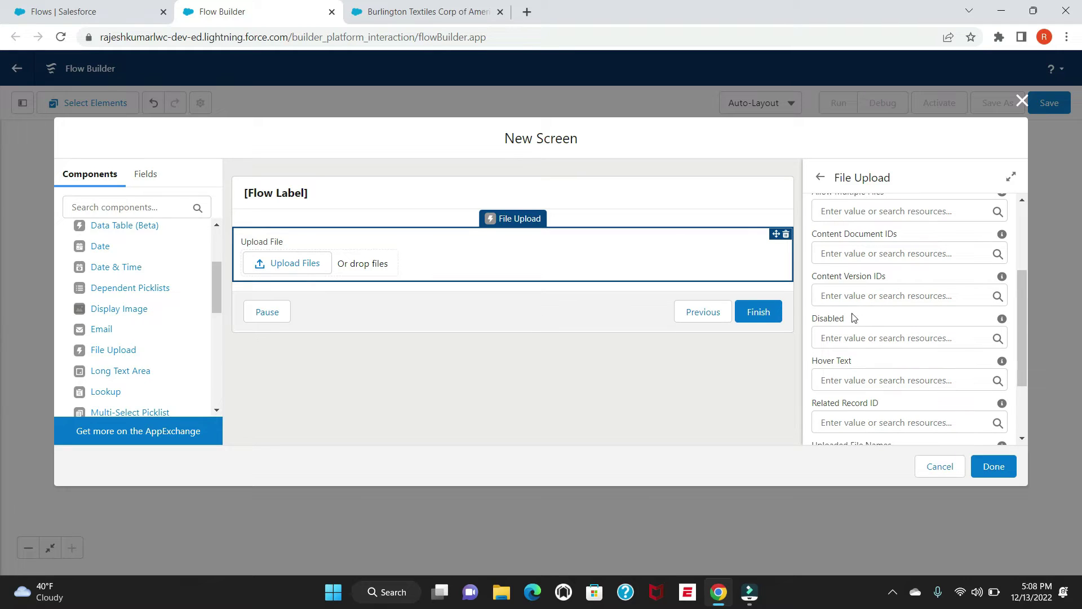
{"action": "scroll", "coordinate": [857, 345], "scroll_direction": "down", "scroll_amount": 1}
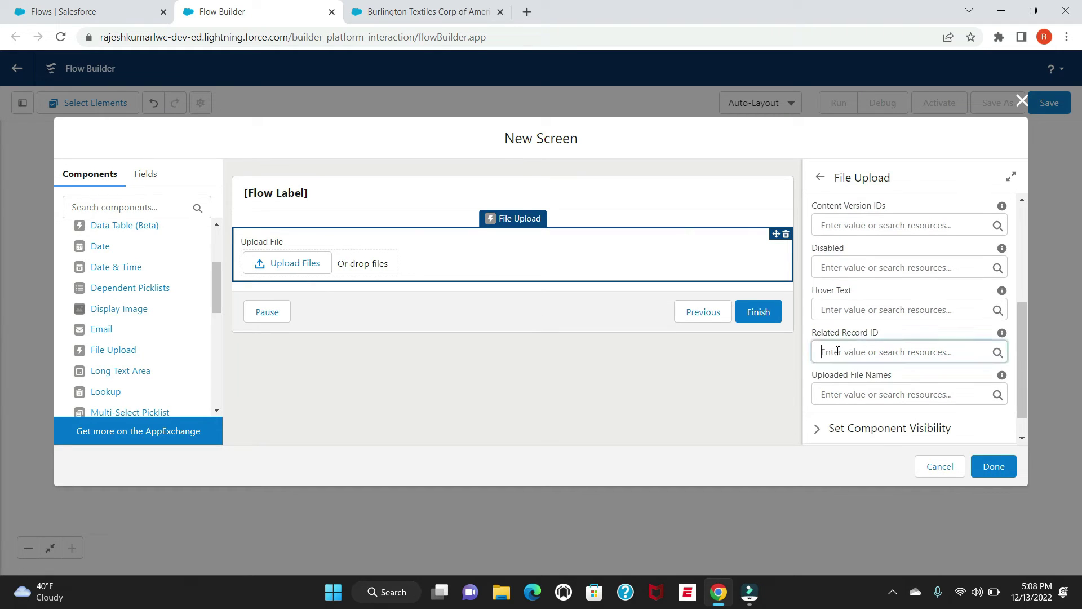
{"action": "left_click", "coordinate": [837, 350]}
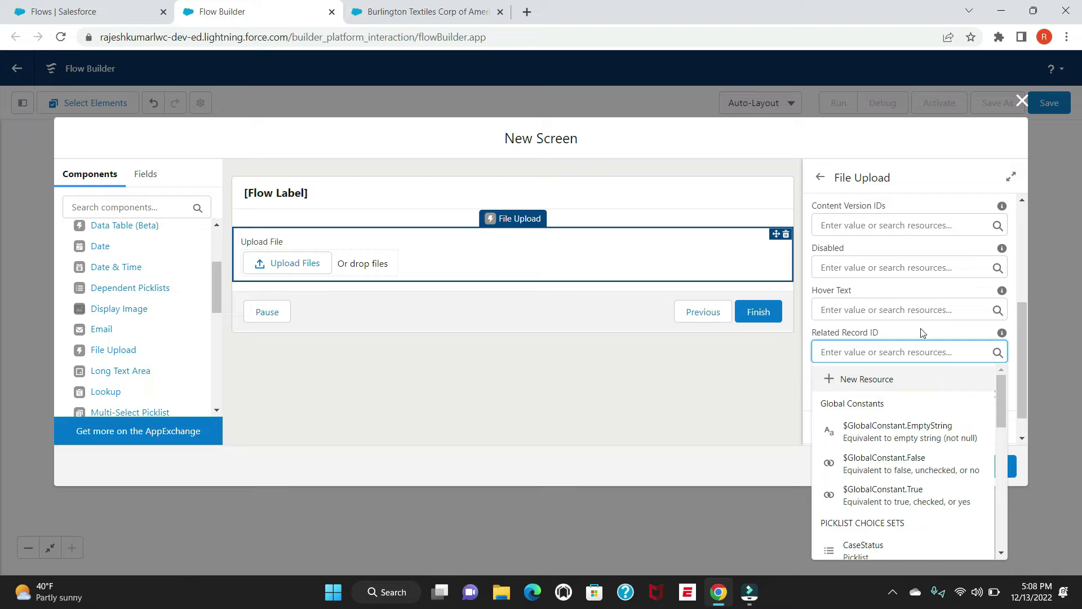
{"action": "type", "text": "{"}
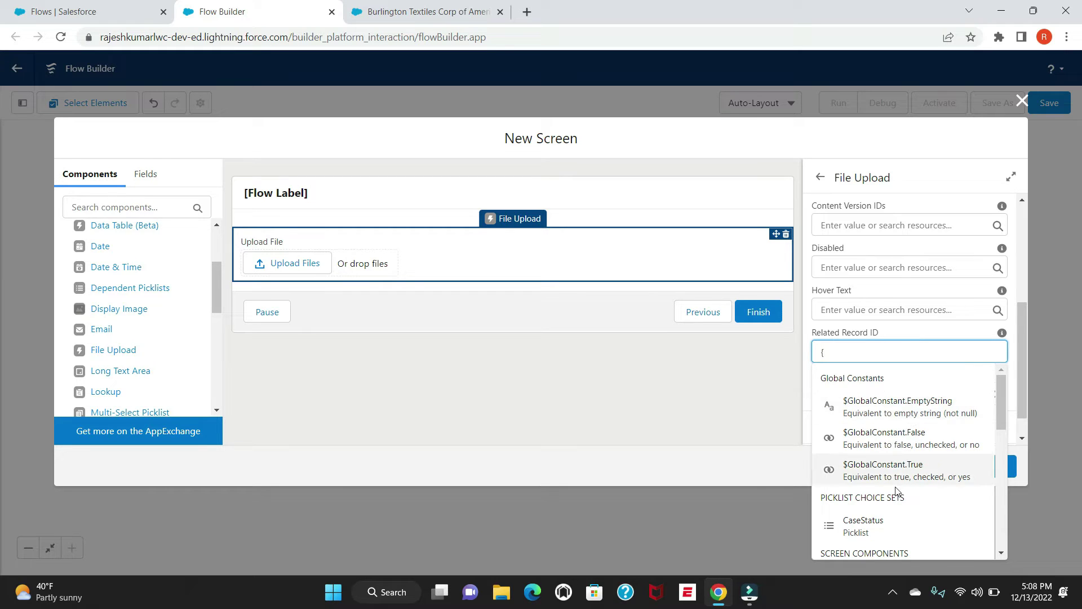
{"action": "scroll", "coordinate": [882, 482], "scroll_direction": "down", "scroll_amount": 2}
{"action": "scroll", "coordinate": [873, 448], "scroll_direction": "down", "scroll_amount": 5}
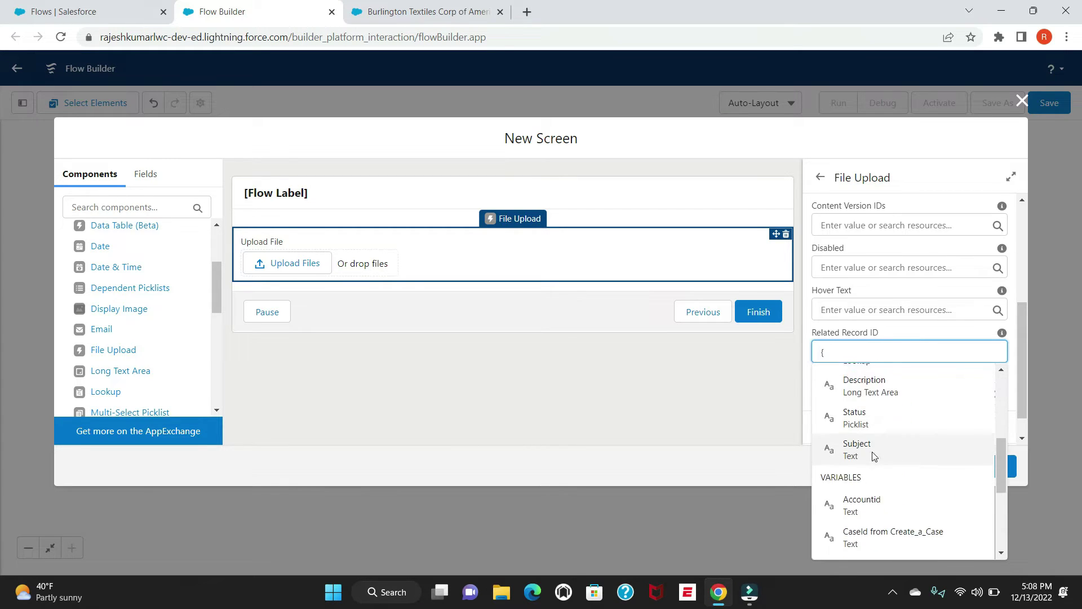
{"action": "scroll", "coordinate": [866, 513], "scroll_direction": "down", "scroll_amount": 1}
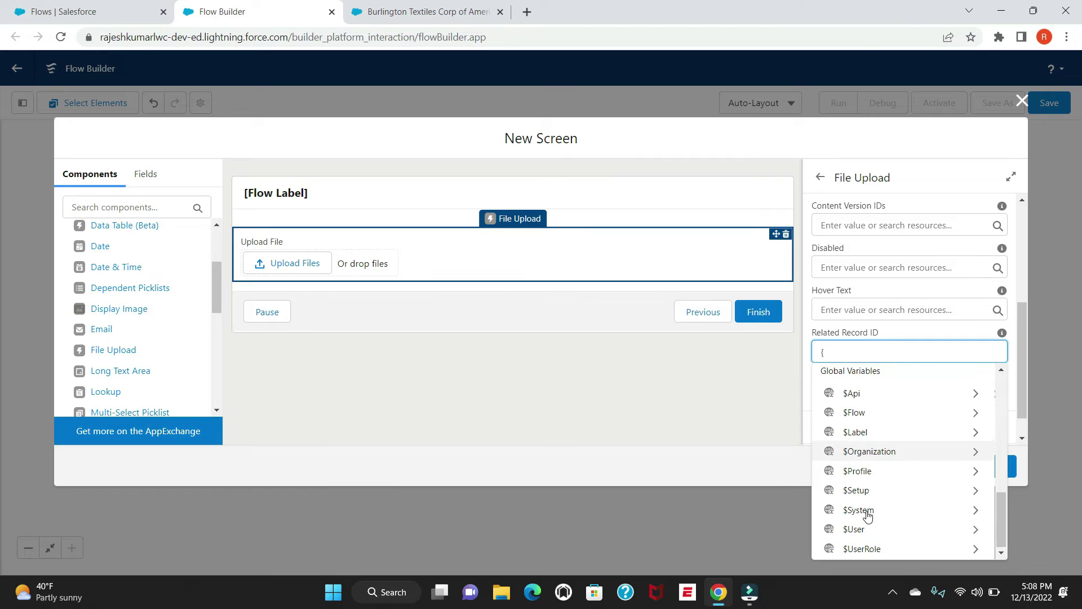
{"action": "scroll", "coordinate": [871, 507], "scroll_direction": "up", "scroll_amount": 6}
{"action": "scroll", "coordinate": [871, 506], "scroll_direction": "down", "scroll_amount": 3}
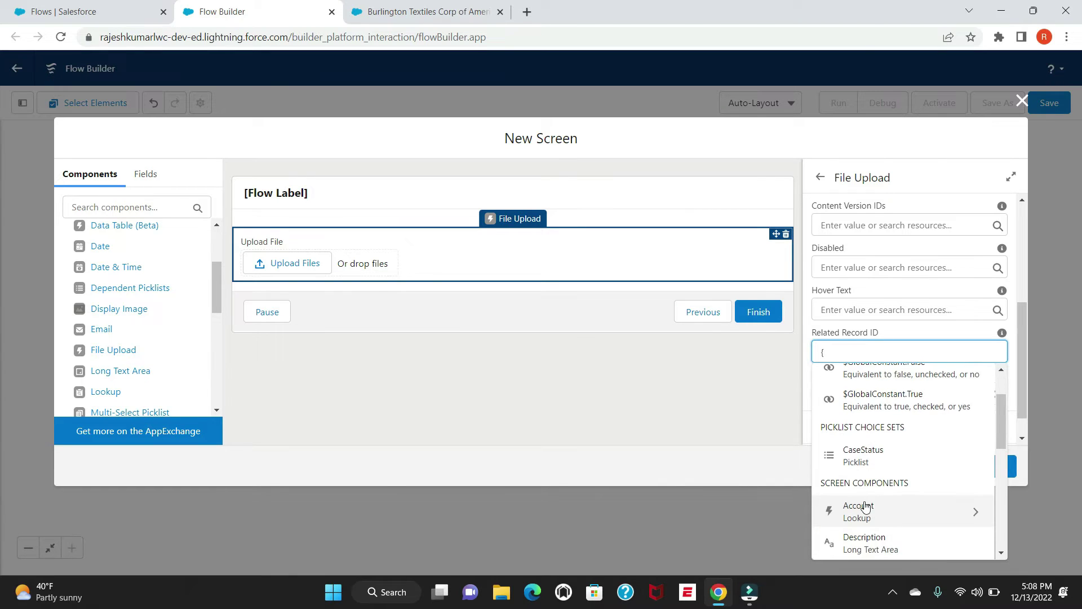
{"action": "scroll", "coordinate": [882, 483], "scroll_direction": "down", "scroll_amount": 3}
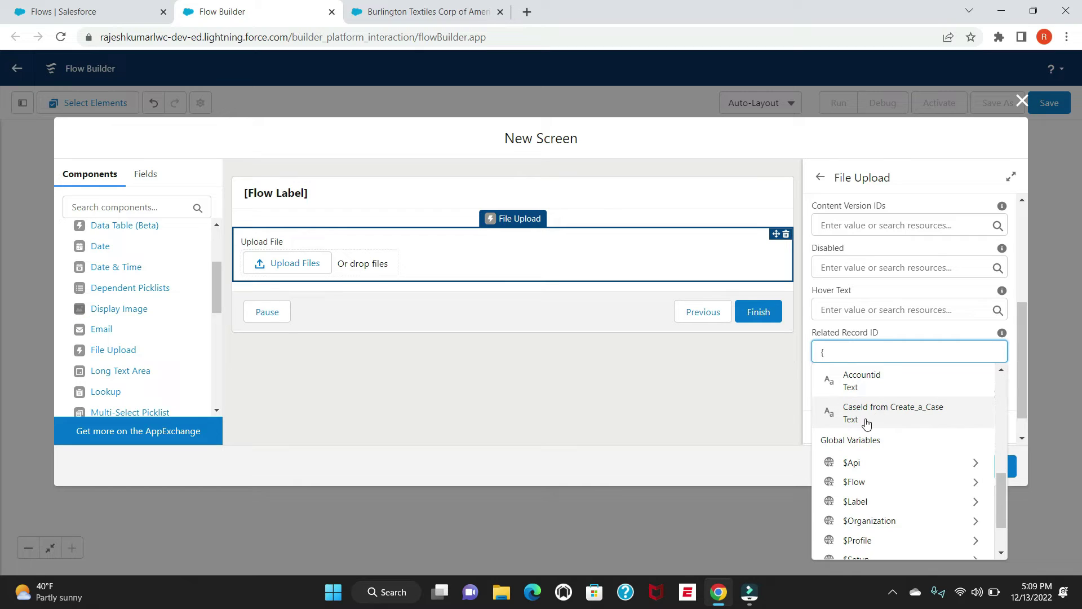
{"action": "left_click", "coordinate": [922, 417]}
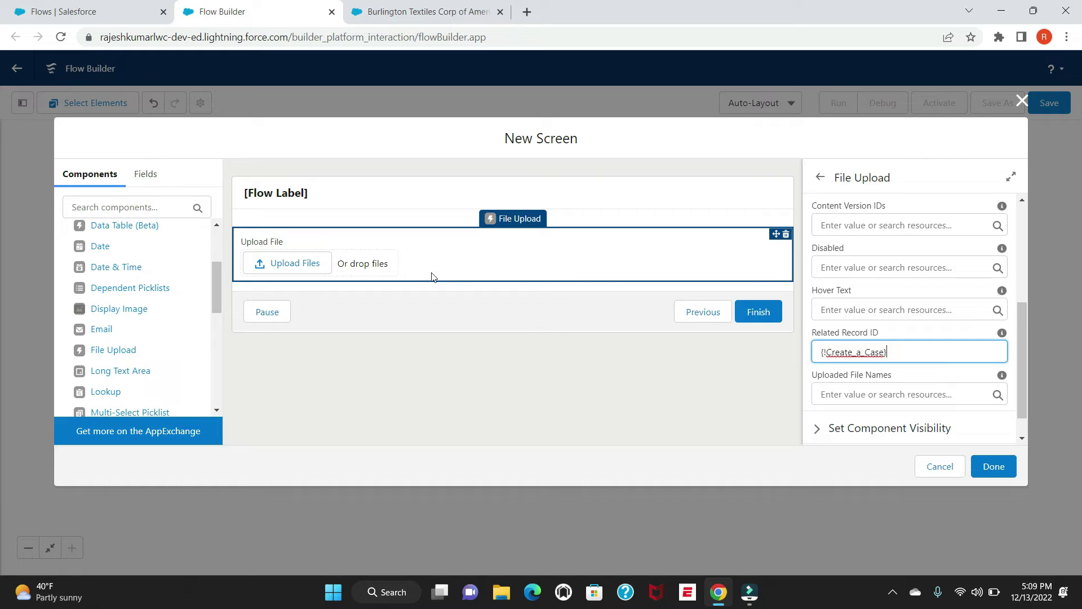
{"action": "left_click", "coordinate": [993, 466]}
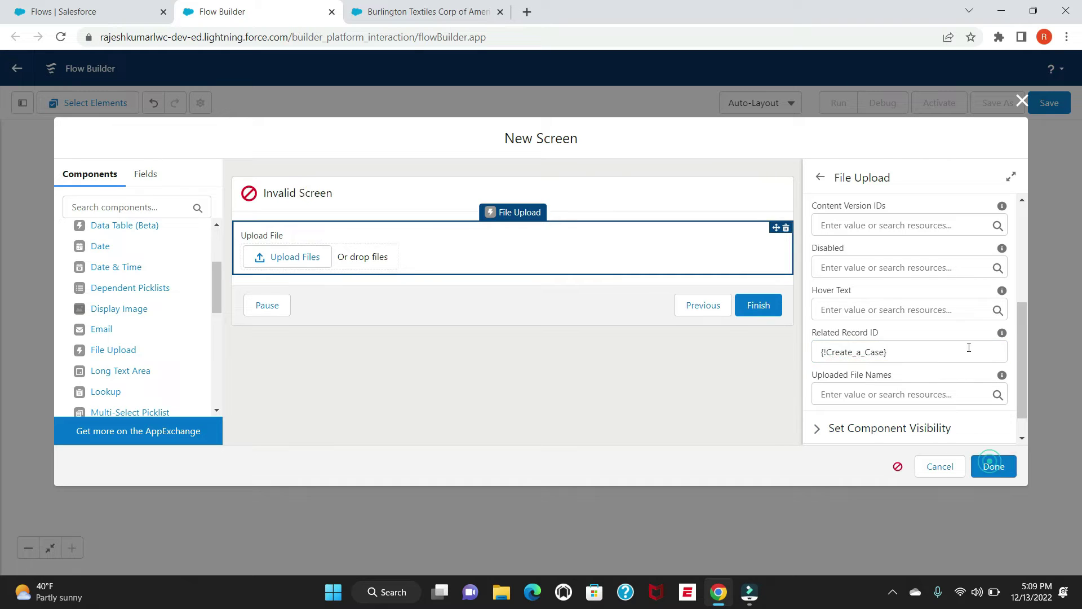
Label the file upload screen Upload A file in its screen properties
{"action": "left_click", "coordinate": [458, 198]}
{"action": "left_click", "coordinate": [859, 231]}
{"action": "type", "text": "Upload A file"}
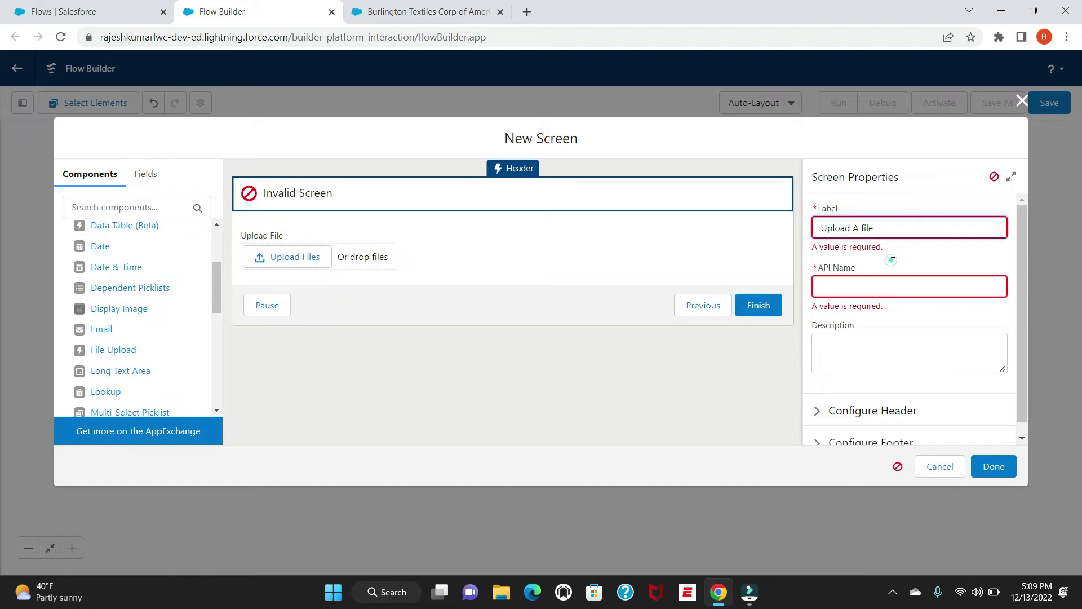
{"action": "left_click", "coordinate": [889, 259]}
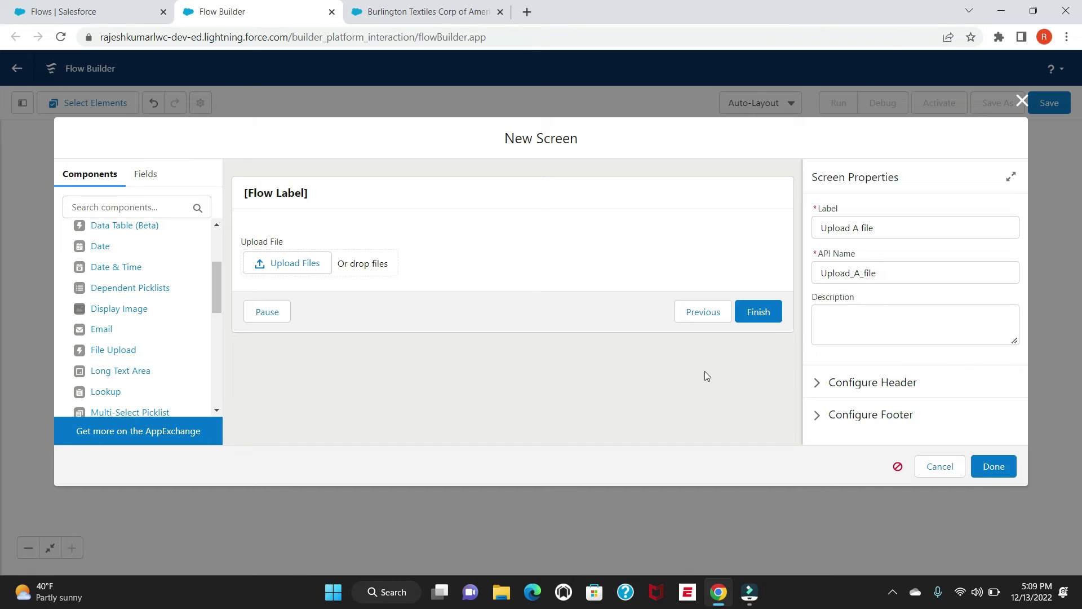
Hide the Pause button in the Upload A file screen's footer and finish the screen element
{"action": "left_click", "coordinate": [563, 316]}
{"action": "left_click", "coordinate": [848, 414]}
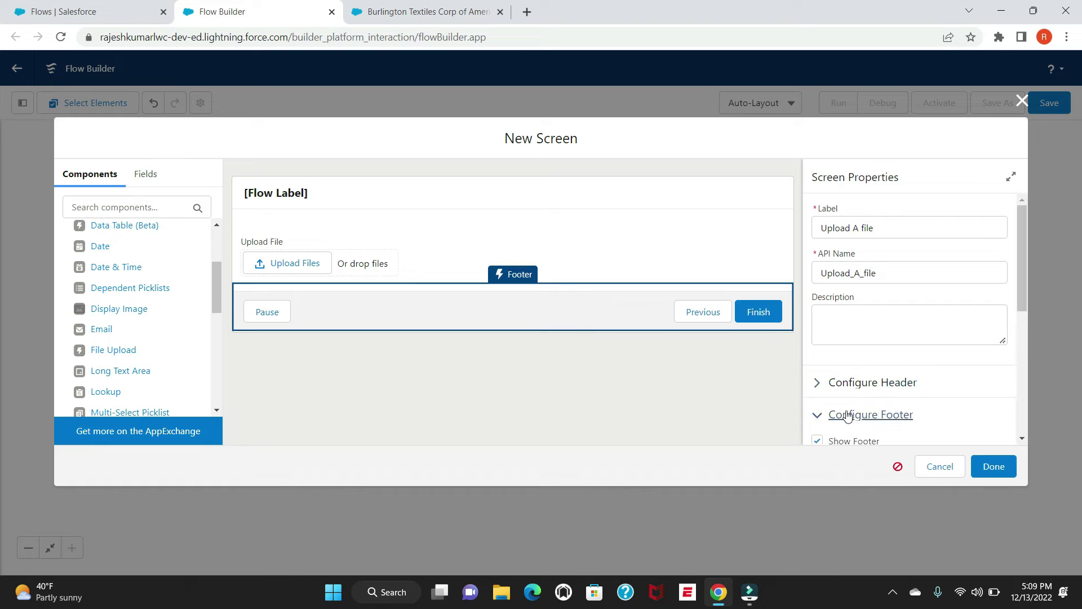
{"action": "scroll", "coordinate": [845, 406], "scroll_direction": "down", "scroll_amount": 5}
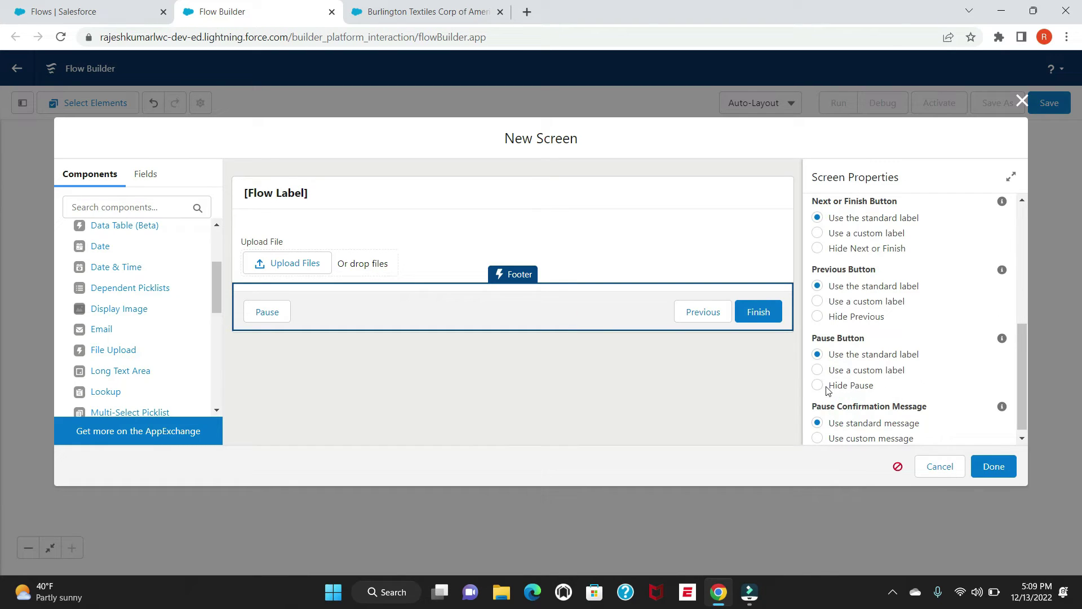
{"action": "left_click", "coordinate": [817, 385]}
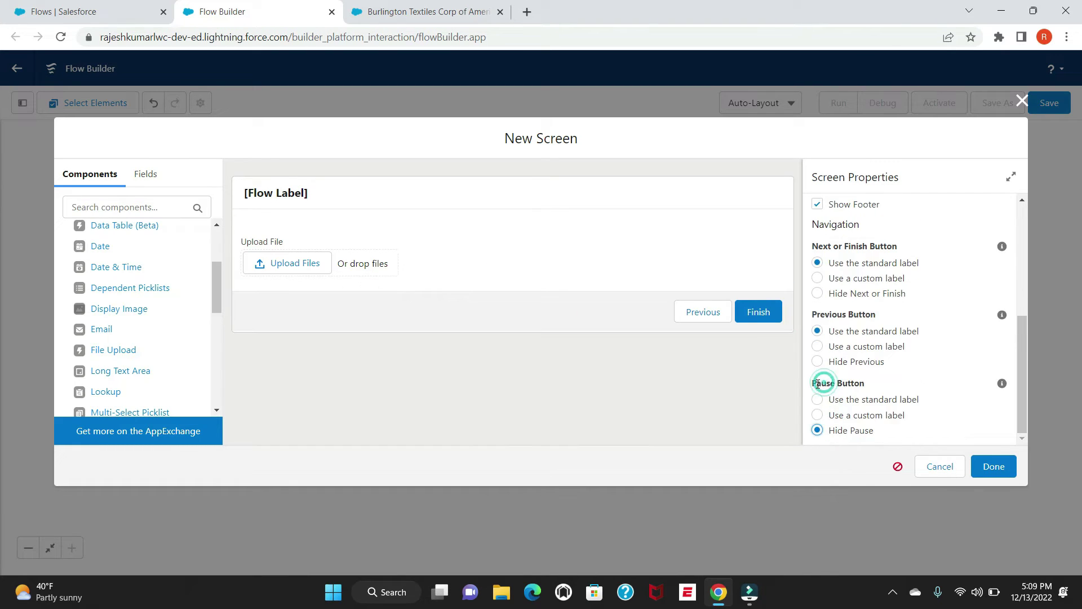
{"action": "left_click", "coordinate": [993, 468]}
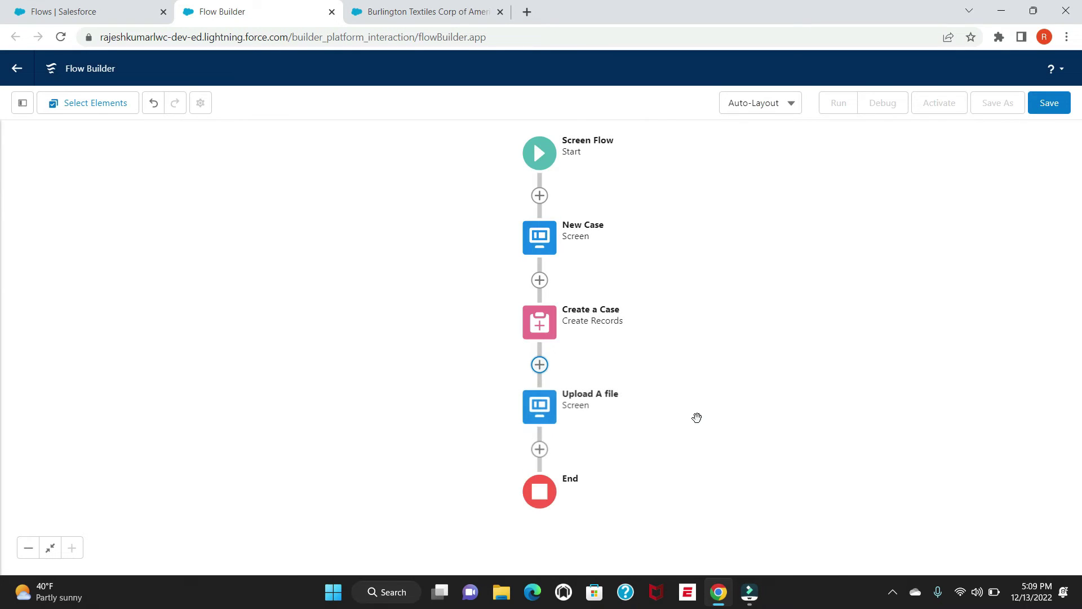
Add another Screen element after Upload A file and label it Success Message
{"action": "left_click", "coordinate": [540, 448]}
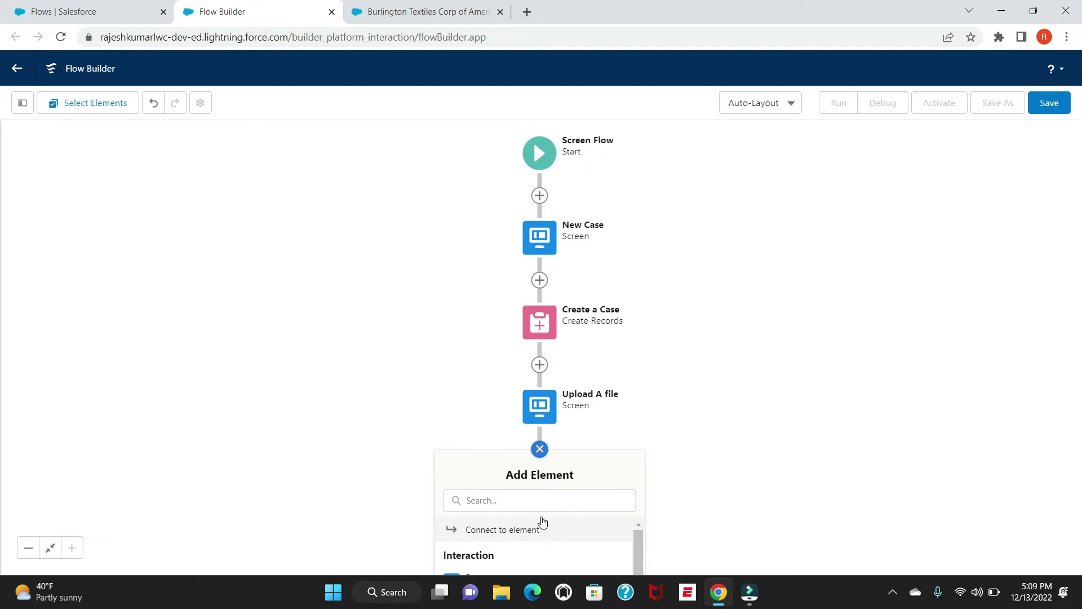
{"action": "left_click", "coordinate": [494, 501]}
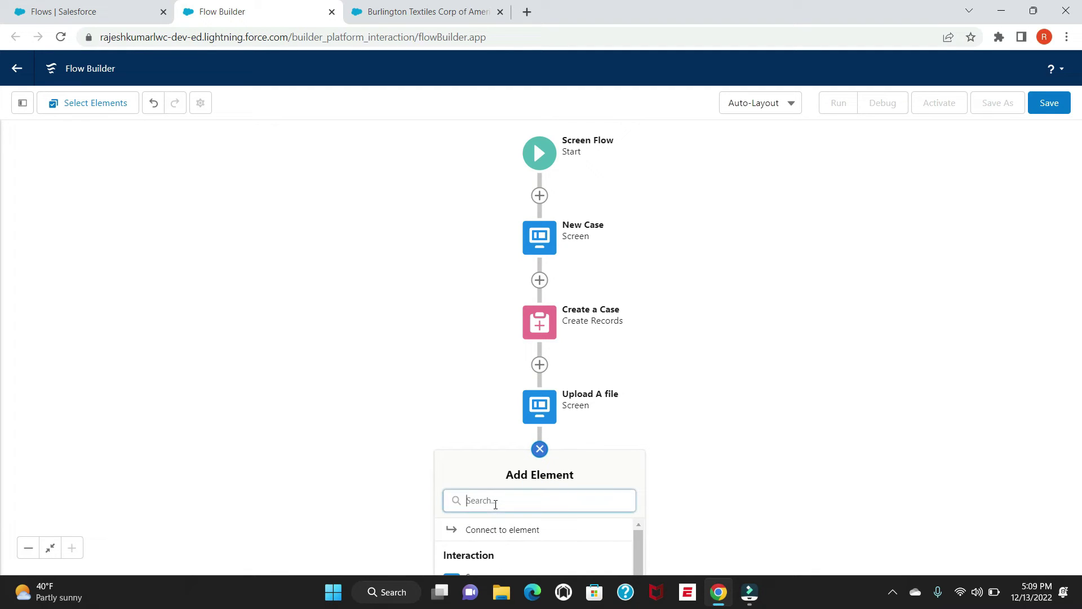
{"action": "left_click", "coordinate": [494, 575]}
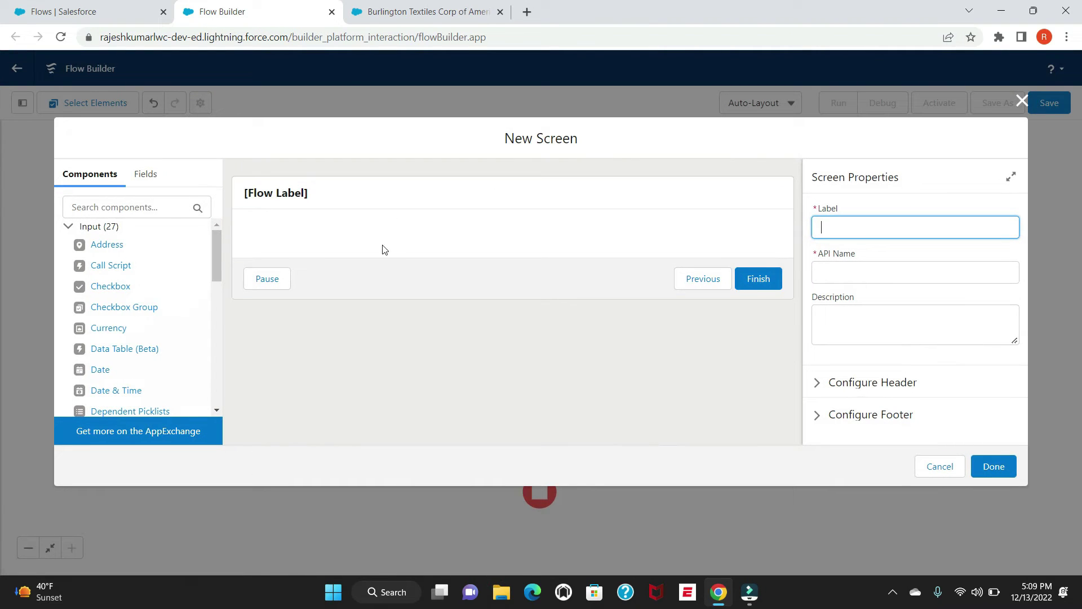
{"action": "left_click", "coordinate": [860, 227]}
{"action": "type", "text": "Success Message"}
{"action": "key", "text": "Tab"}
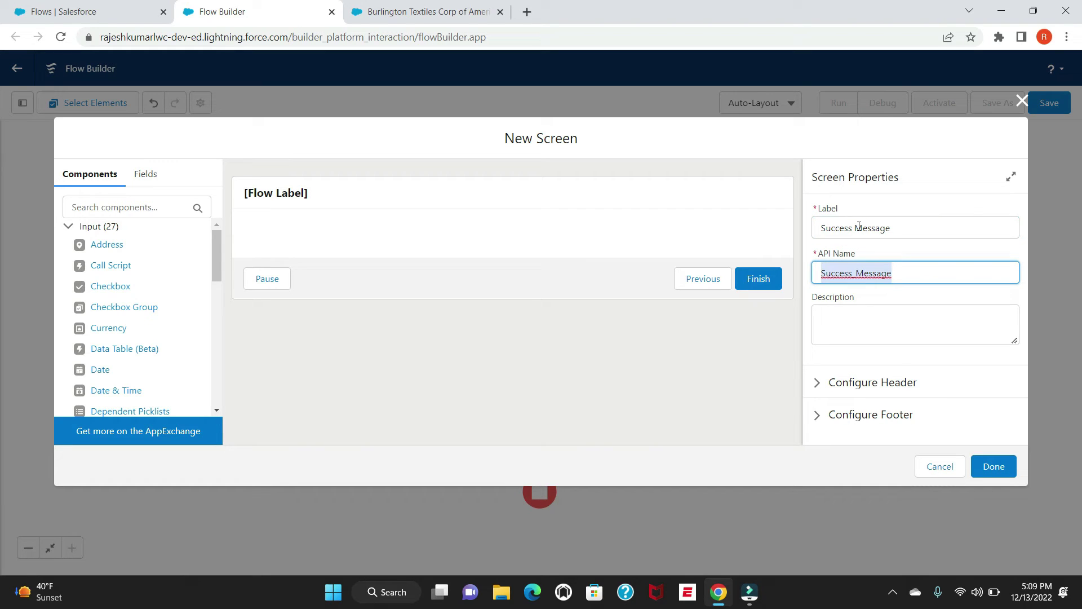
Add a Display Text component to the Success Message screen with the API name Message
{"action": "left_click", "coordinate": [408, 237]}
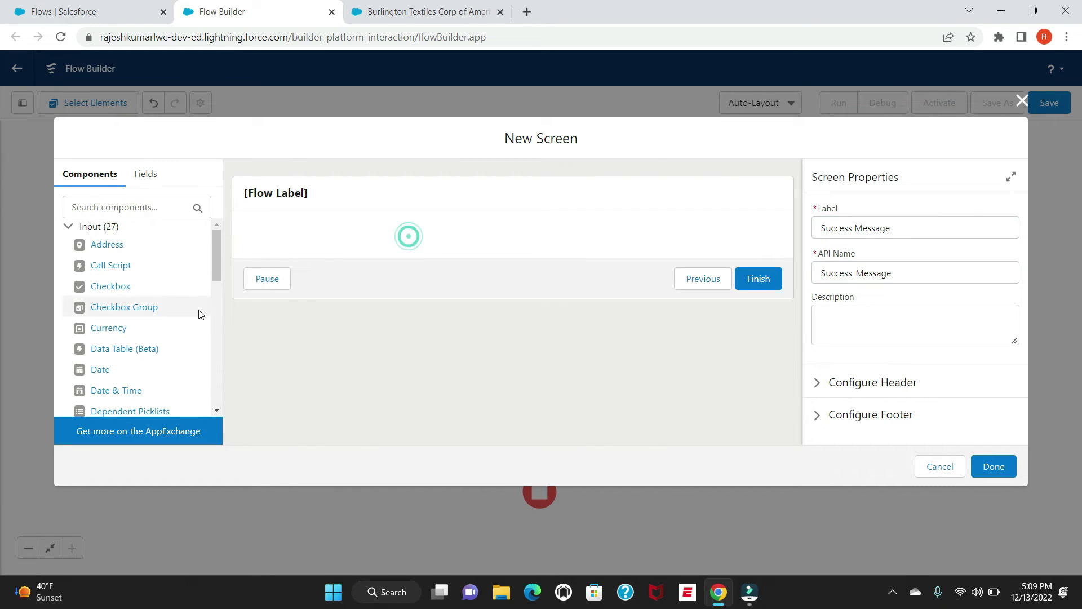
{"action": "scroll", "coordinate": [145, 359], "scroll_direction": "down", "scroll_amount": 7}
{"action": "left_click_drag", "start_coordinate": [136, 400], "coordinate": [315, 243]}
{"action": "left_click", "coordinate": [838, 233]}
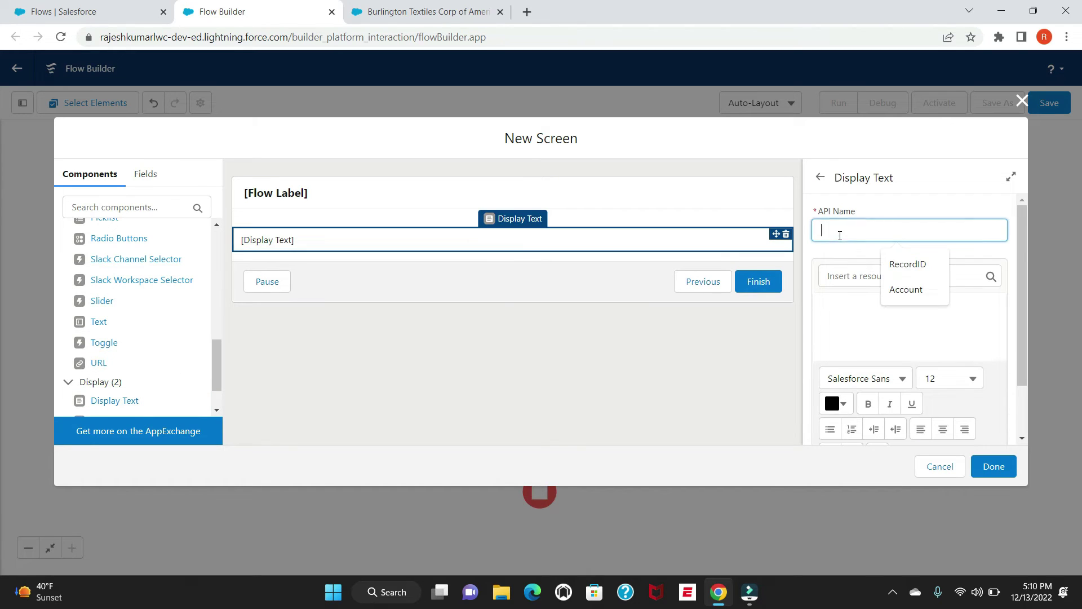
{"action": "type", "text": "Message"}
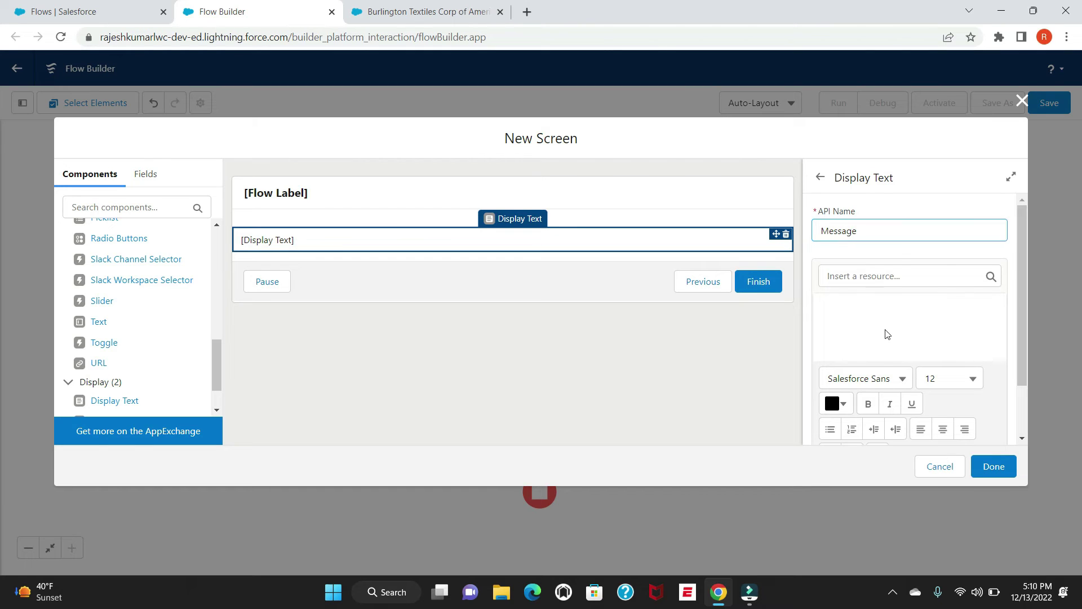
Set the display text to "Your Case has been created successfully and file also has been attached."
{"action": "left_click", "coordinate": [885, 332]}
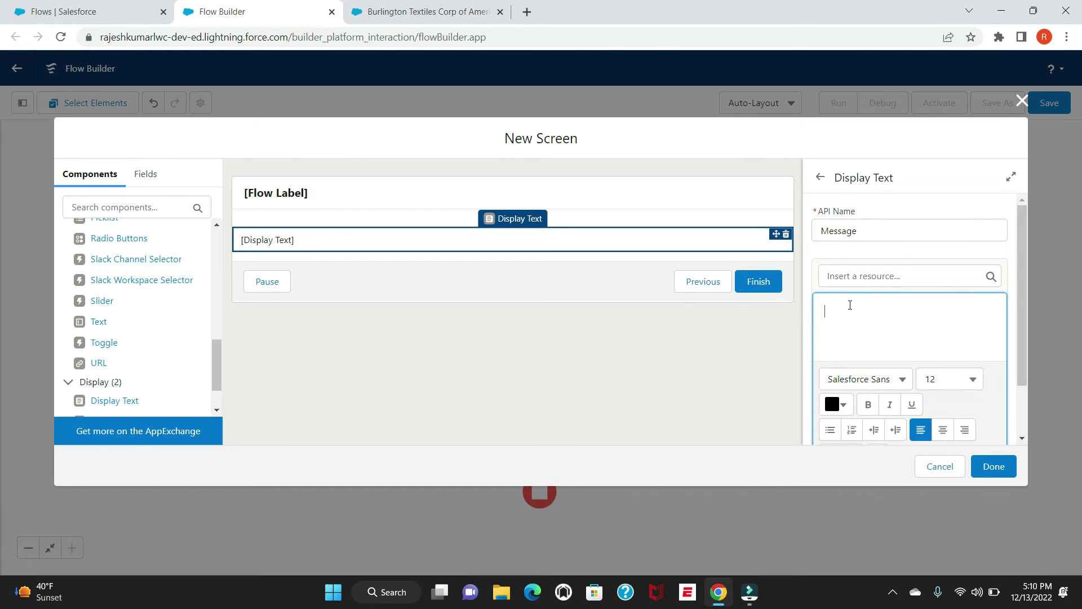
{"action": "type", "text": "Your Case has been created su"}
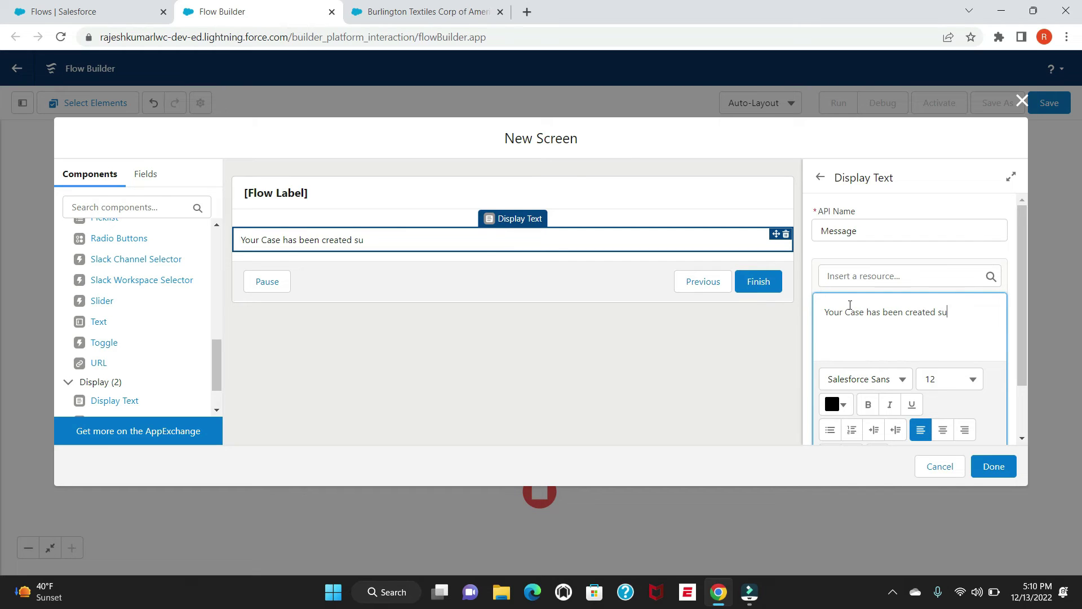
{"action": "type", "text": "cc"}
{"action": "type", "text": "ully and filed"}
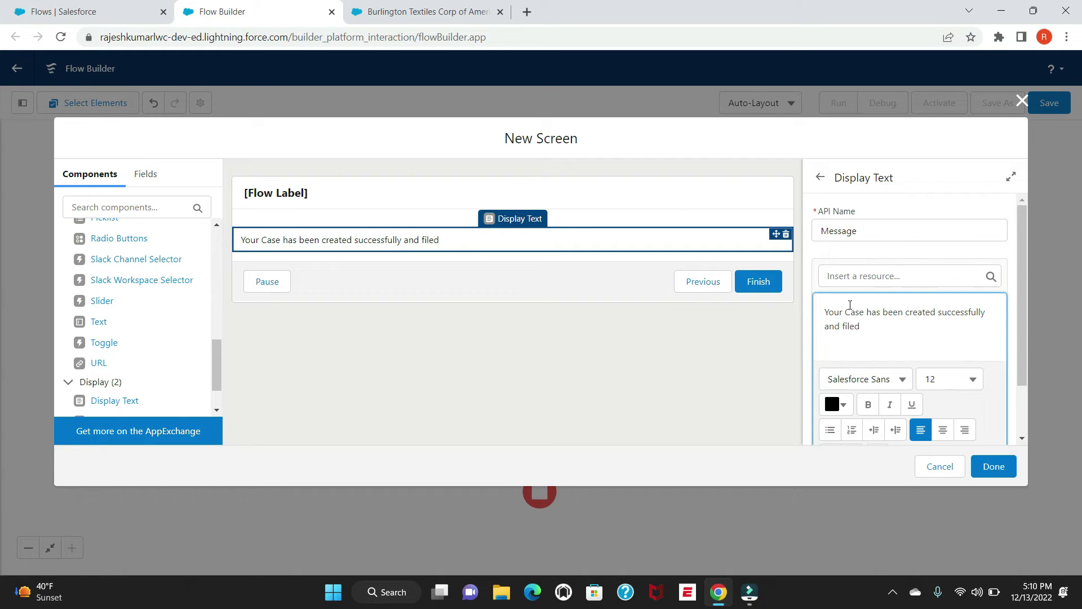
{"action": "key", "text": "BackSpace"}
{"action": "type", "text": " also has been attached."}
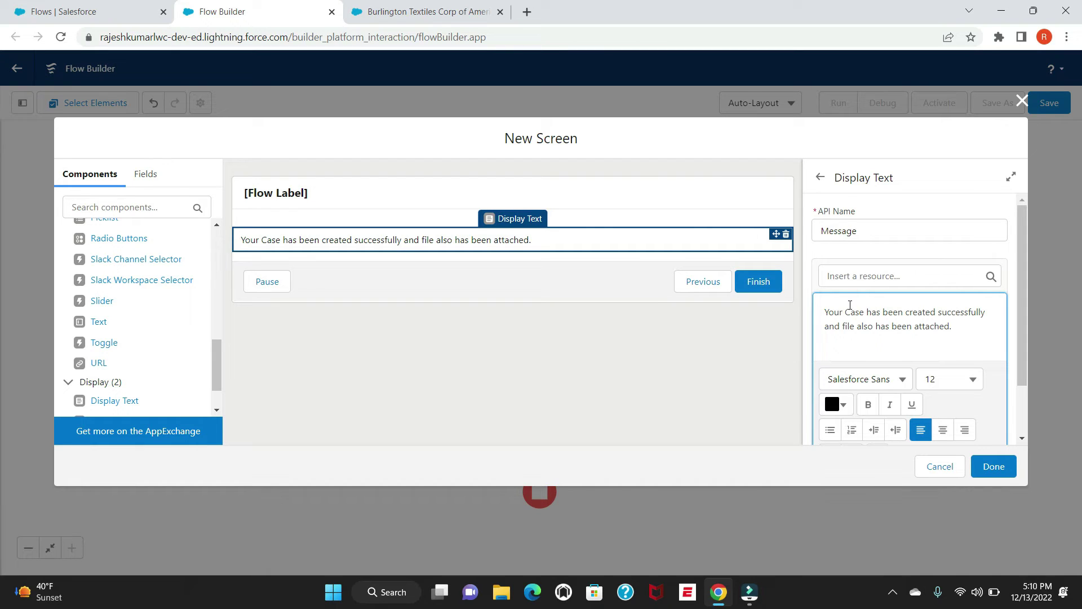
{"action": "scroll", "coordinate": [942, 383], "scroll_direction": "down", "scroll_amount": 2}
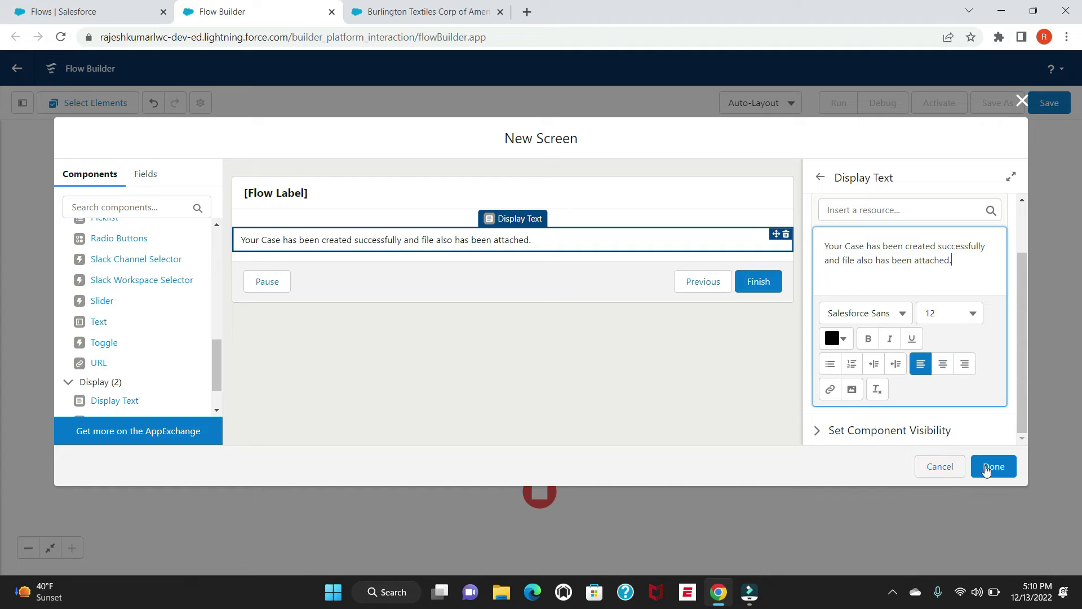
Hide the Pause and Previous buttons in the Success Message screen's footer and finish the screen element
{"action": "left_click", "coordinate": [619, 282]}
{"action": "left_click", "coordinate": [835, 417]}
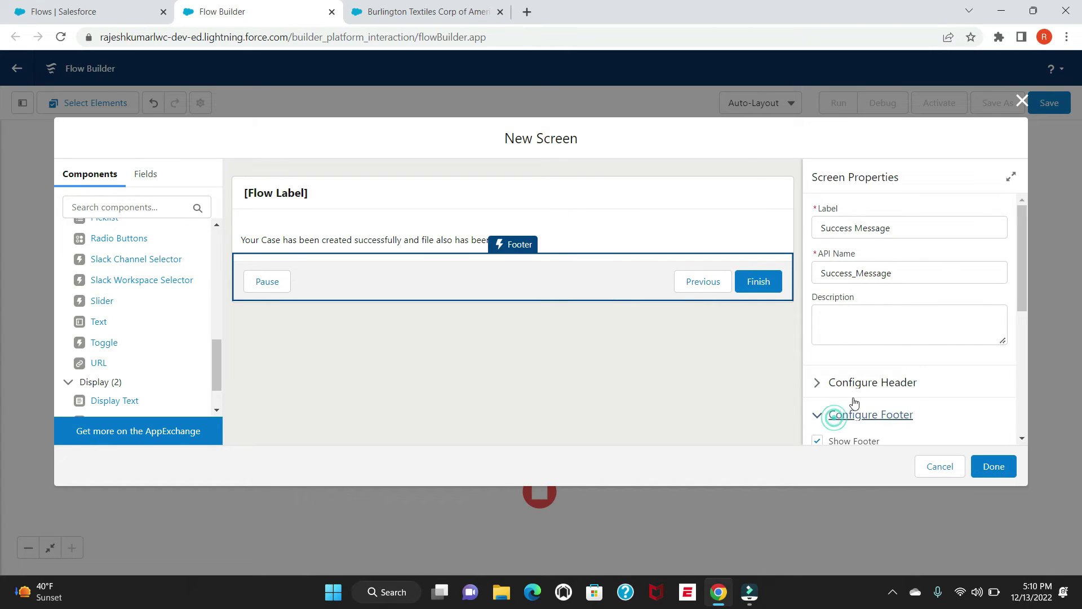
{"action": "scroll", "coordinate": [834, 405], "scroll_direction": "down", "scroll_amount": 5}
{"action": "left_click", "coordinate": [818, 377]}
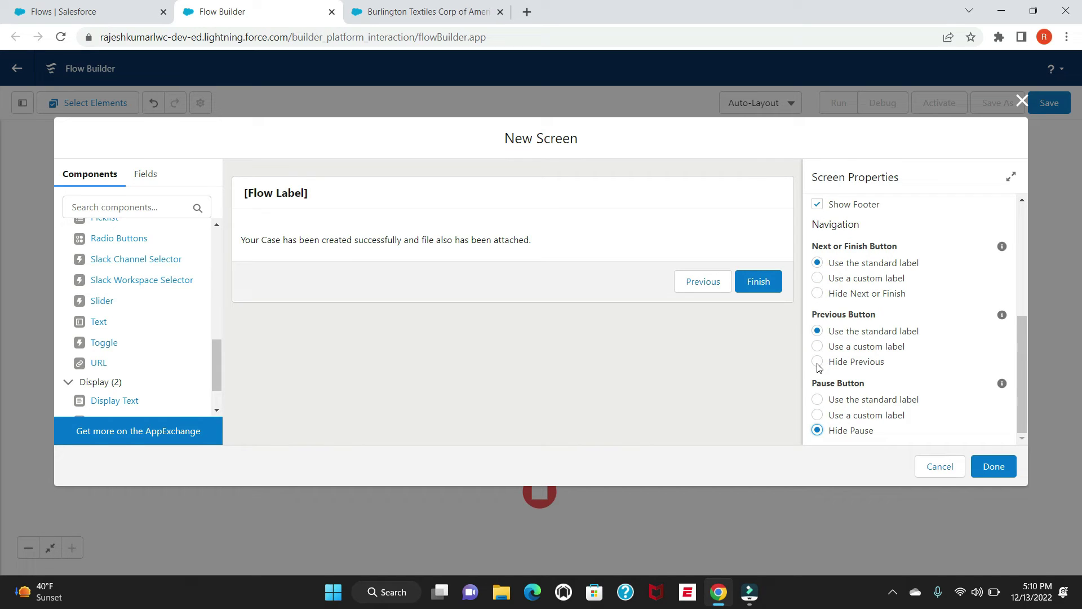
{"action": "left_click", "coordinate": [817, 364]}
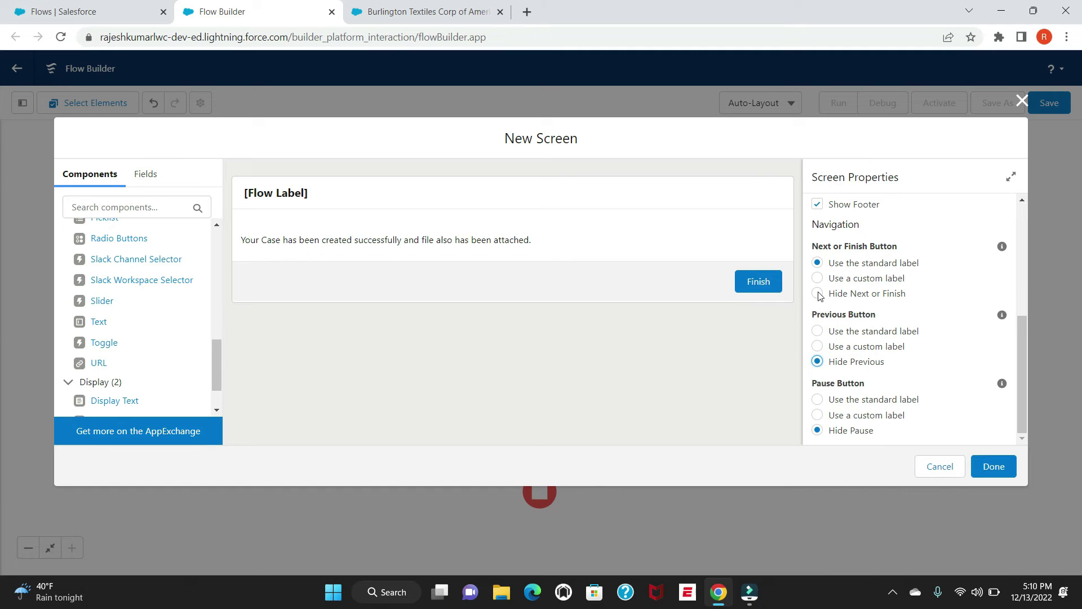
{"action": "left_click", "coordinate": [992, 467]}
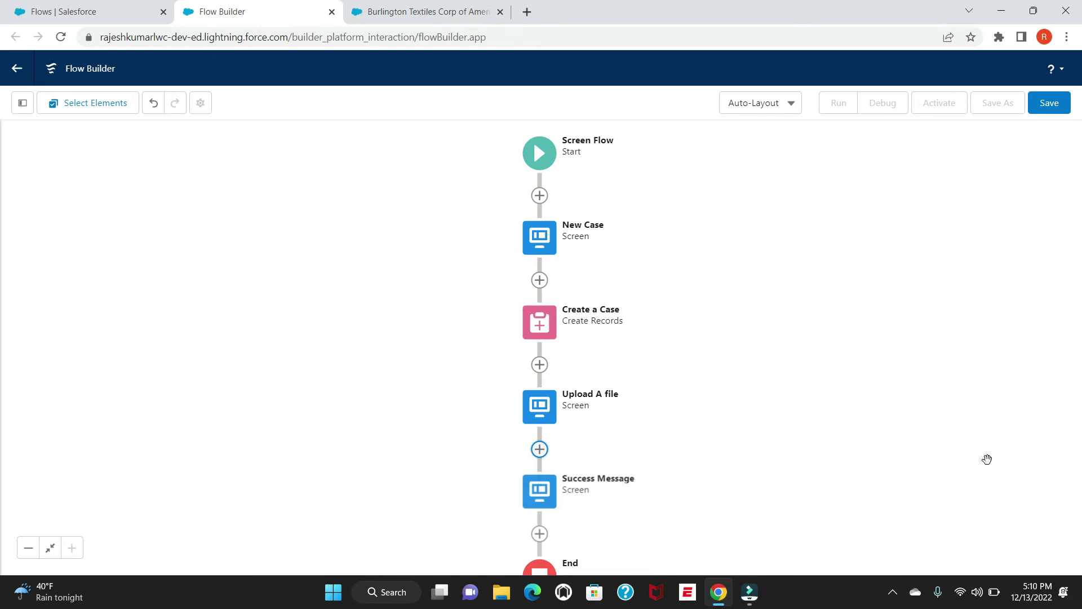
Save the flow with the label Create a New Case and activate it
{"action": "left_click", "coordinate": [1045, 110]}
{"action": "left_click", "coordinate": [353, 256]}
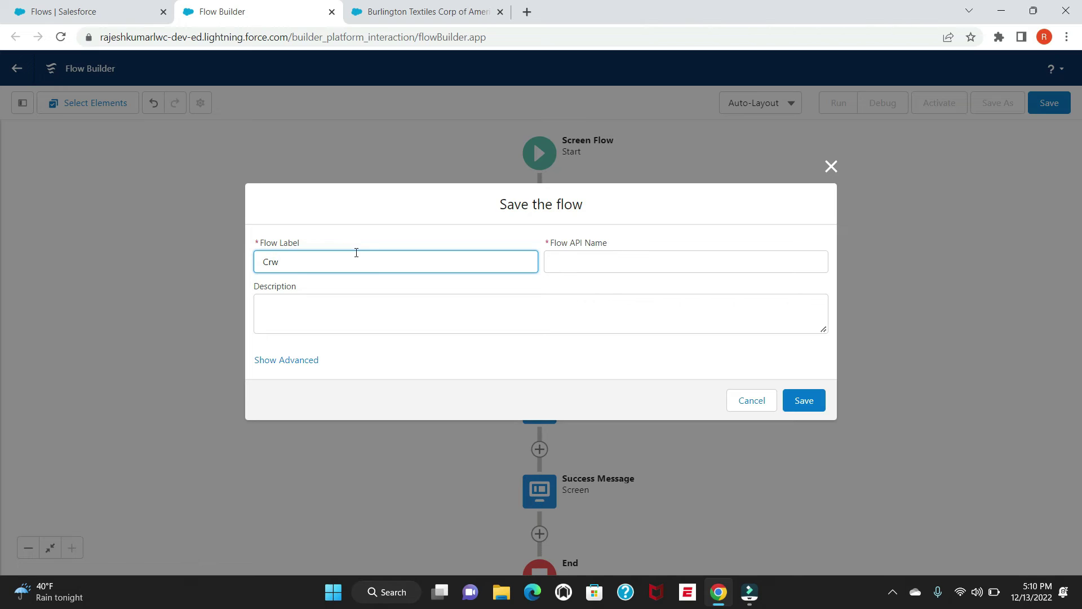
{"action": "type", "text": "Create a New Case"}
{"action": "left_click", "coordinate": [519, 282]}
{"action": "left_click", "coordinate": [432, 314]}
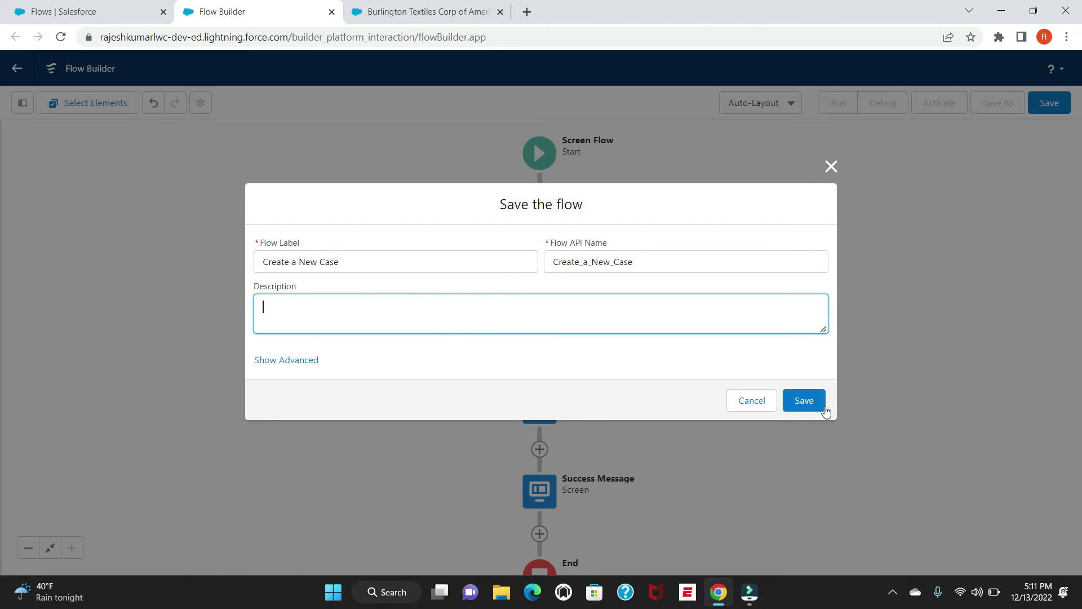
{"action": "left_click", "coordinate": [797, 406]}
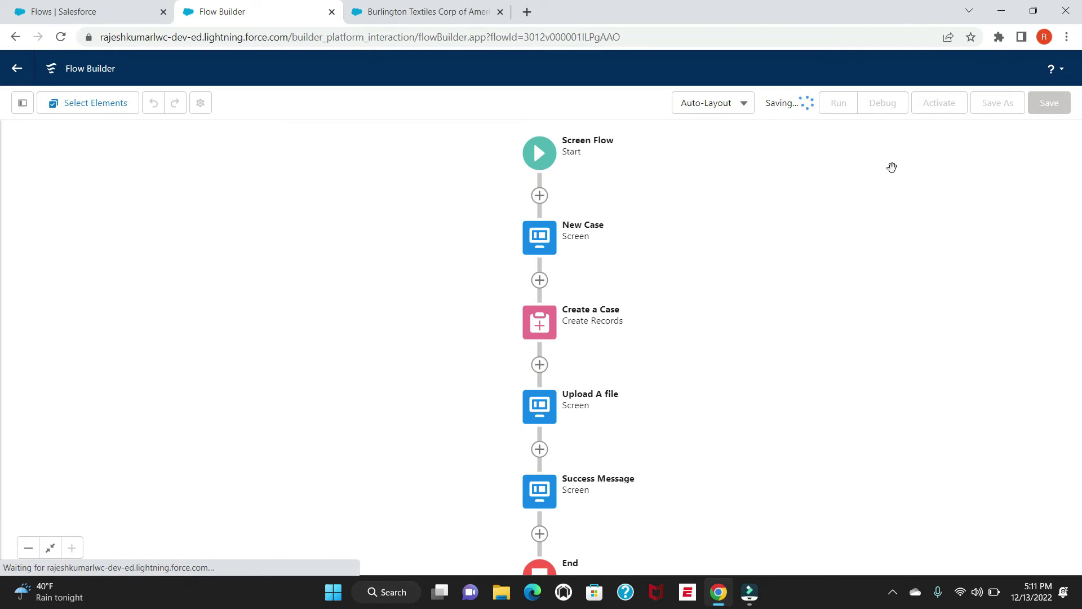
{"action": "left_click", "coordinate": [940, 107]}
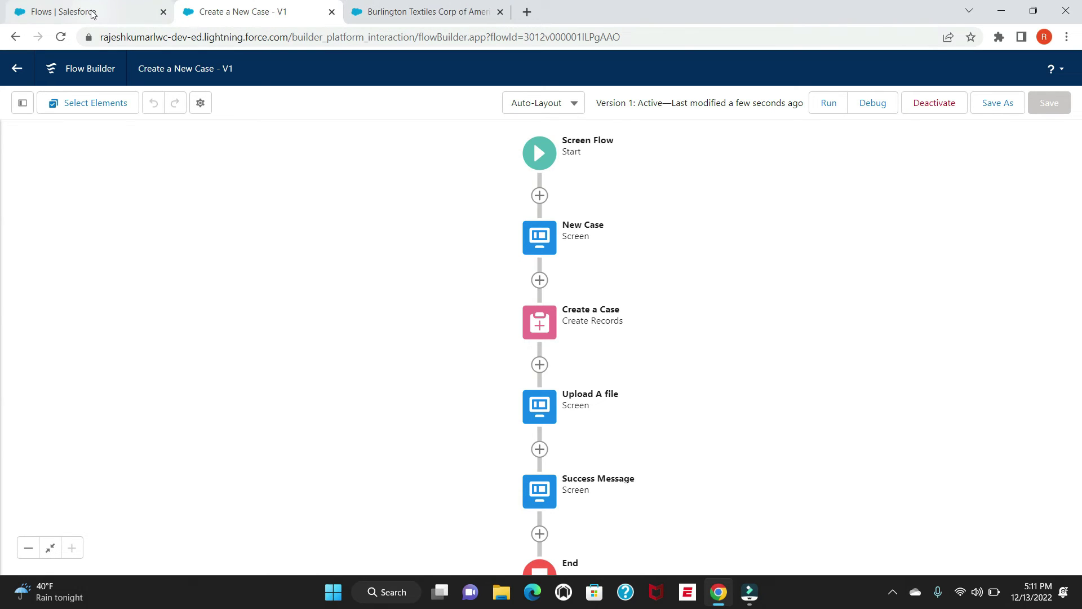
Open the Burlington Textiles Corp of America account's record page for editing in the Lightning App Builder
{"action": "left_click", "coordinate": [406, 10]}
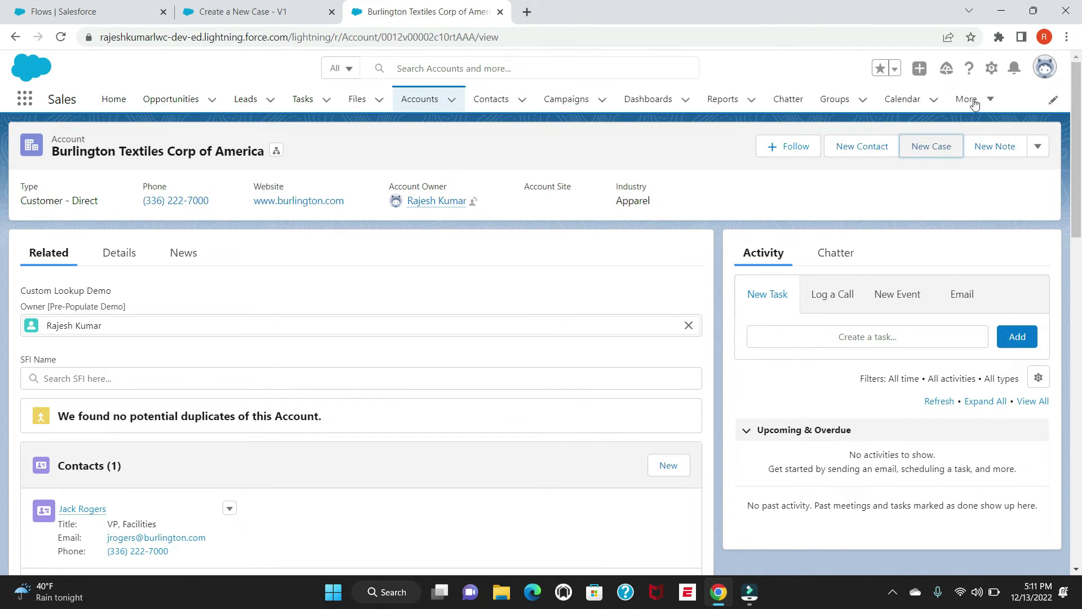
{"action": "left_click", "coordinate": [991, 68]}
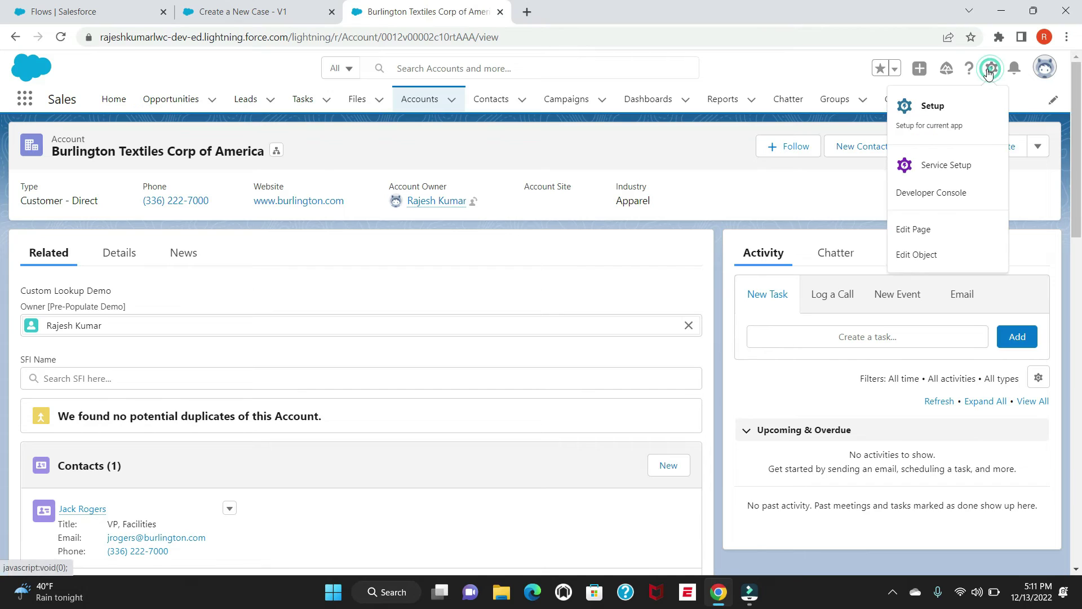
{"action": "left_click", "coordinate": [910, 230]}
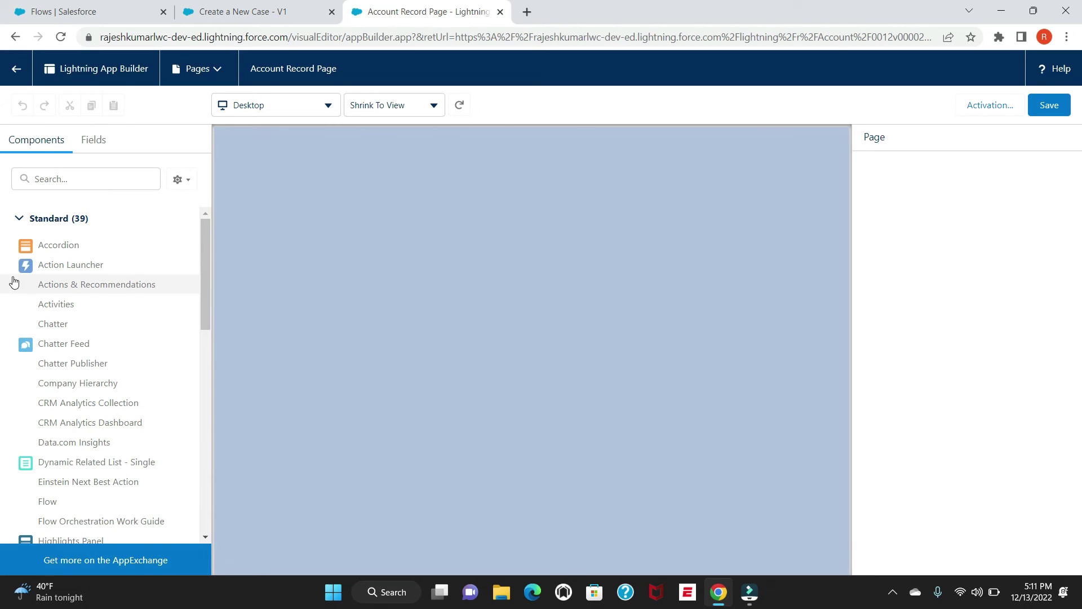
Find the Flow component and place it above the Activity section on the account record page
{"action": "left_click", "coordinate": [75, 179]}
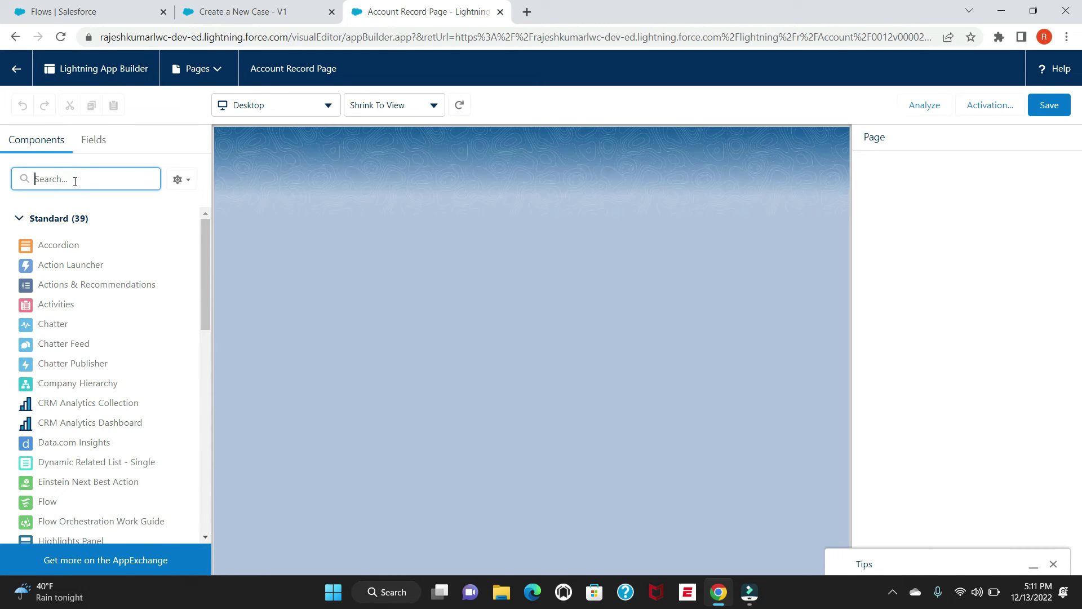
{"action": "type", "text": "flow"}
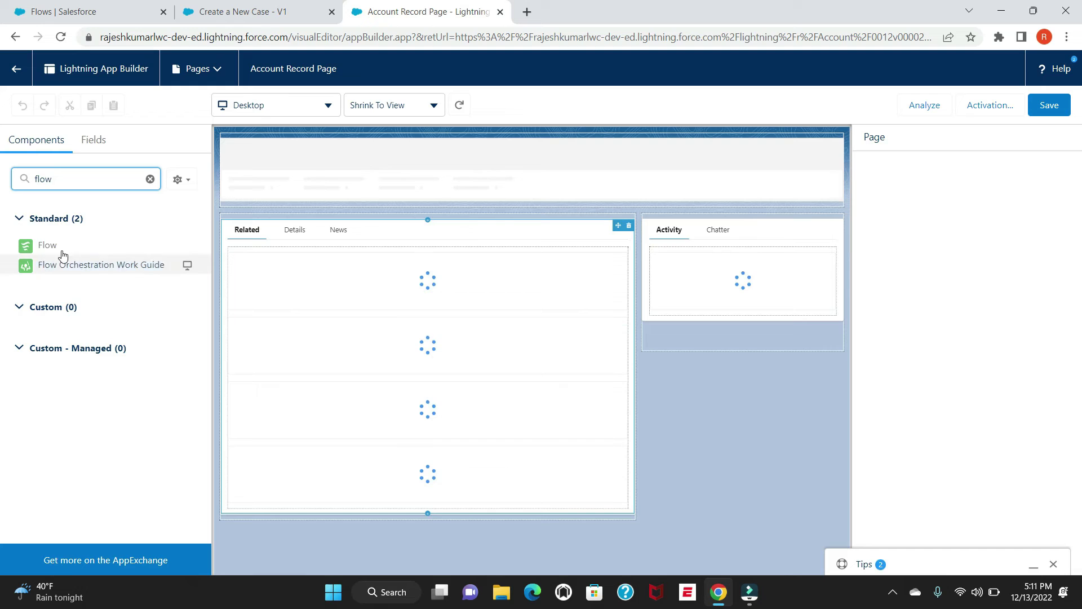
{"action": "left_click_drag", "start_coordinate": [47, 244], "coordinate": [700, 208]}
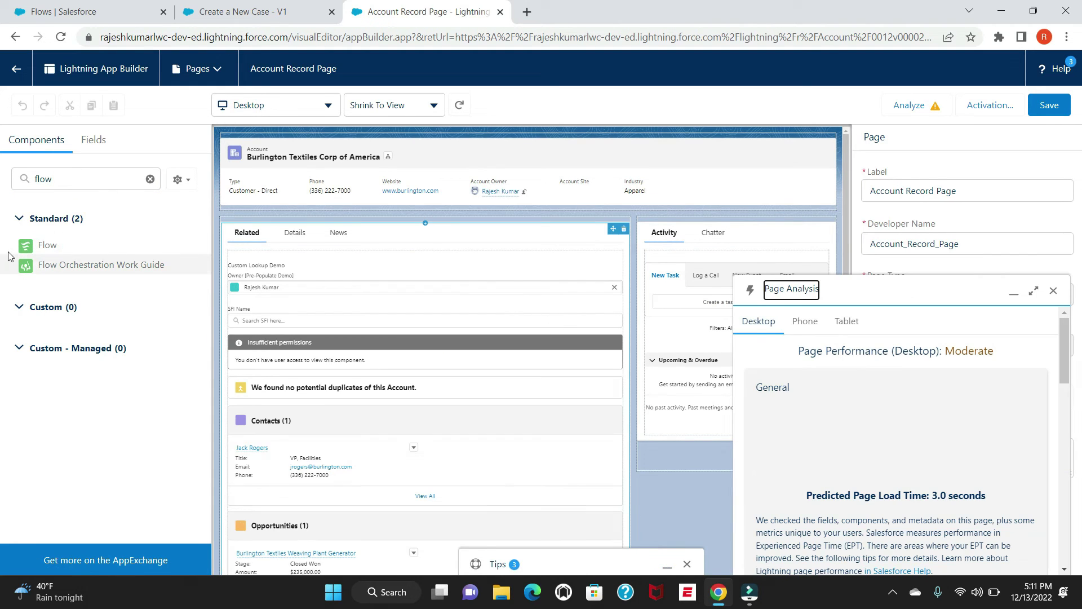
{"action": "left_click_drag", "start_coordinate": [50, 244], "coordinate": [722, 226]}
{"action": "left_click", "coordinate": [1053, 290]}
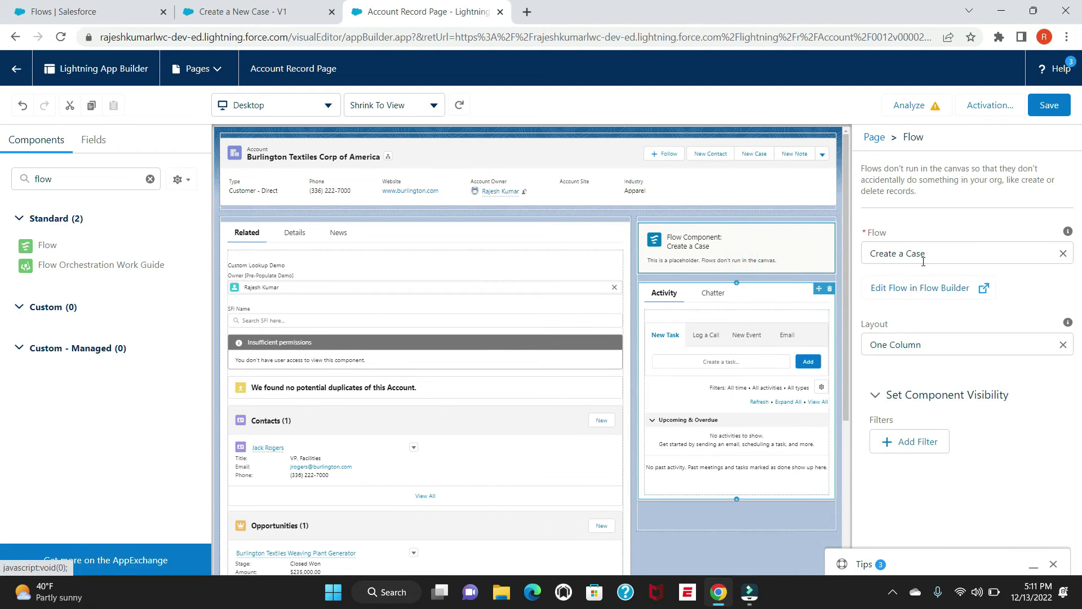
Set the Flow component to run the Create a New Case flow
{"action": "left_click", "coordinate": [964, 255]}
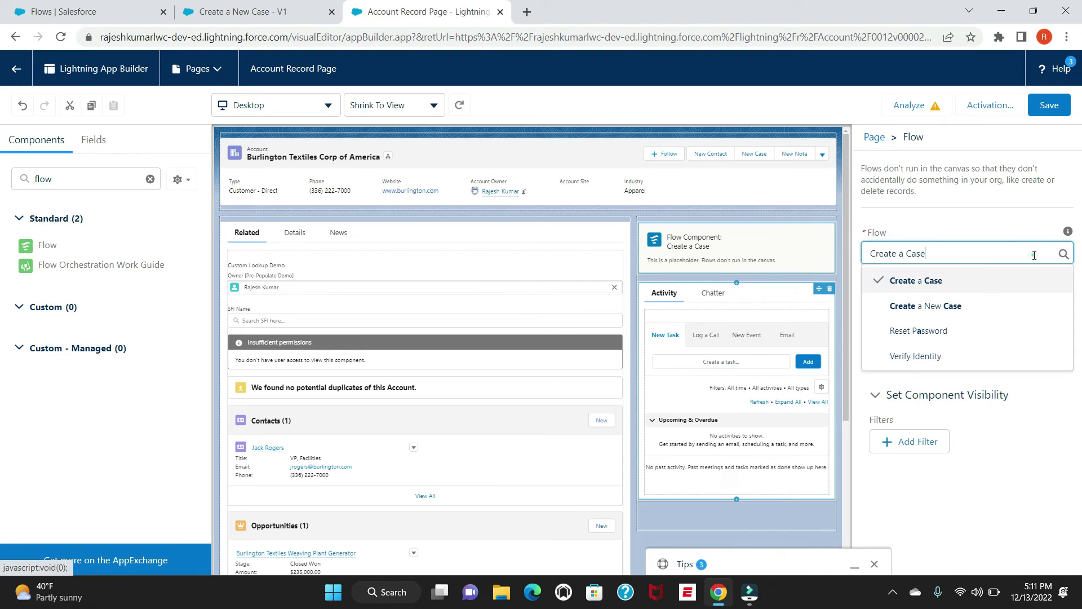
{"action": "left_click", "coordinate": [1033, 255]}
{"action": "left_click", "coordinate": [986, 249]}
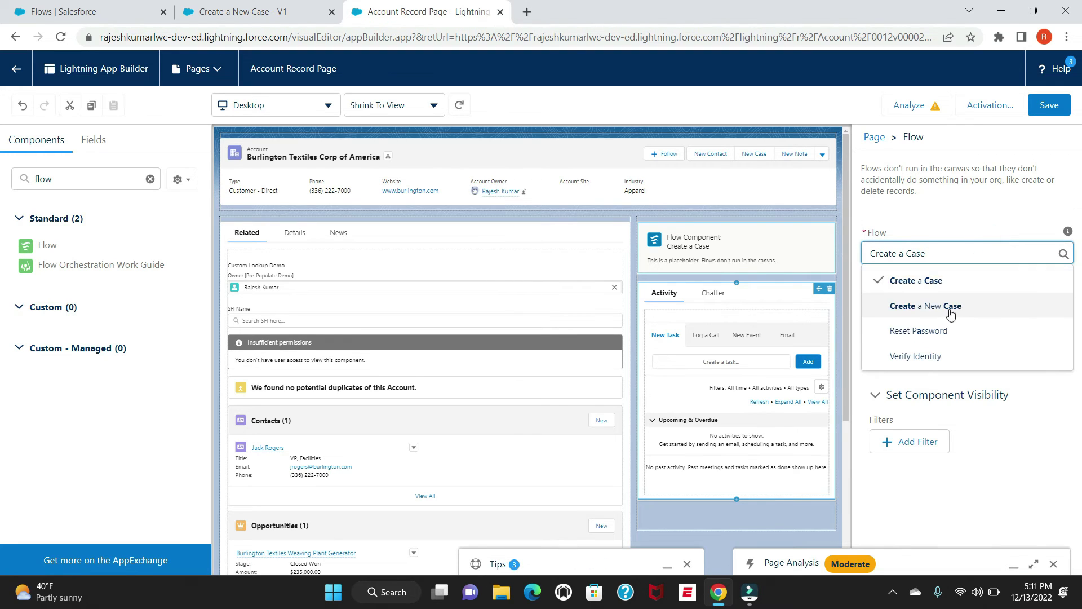
{"action": "left_click", "coordinate": [947, 309]}
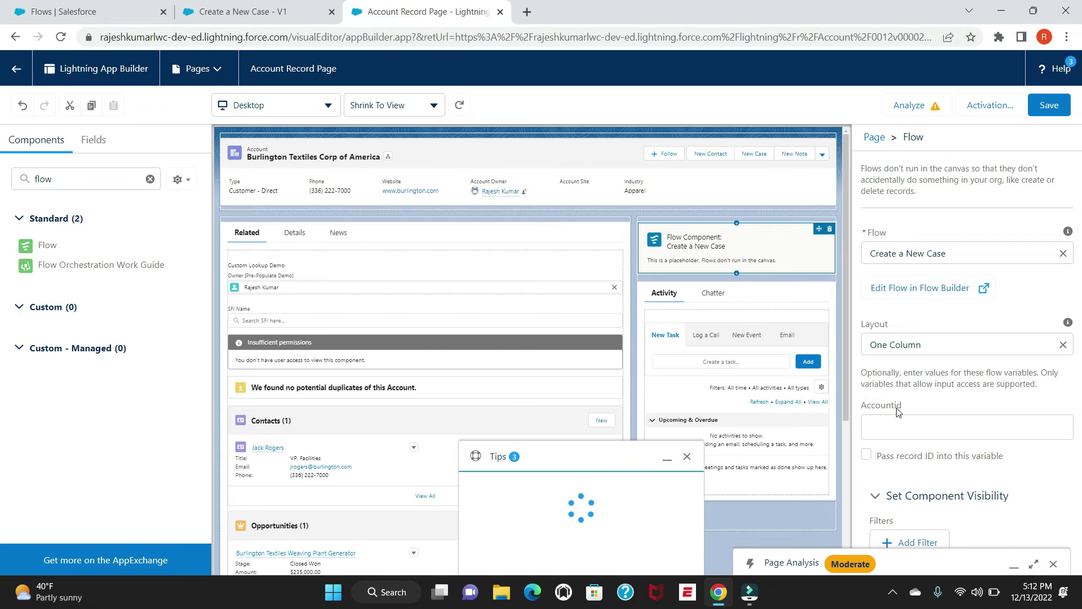
Pass the record ID {!Record.Id} into the flow's Accountid variable and save the record page
{"action": "left_click", "coordinate": [894, 426]}
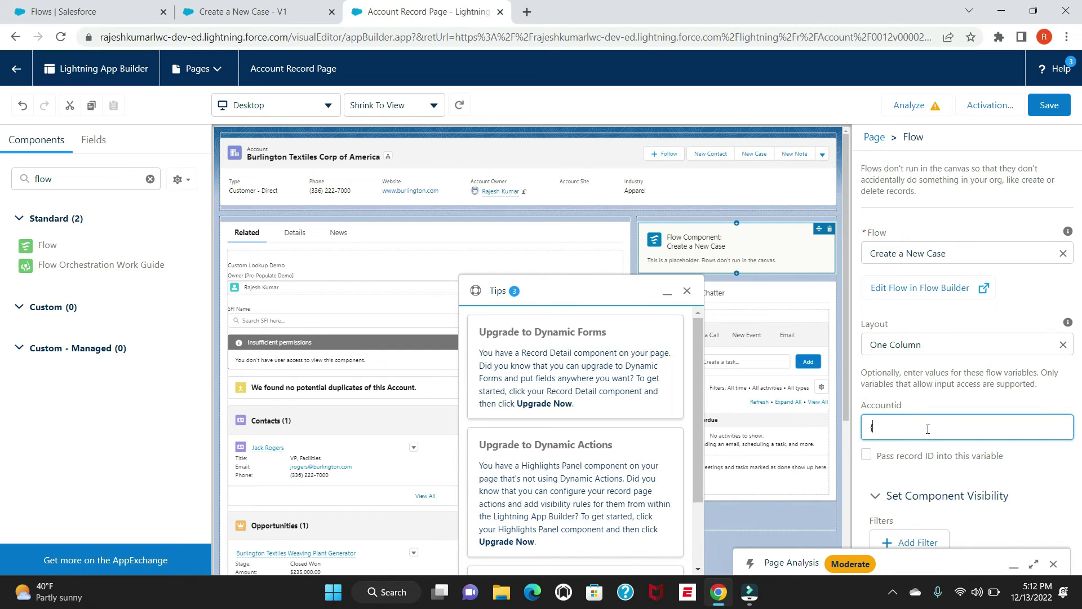
{"action": "type", "text": "{!Record.Id"}
{"action": "left_click", "coordinate": [1054, 112]}
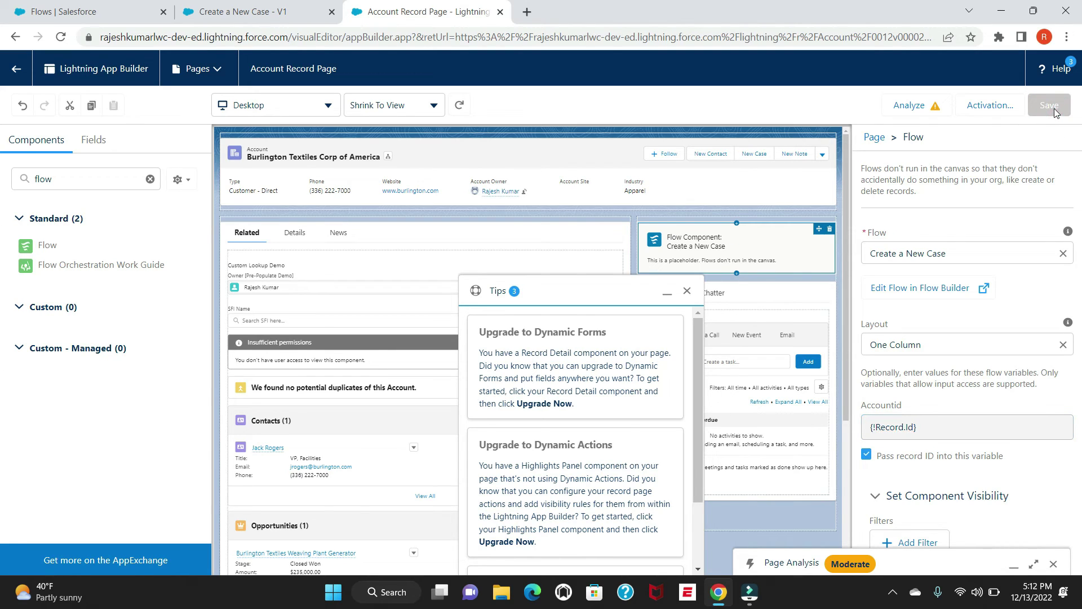
Return to the account record and search the embedded case form's Account lookup for burling
{"action": "left_click", "coordinate": [15, 70]}
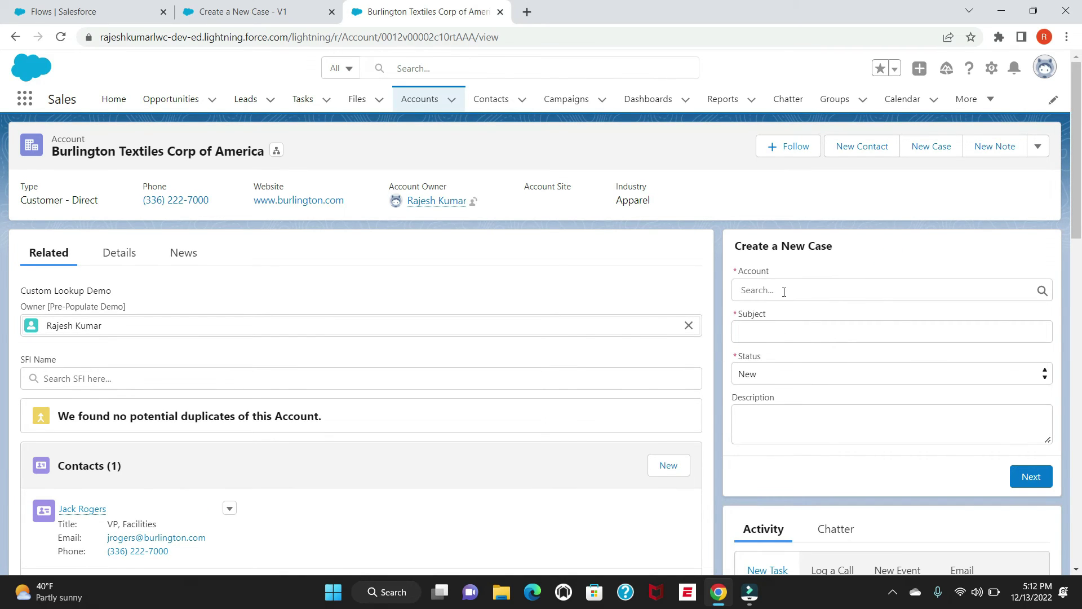
{"action": "left_click", "coordinate": [784, 291]}
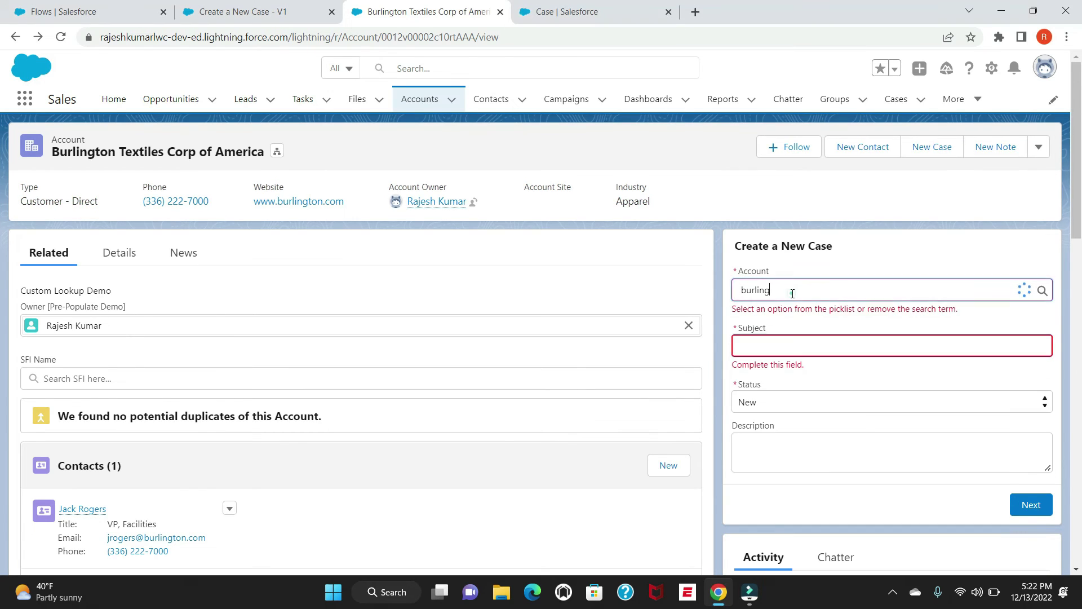
{"action": "left_click", "coordinate": [790, 292]}
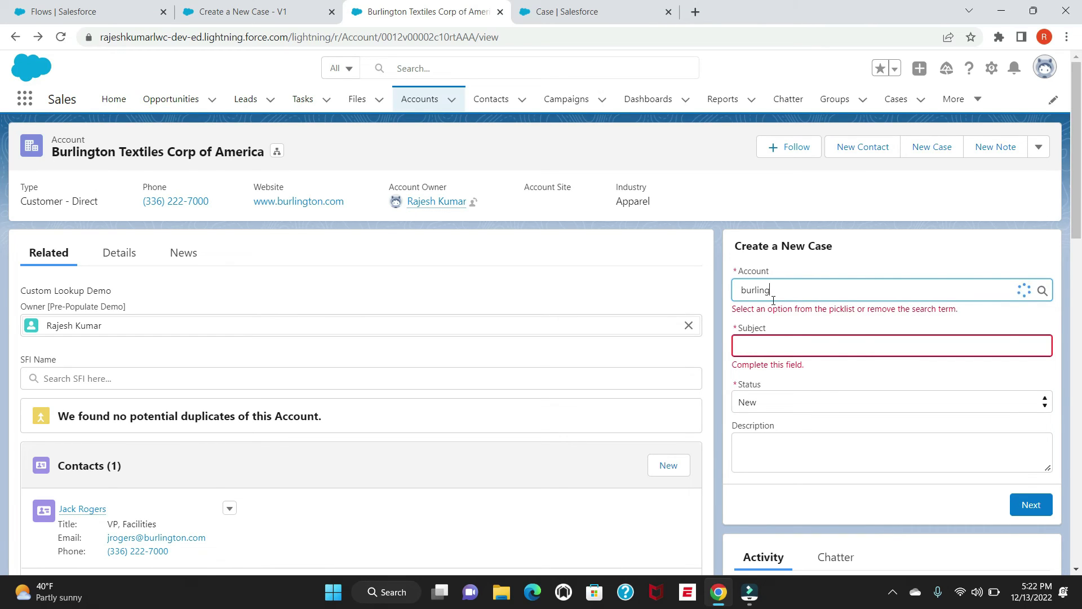
Check the Field API Name of the Account lookup in the Create a New Case flow's case details screen
{"action": "left_click", "coordinate": [259, 12]}
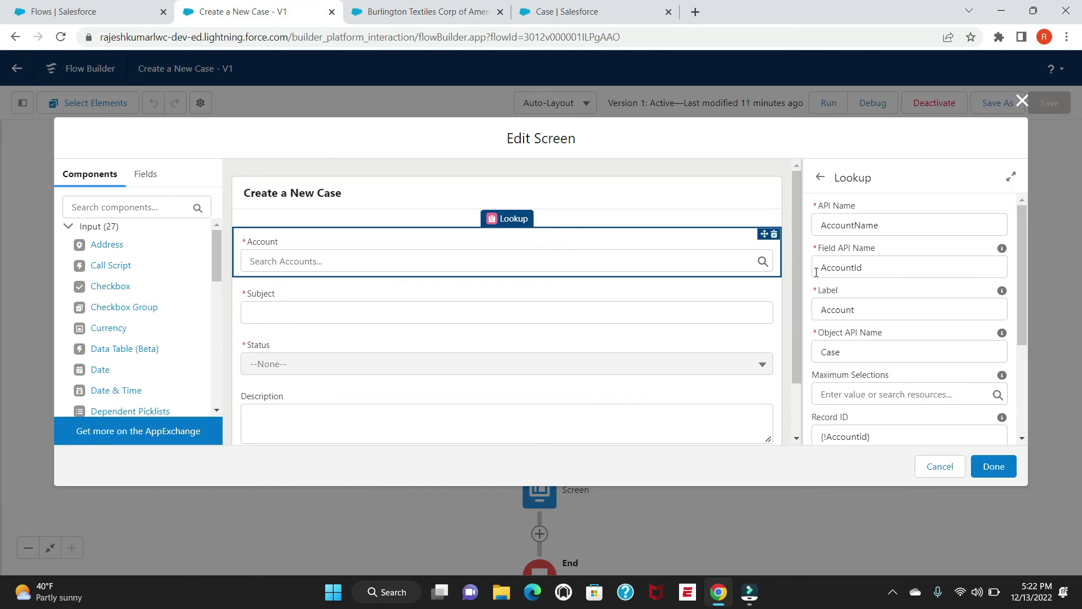
{"action": "left_click", "coordinate": [879, 266]}
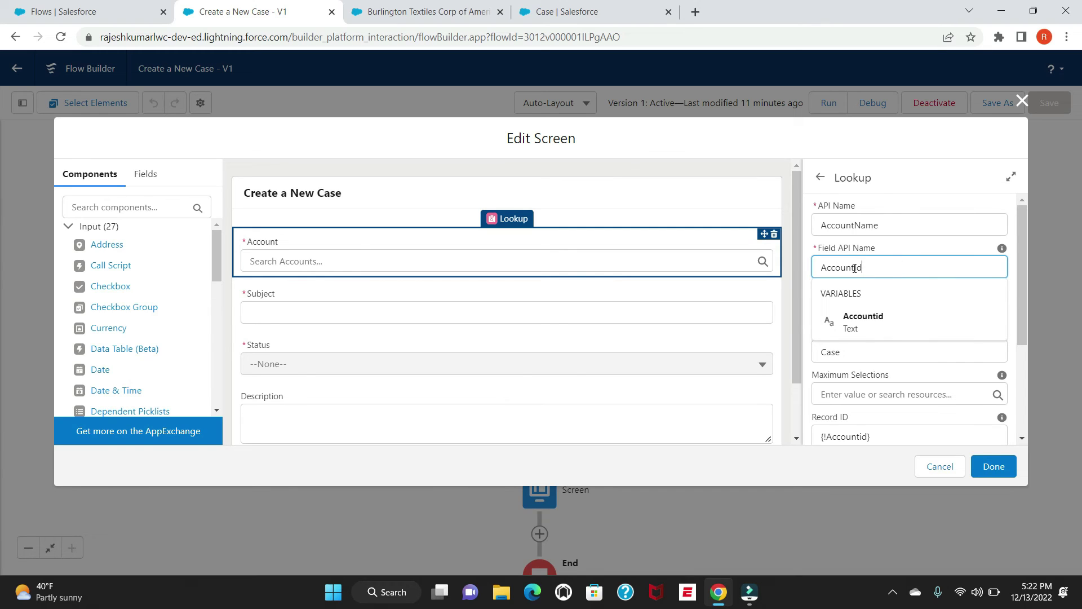
{"action": "left_click", "coordinate": [813, 245]}
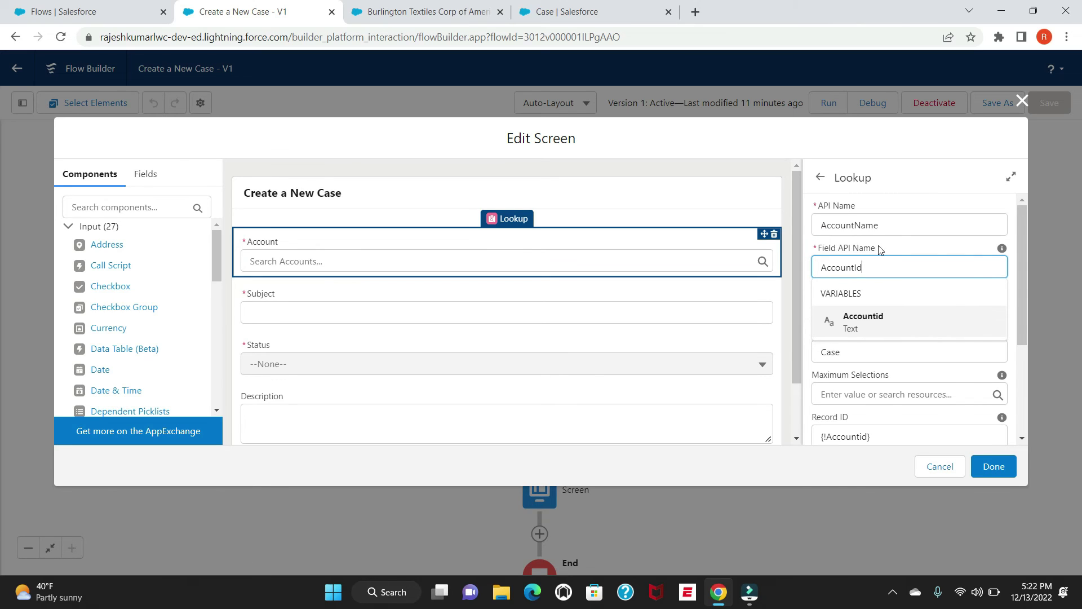
{"action": "left_click", "coordinate": [817, 248]}
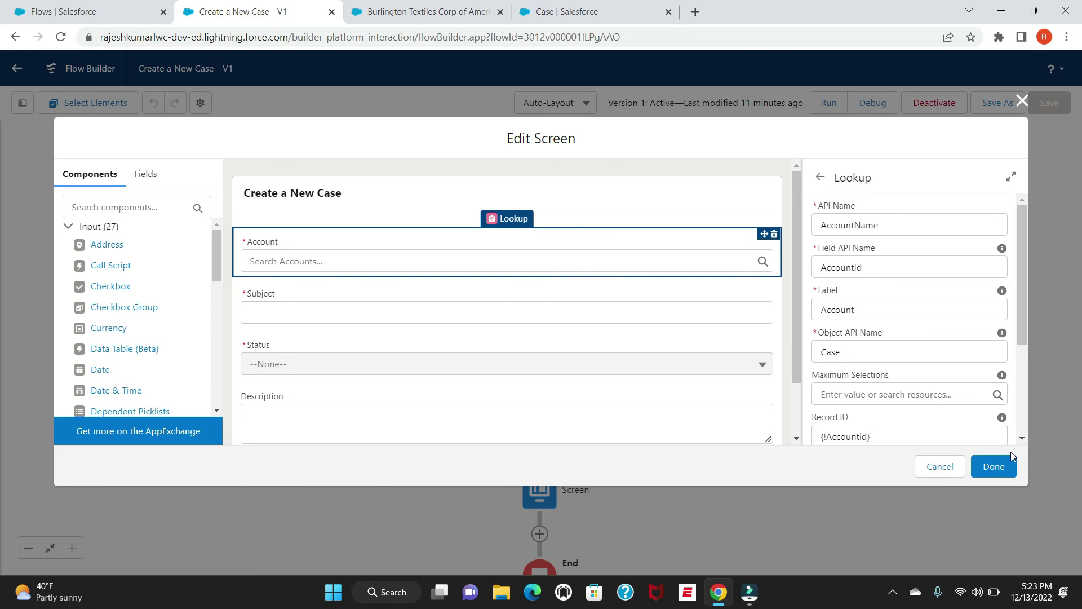
Accept the case details screen's settings, save the flow as a new version and activate it
{"action": "left_click", "coordinate": [1001, 471]}
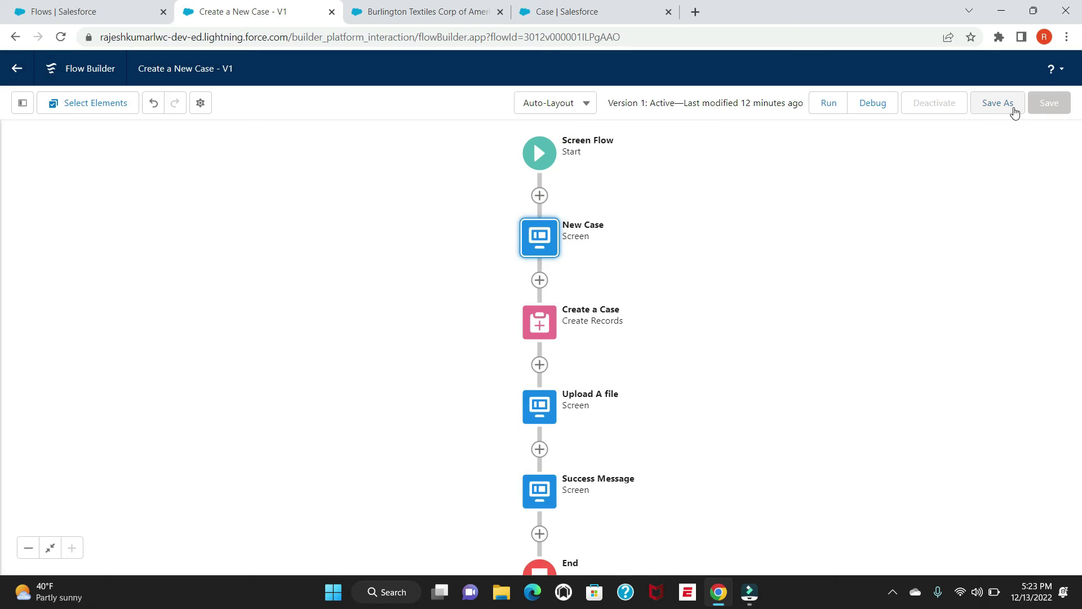
{"action": "left_click", "coordinate": [999, 111]}
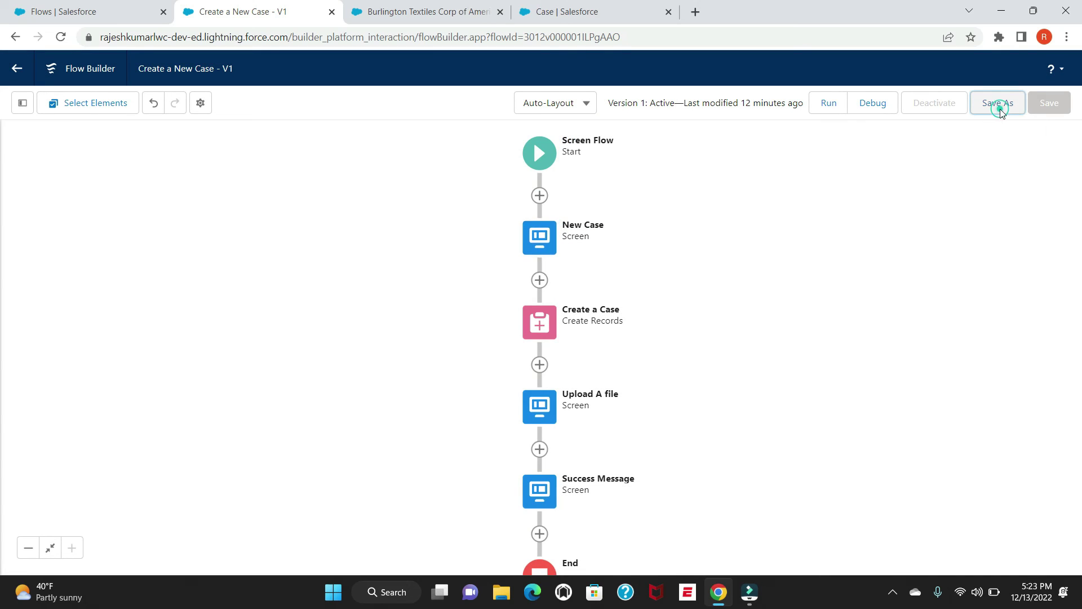
{"action": "left_click", "coordinate": [804, 417]}
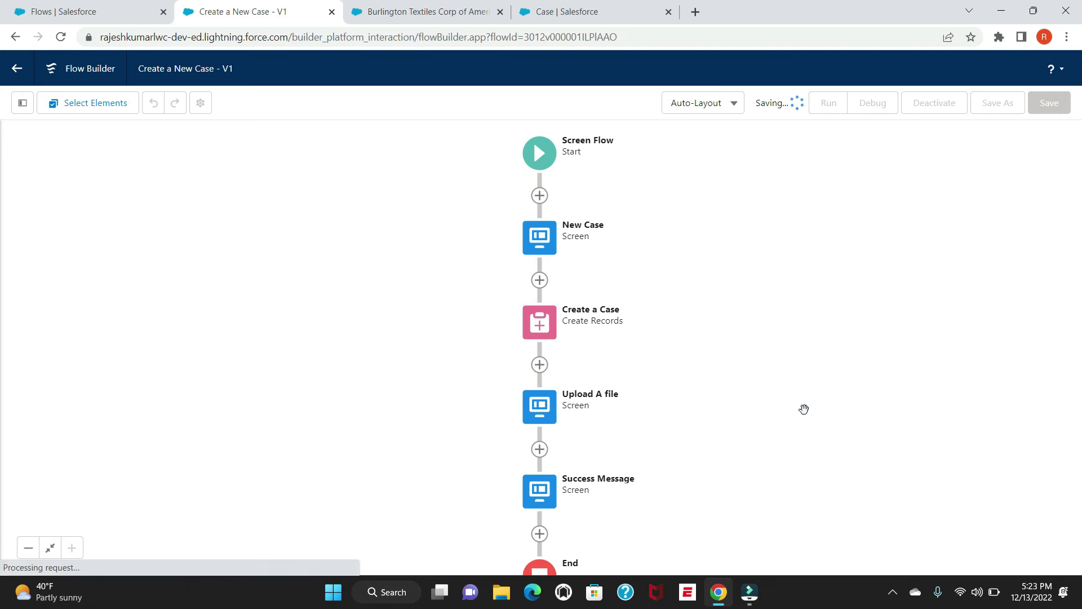
{"action": "left_click", "coordinate": [943, 106]}
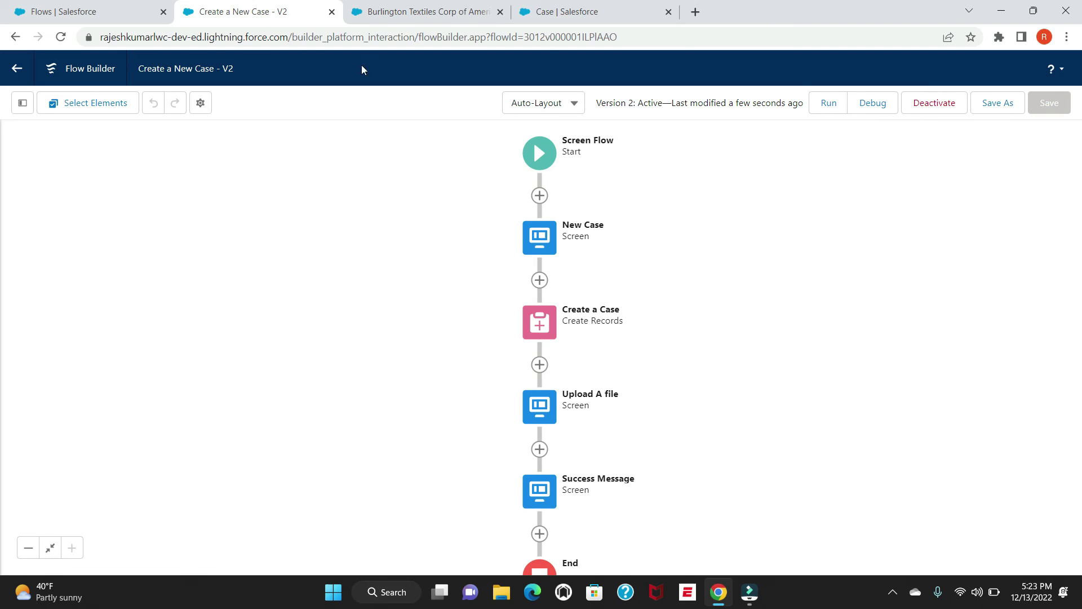
Return to the Burlington Textiles account record and reload the page
{"action": "left_click", "coordinate": [404, 14]}
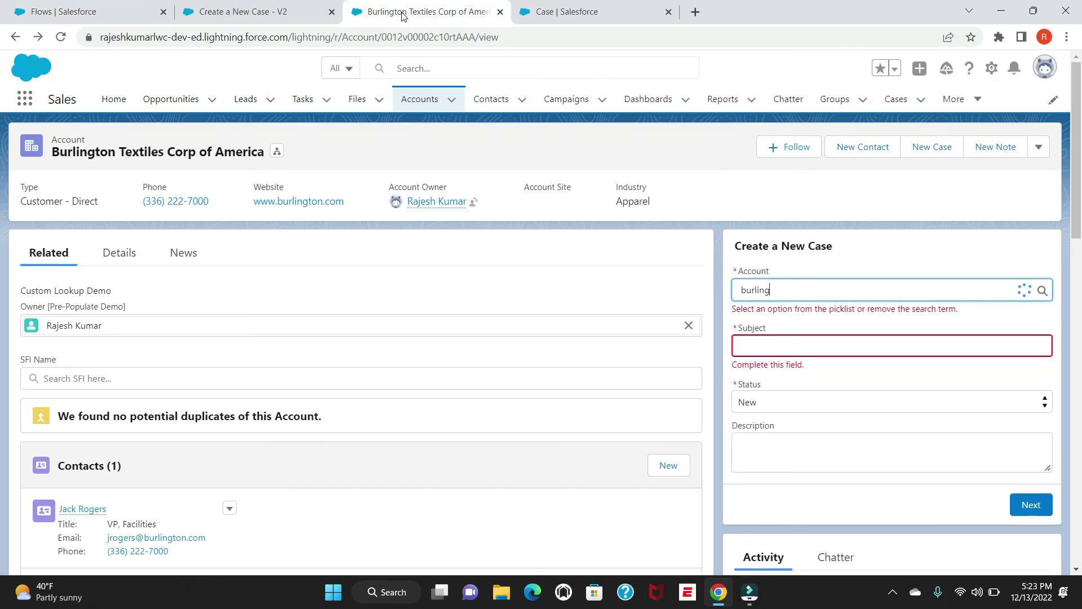
{"action": "left_click", "coordinate": [588, 35]}
{"action": "key", "text": "Return"}
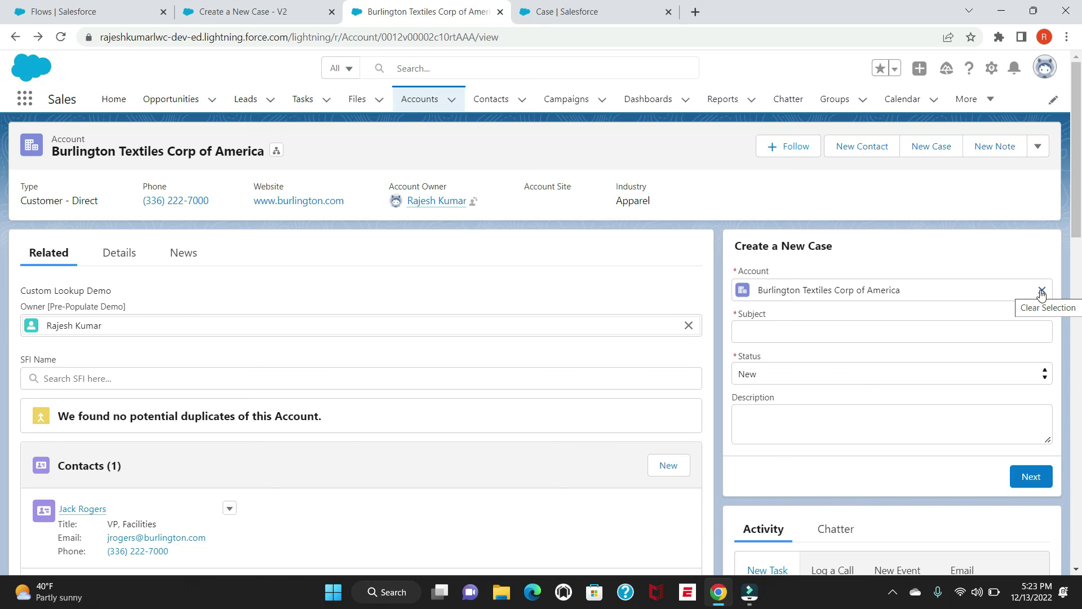
Fill in the embedded case form with subject Case Trial and description Demo, and continue to the file upload
{"action": "left_click", "coordinate": [801, 335]}
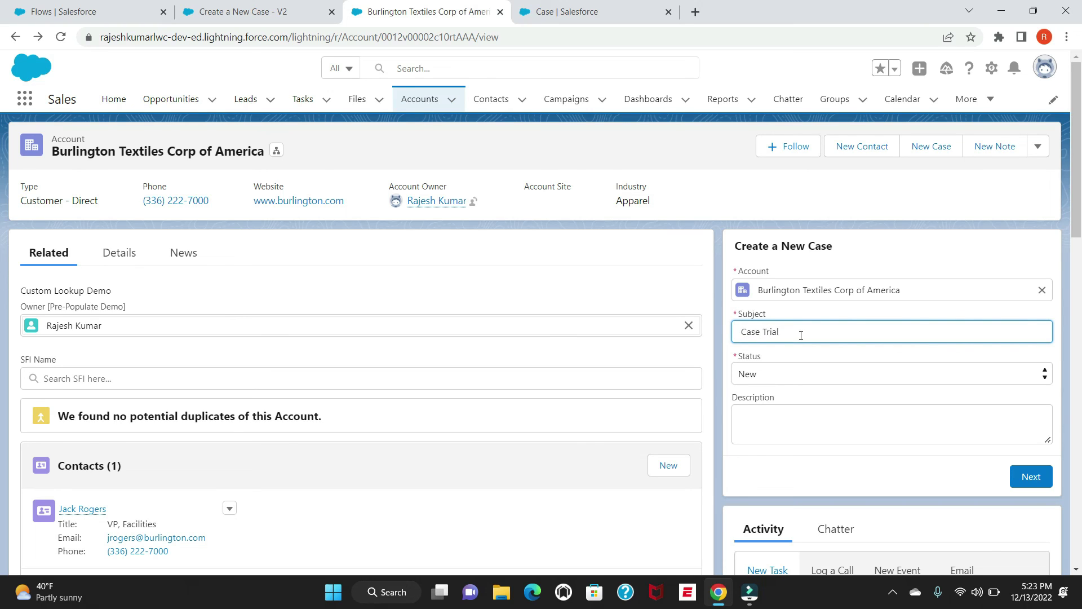
{"action": "left_click", "coordinate": [792, 420]}
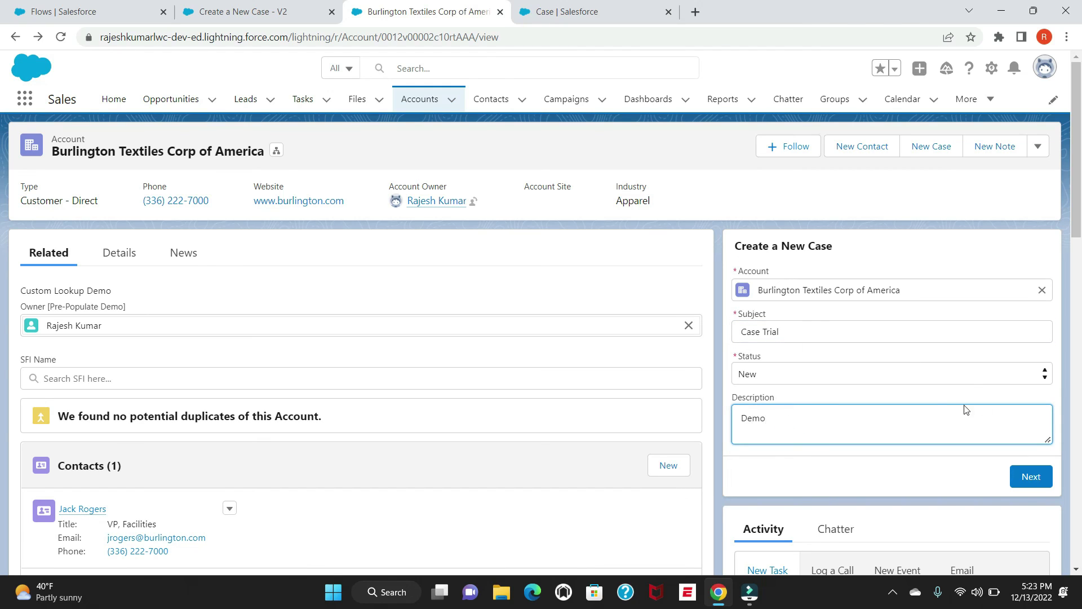
{"action": "left_click", "coordinate": [1031, 480]}
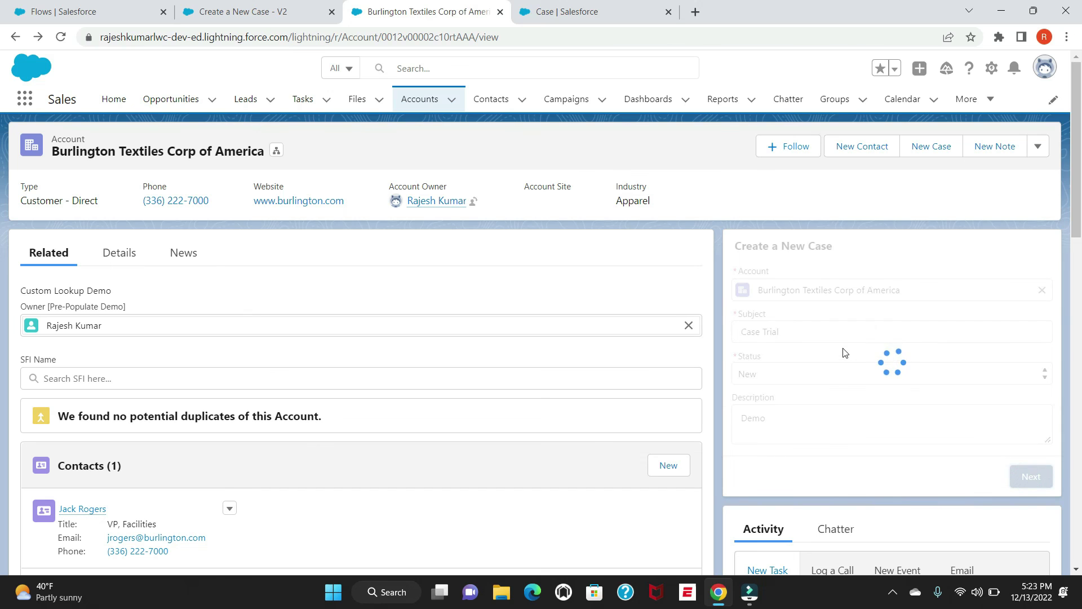
Upload Subscribe.jpg to the new case and finish the embedded flow
{"action": "left_click", "coordinate": [788, 301]}
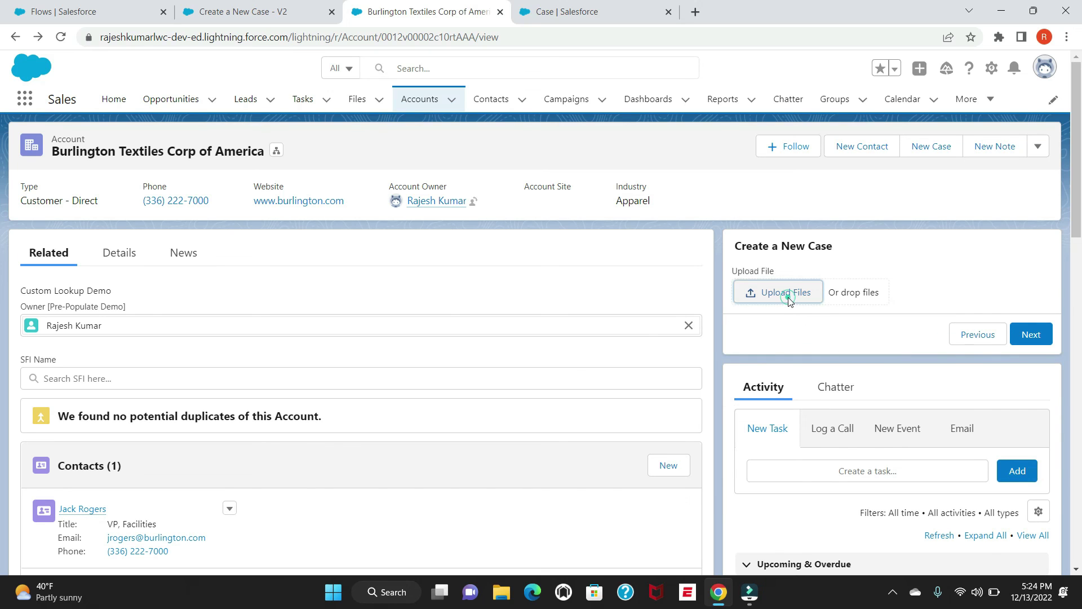
{"action": "double_click", "coordinate": [167, 235]}
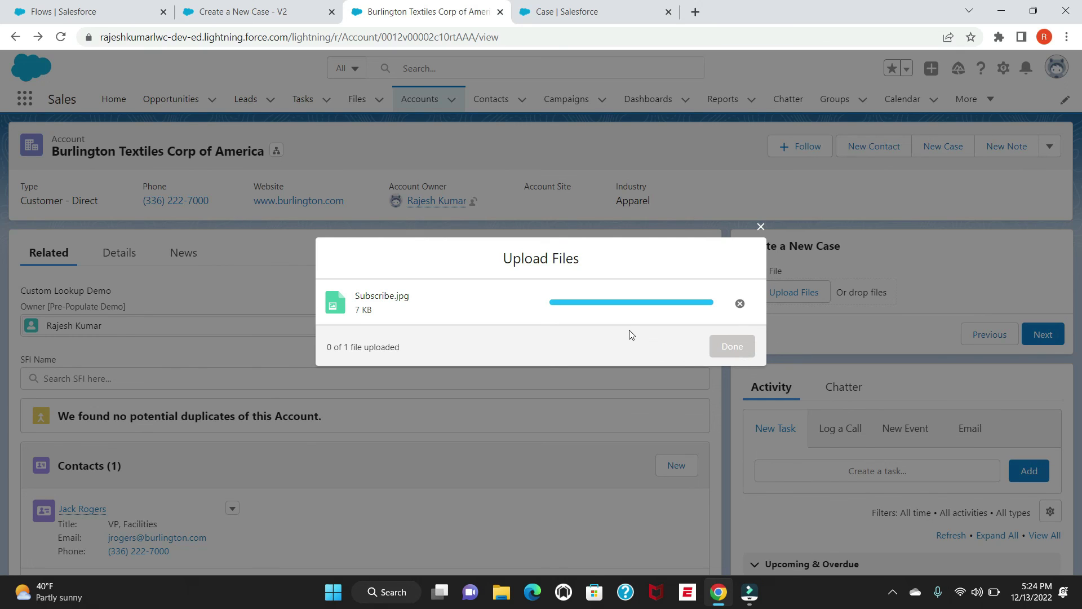
{"action": "left_click", "coordinate": [734, 347]}
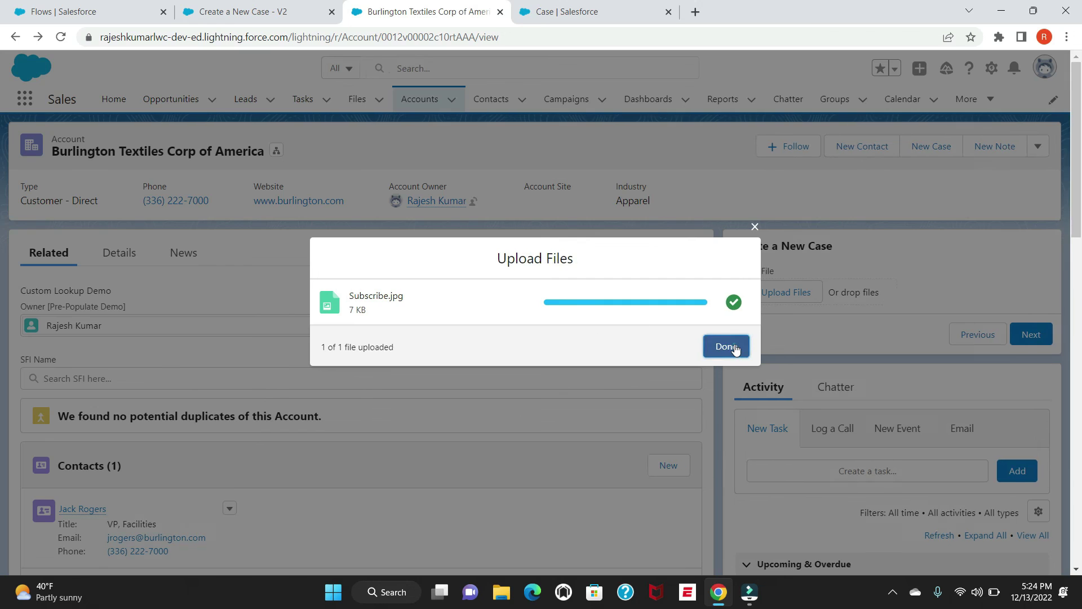
{"action": "left_click", "coordinate": [1031, 336]}
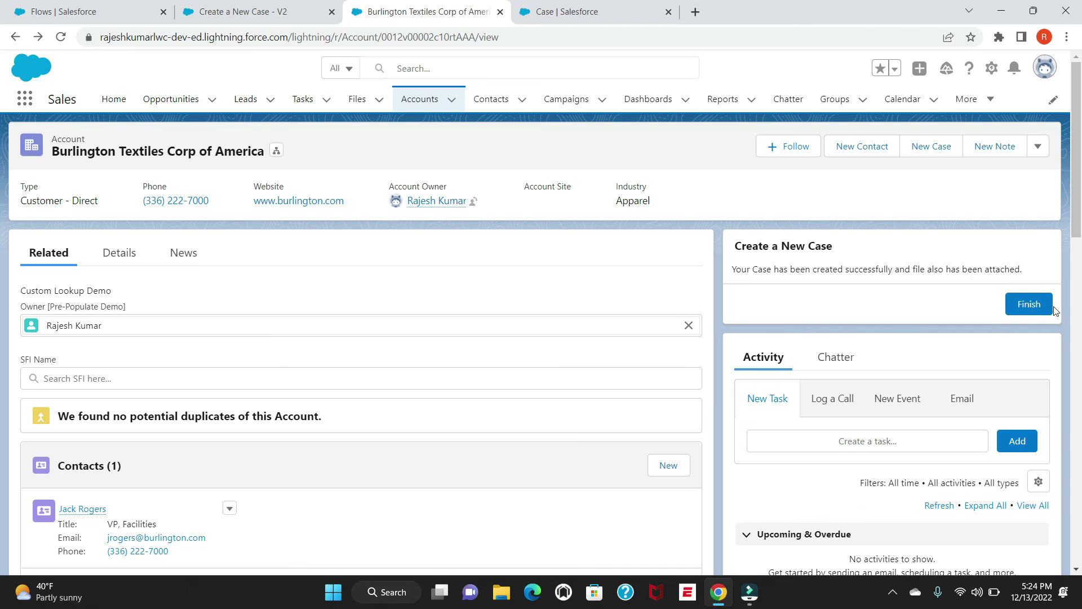
{"action": "left_click", "coordinate": [1027, 307]}
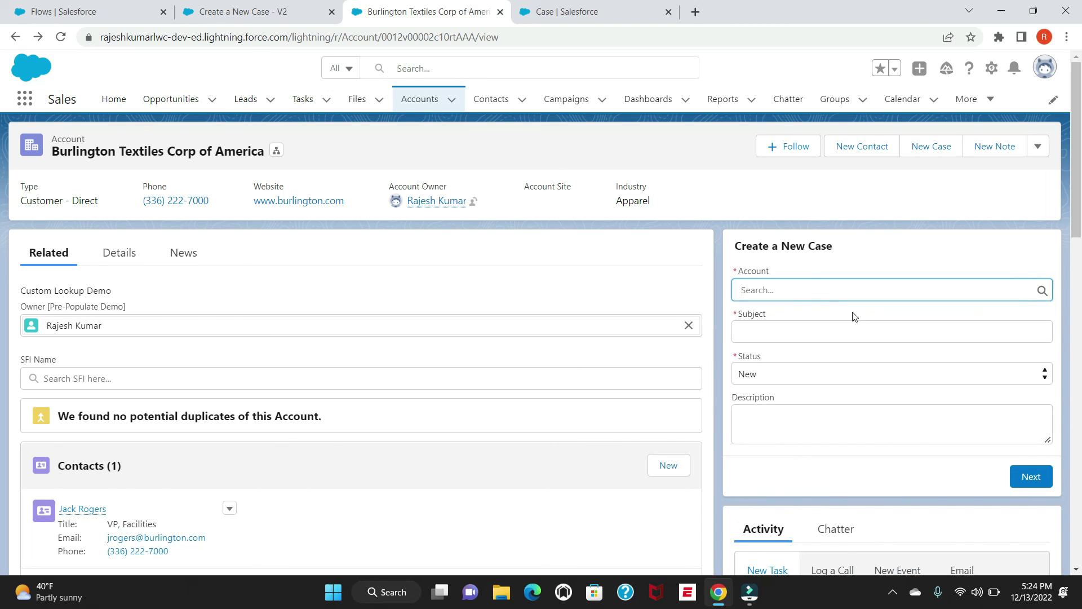
Open the Case Trial record from the account's list of related cases
{"action": "scroll", "coordinate": [710, 315], "scroll_direction": "down", "scroll_amount": 2}
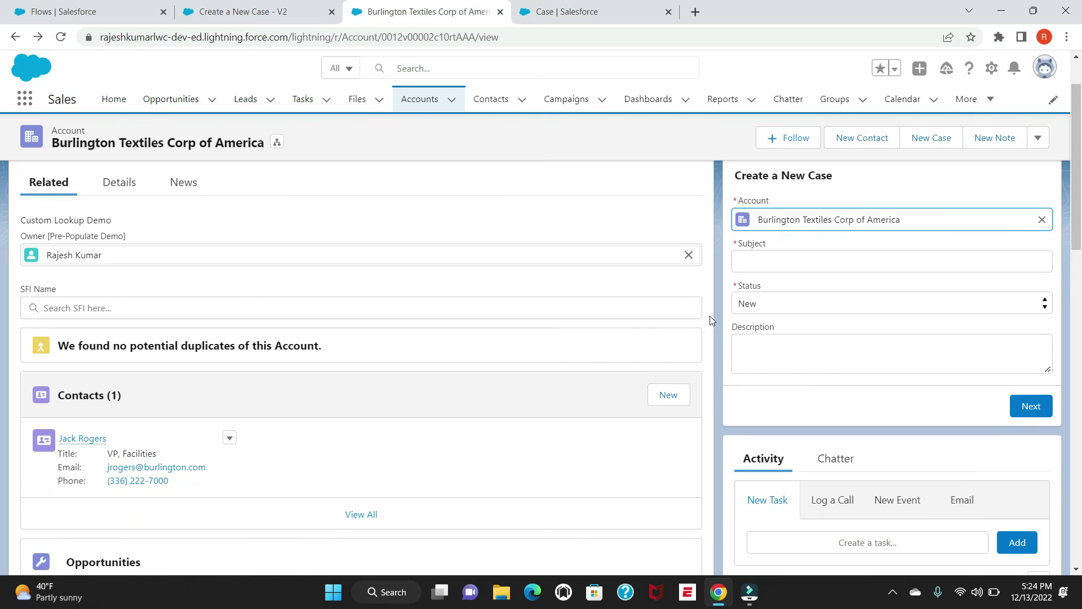
{"action": "scroll", "coordinate": [715, 318], "scroll_direction": "down", "scroll_amount": 5}
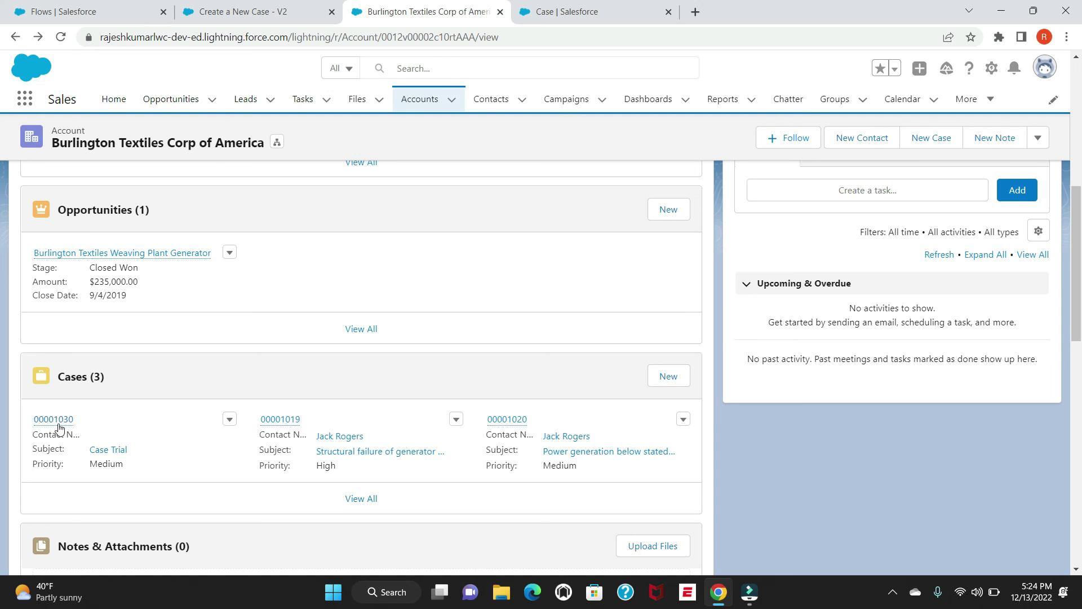
{"action": "mouse_move", "coordinate": [57, 423]}
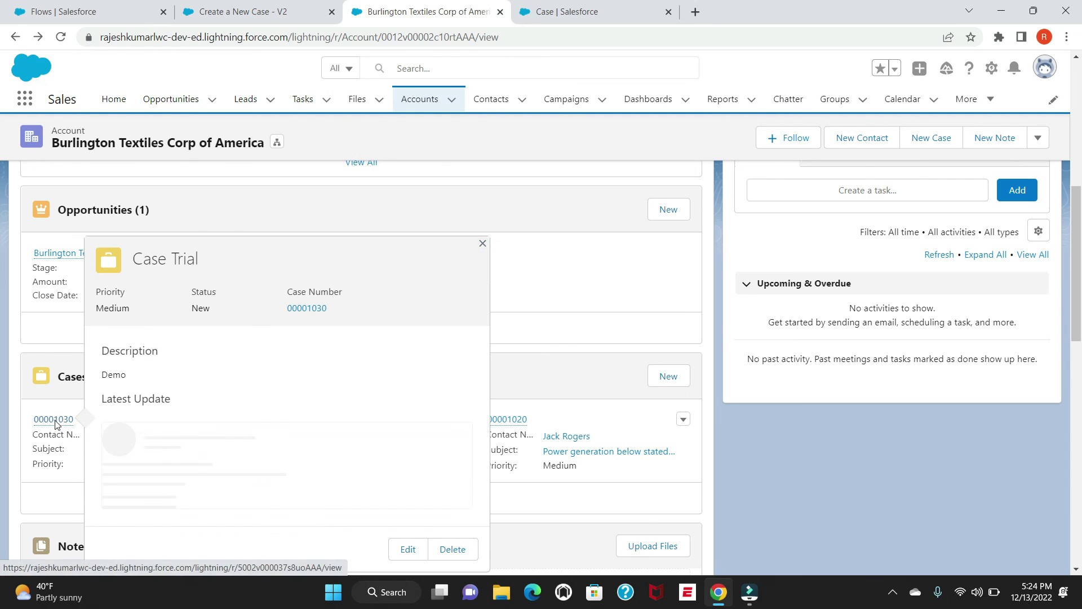
{"action": "left_click", "coordinate": [53, 420]}
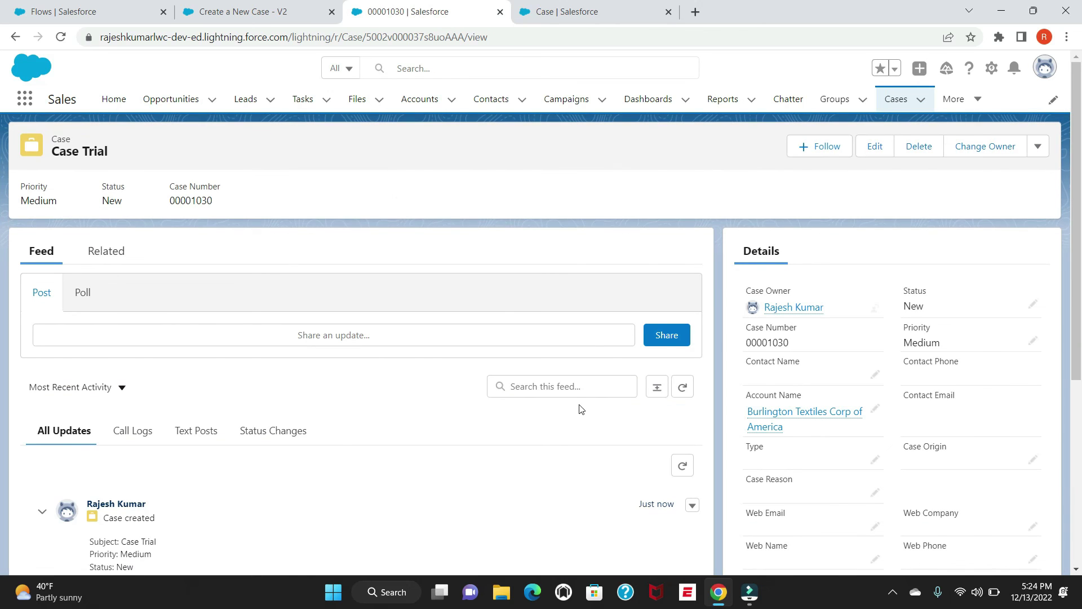
Check the Case Trial record's feed and its related lists for the uploaded attachment
{"action": "scroll", "coordinate": [699, 415], "scroll_direction": "down", "scroll_amount": 5}
{"action": "scroll", "coordinate": [685, 423], "scroll_direction": "up", "scroll_amount": 5}
{"action": "left_click", "coordinate": [106, 251]}
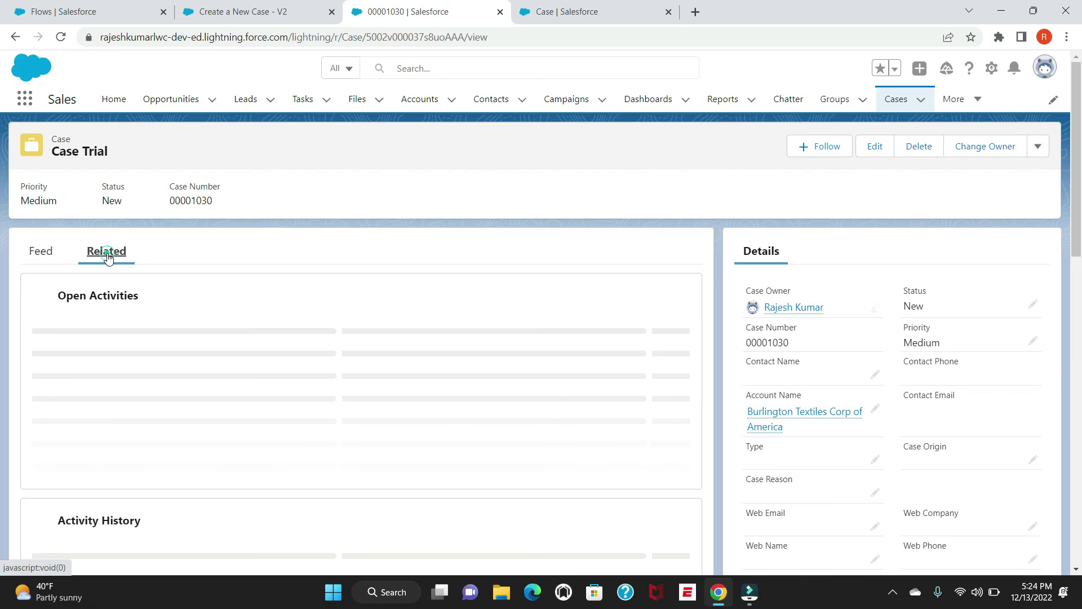
{"action": "scroll", "coordinate": [230, 436], "scroll_direction": "down", "scroll_amount": 3}
{"action": "scroll", "coordinate": [230, 436], "scroll_direction": "down", "scroll_amount": 8}
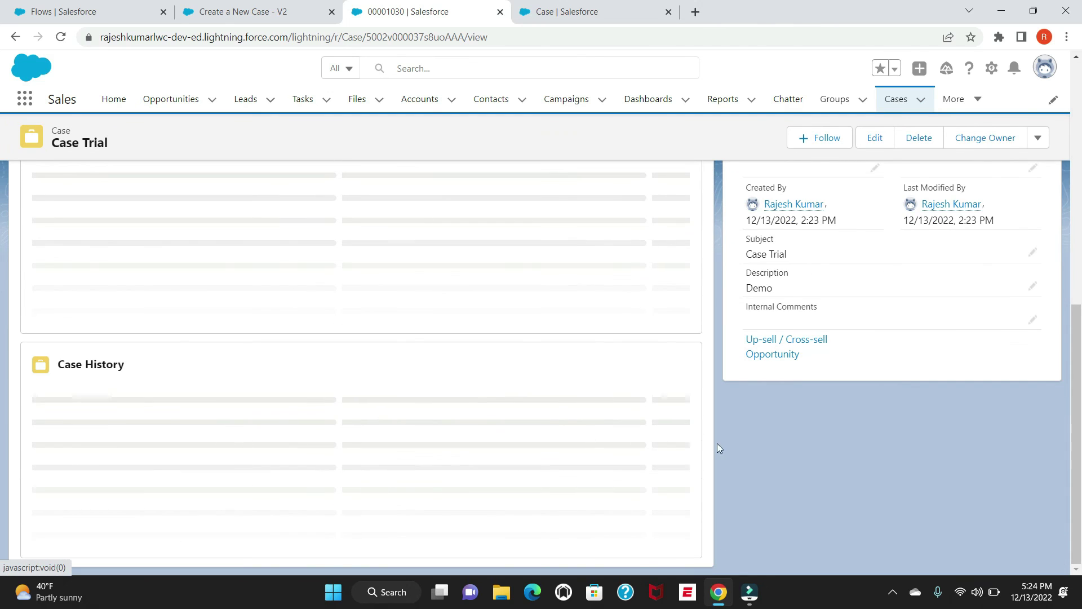
{"action": "scroll", "coordinate": [712, 450], "scroll_direction": "up", "scroll_amount": 10}
{"action": "scroll", "coordinate": [711, 452], "scroll_direction": "down", "scroll_amount": 3}
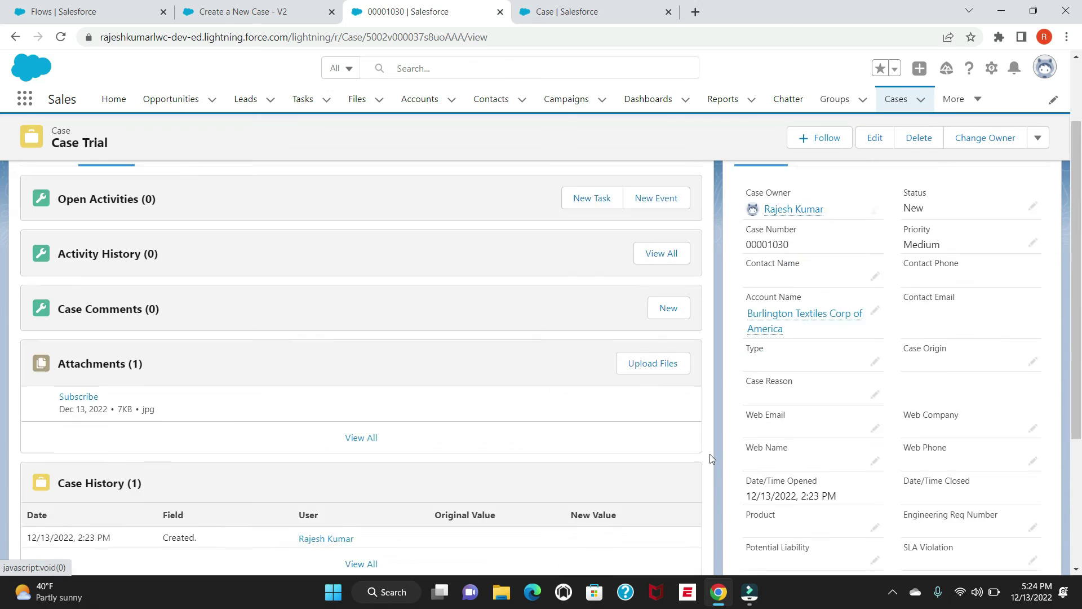